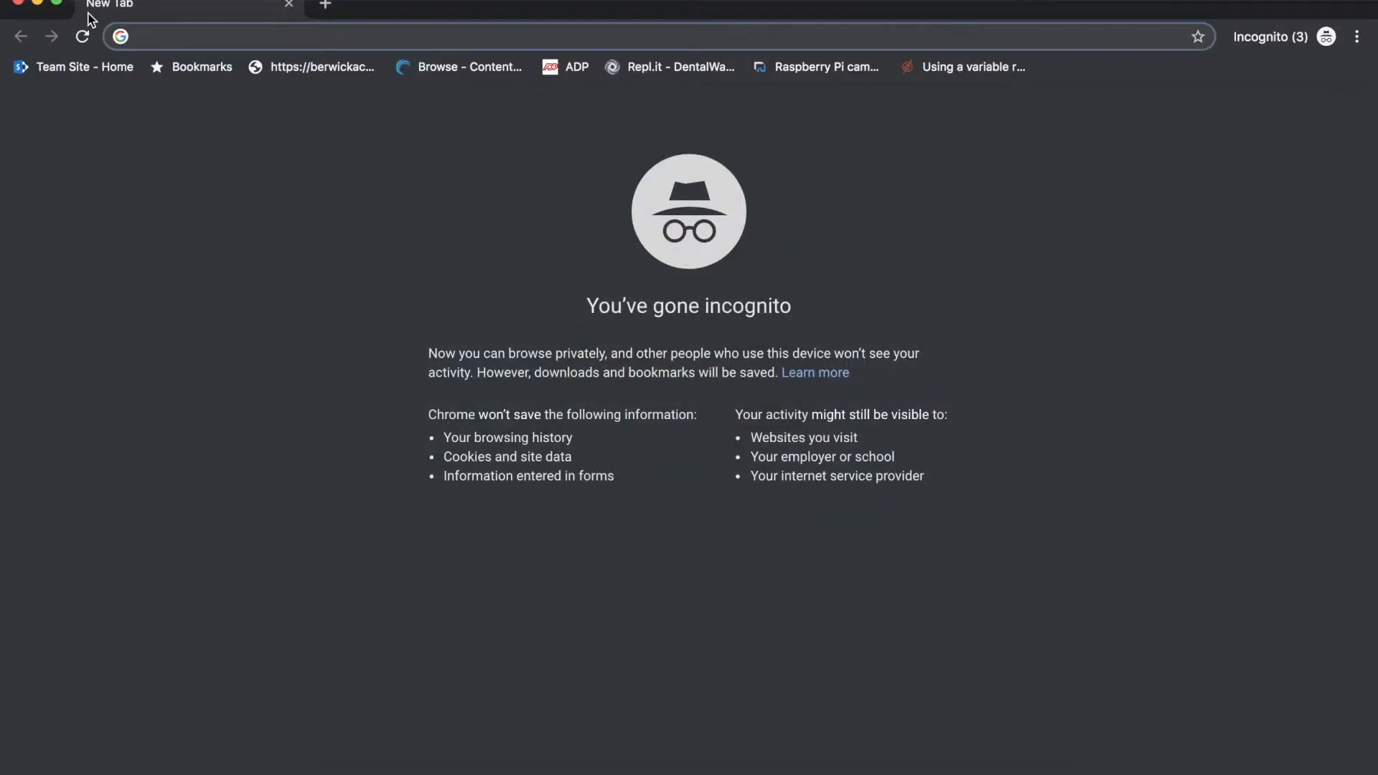
# Search the web for "empire state building" and look through the image results for reference photos of the tower
pyautogui.write('empire state ')
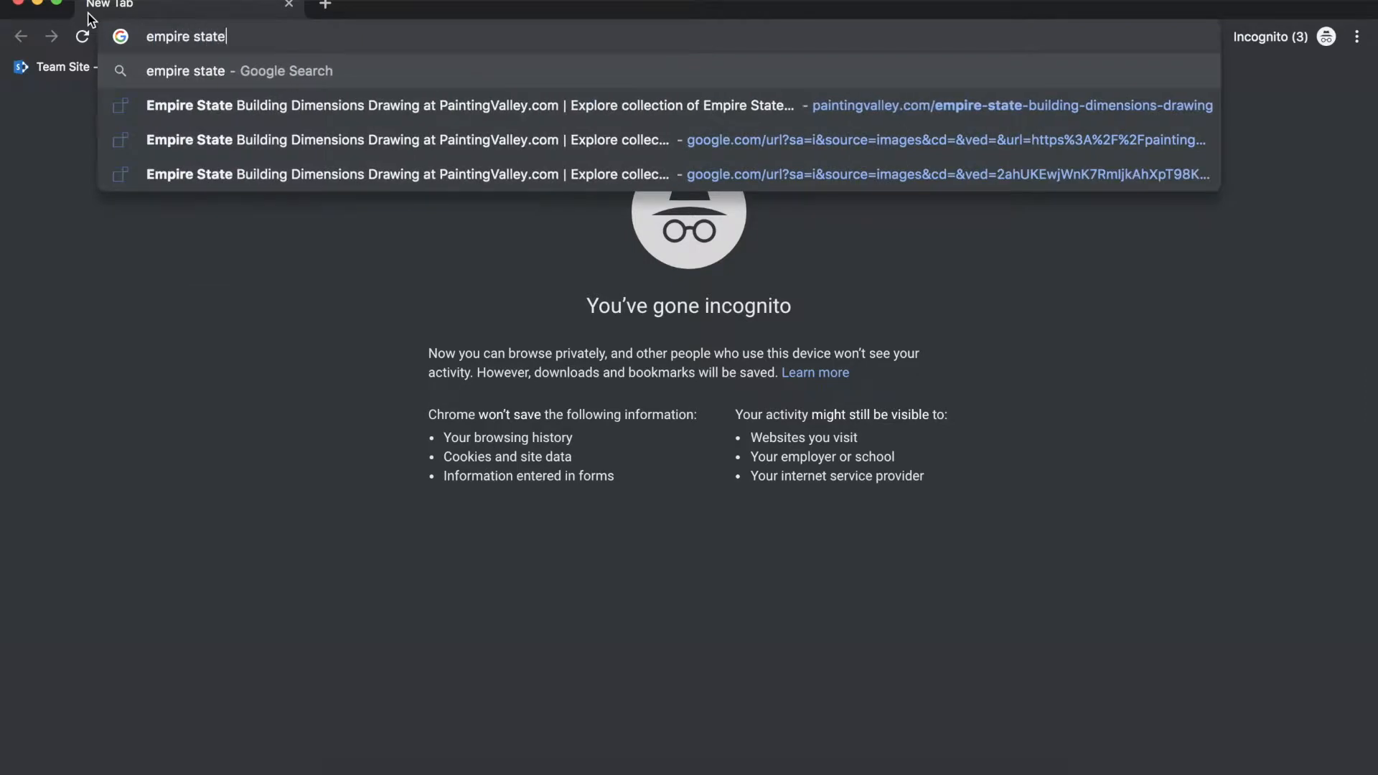
pyautogui.write('building')
pyautogui.press('Return')
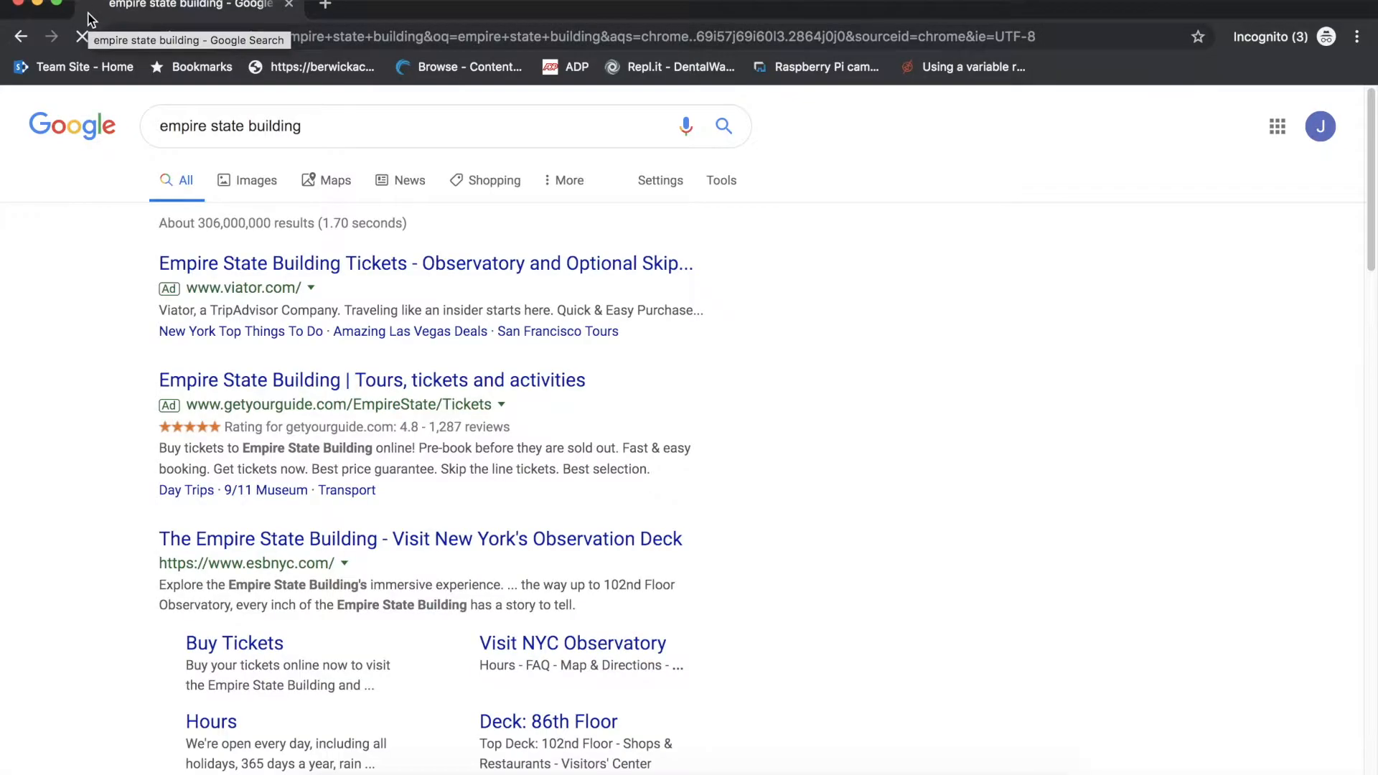
pyautogui.click(263, 181)
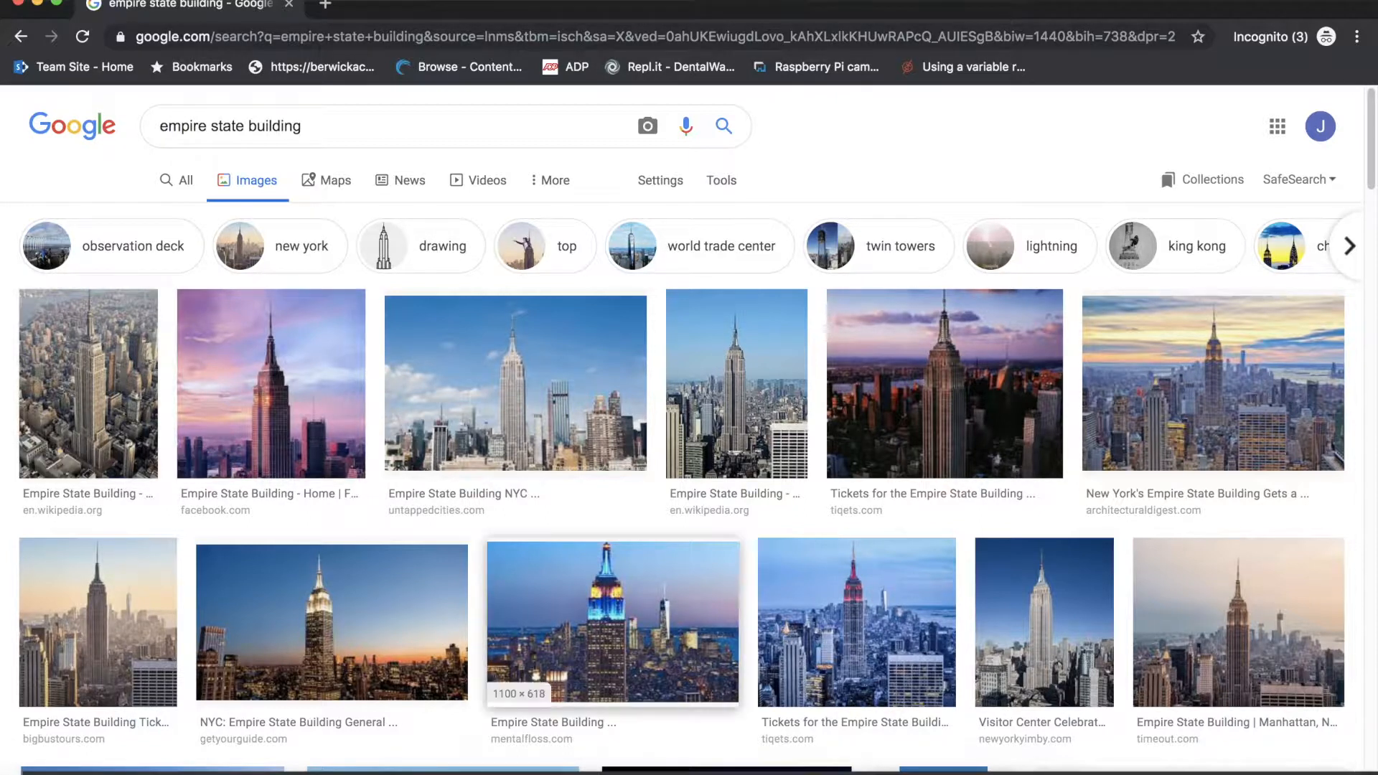
pyautogui.scroll(-6, 672, 559)
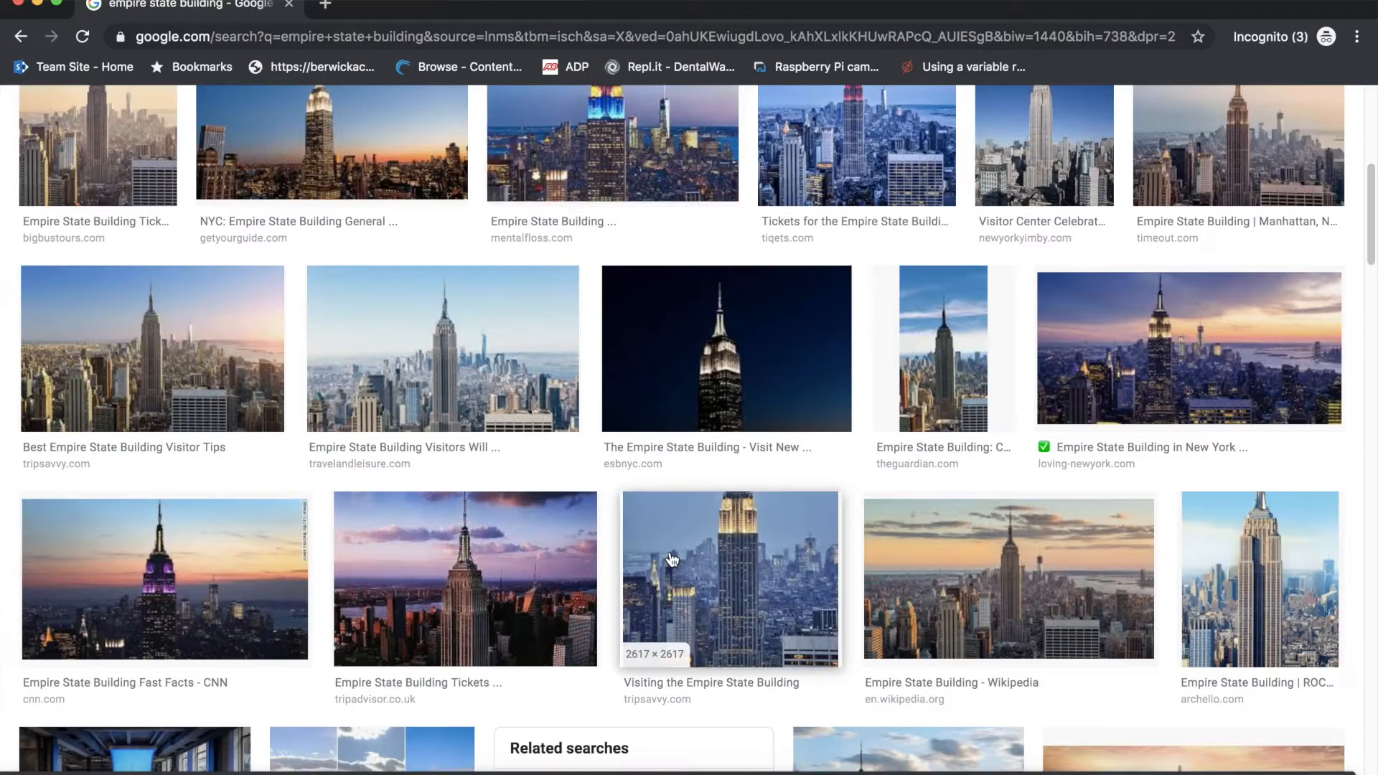
pyautogui.scroll(6, 672, 559)
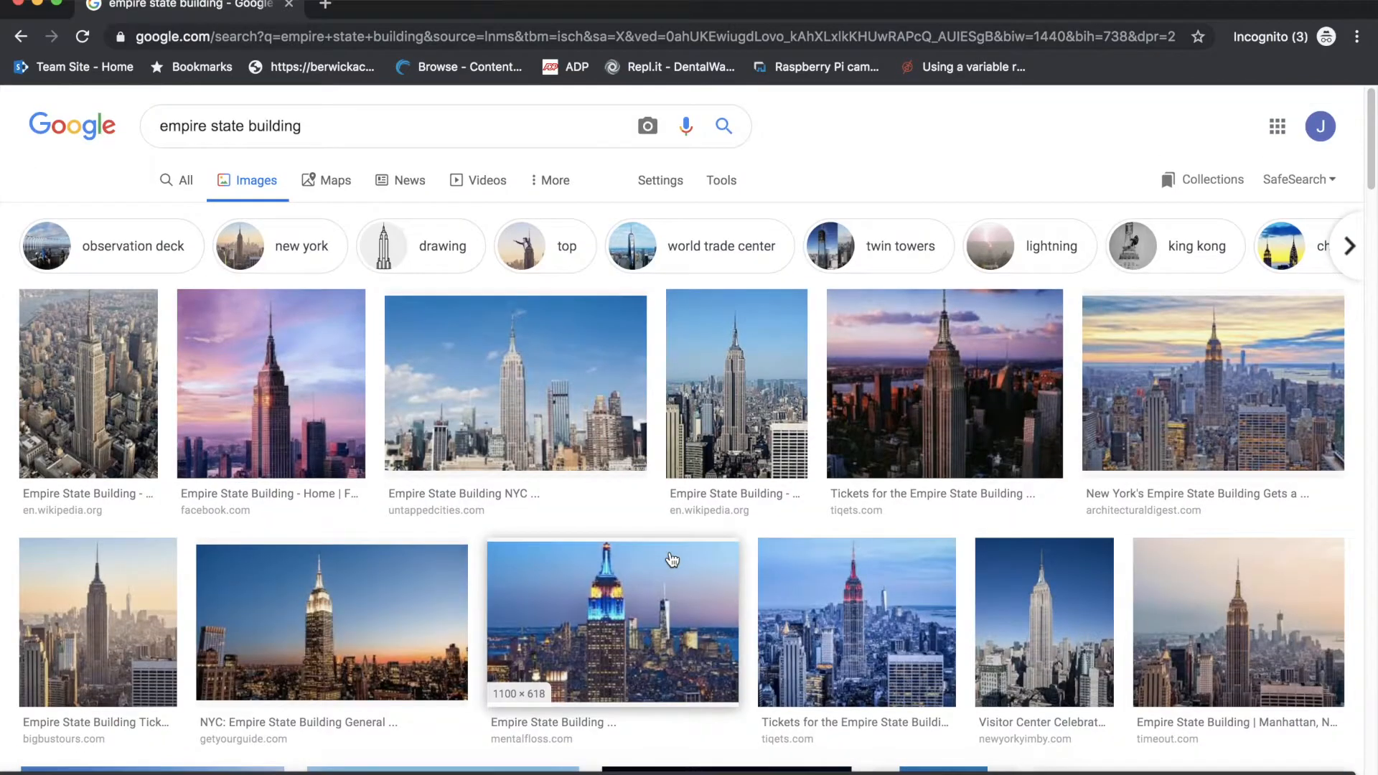
# Open the Wikipedia article on the Empire State Building from the web results and view its aerial photo enlarged
pyautogui.click(185, 180)
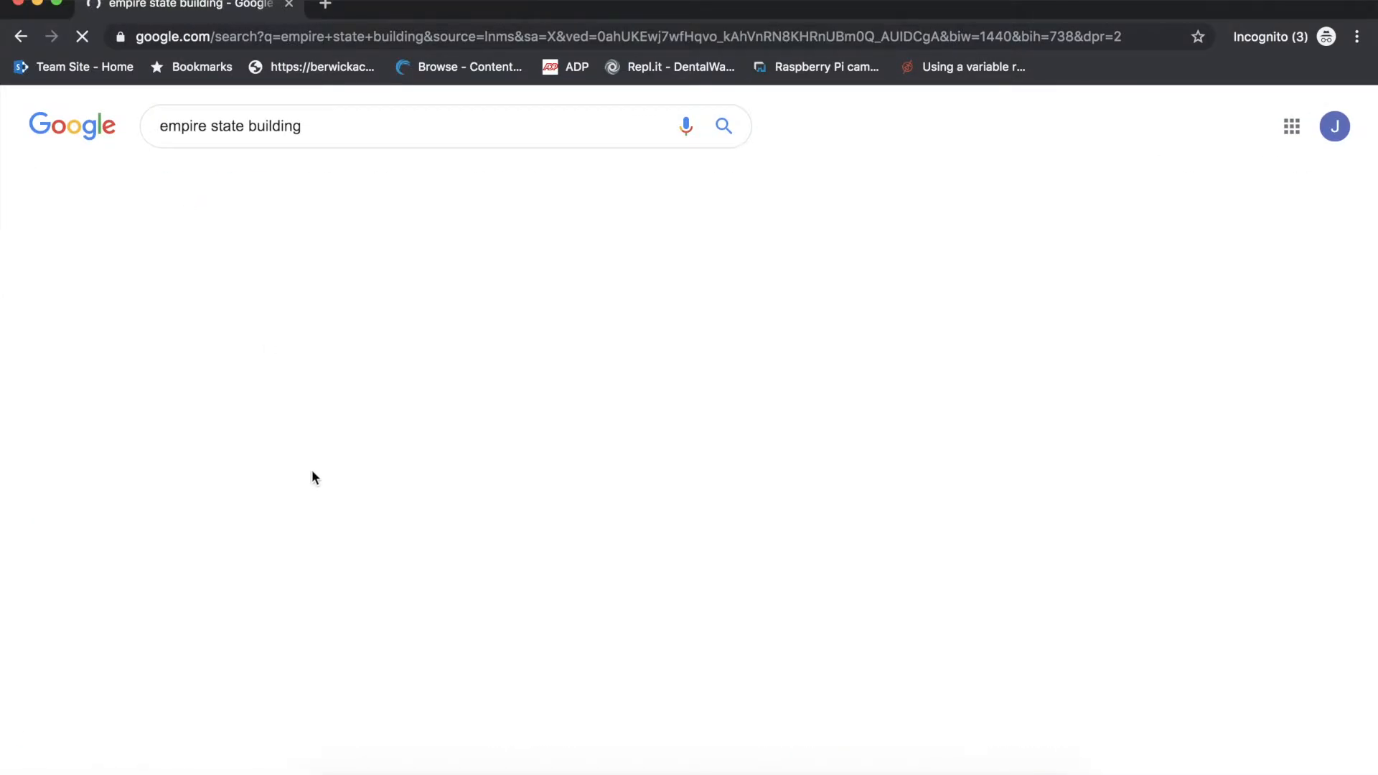
pyautogui.scroll(-8, 355, 502)
pyautogui.scroll(-5, 354, 502)
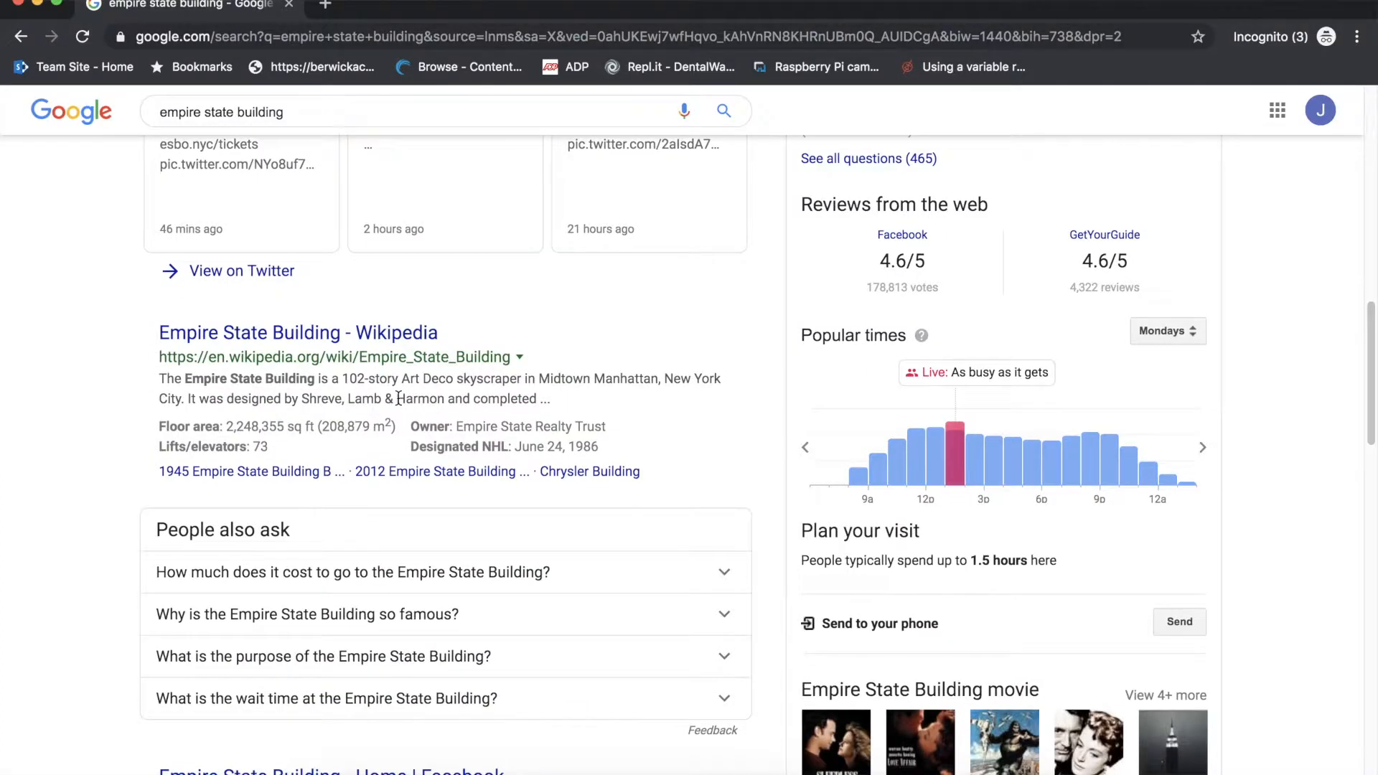
pyautogui.click(179, 333)
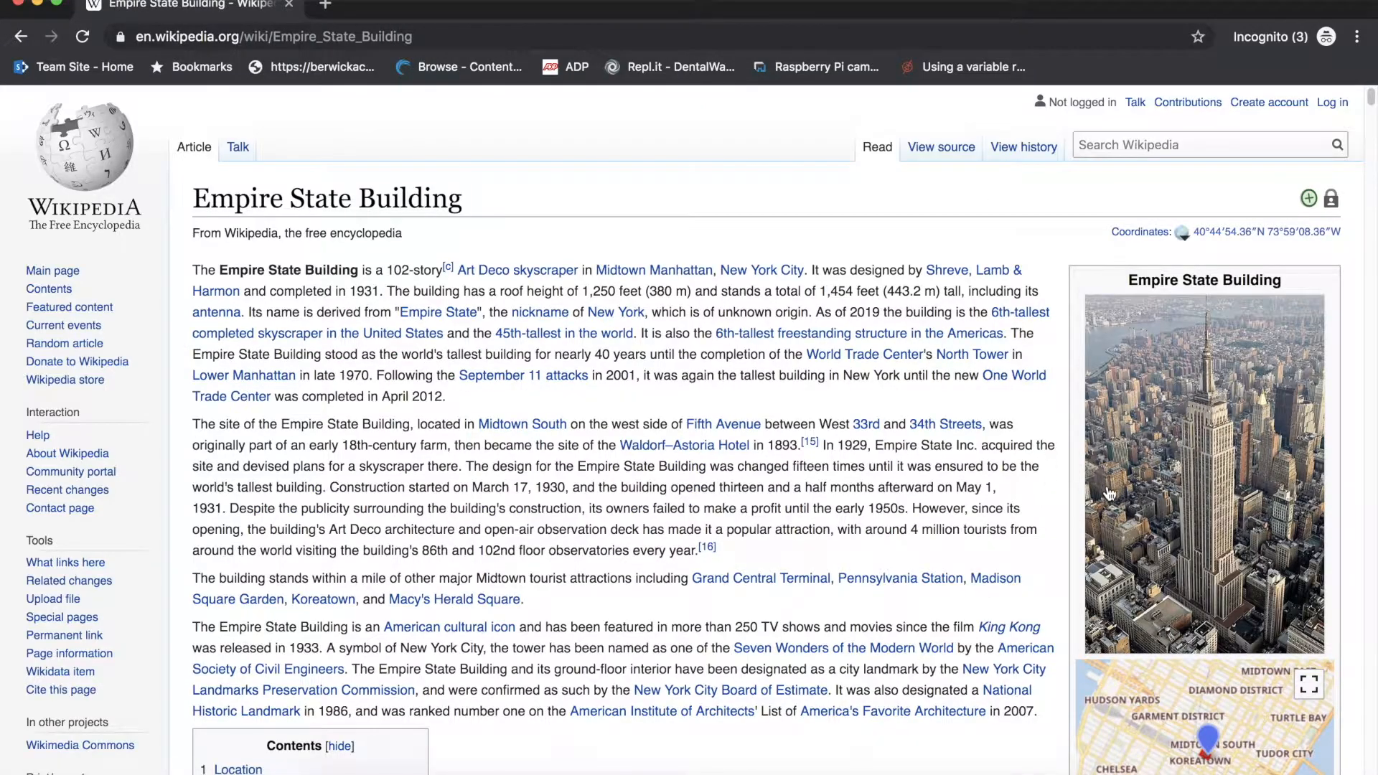
pyautogui.click(1230, 494)
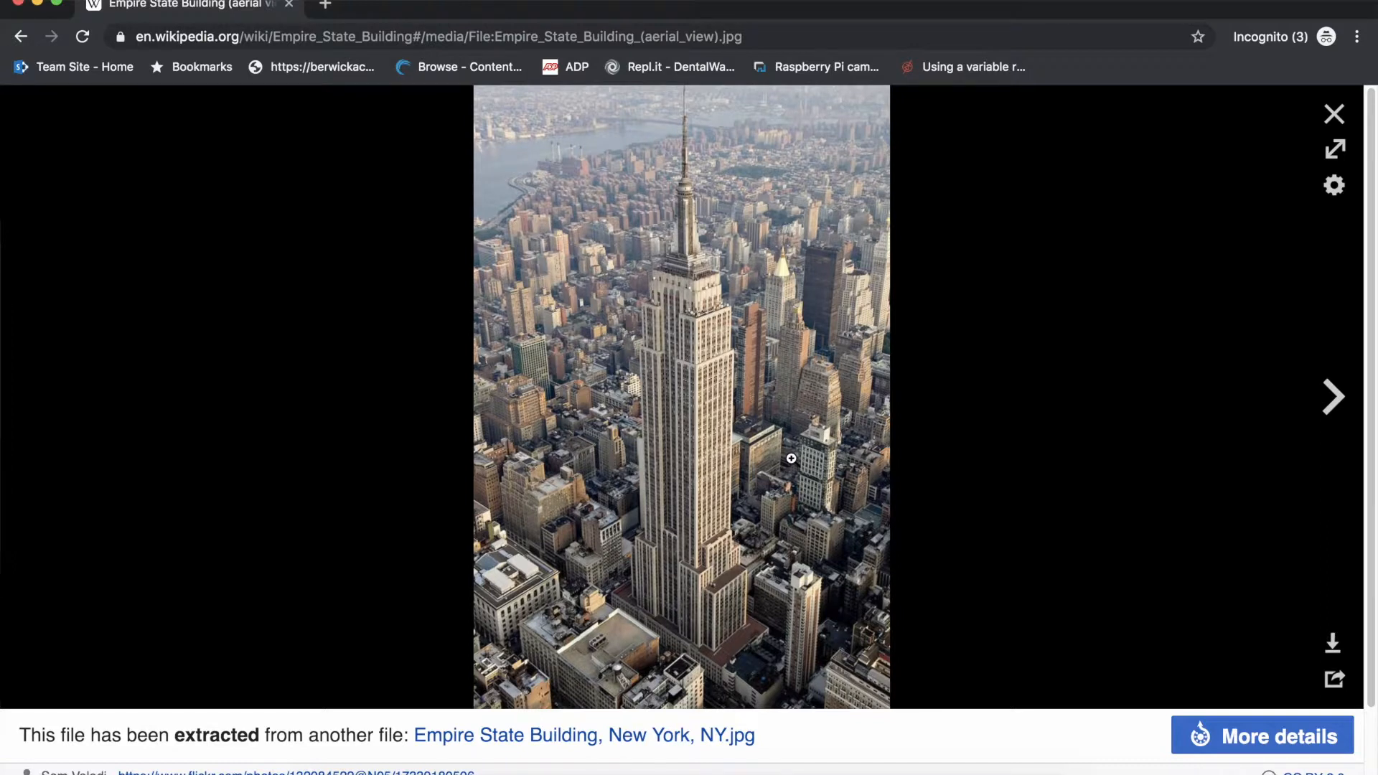
pyautogui.click(1334, 113)
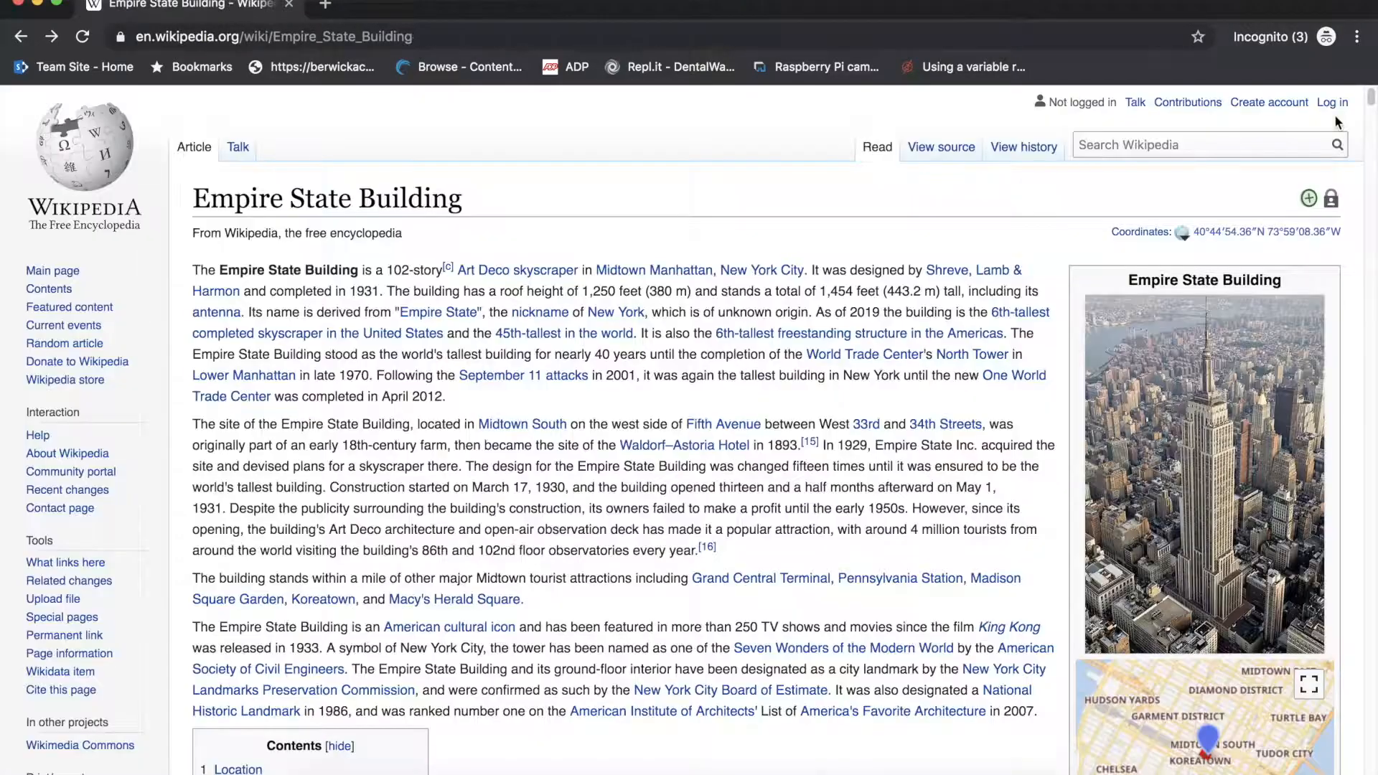
# Look through the article for the building's heights and dimensions, and view the New York building height comparison chart enlarged
pyautogui.scroll(-14, 1089, 545)
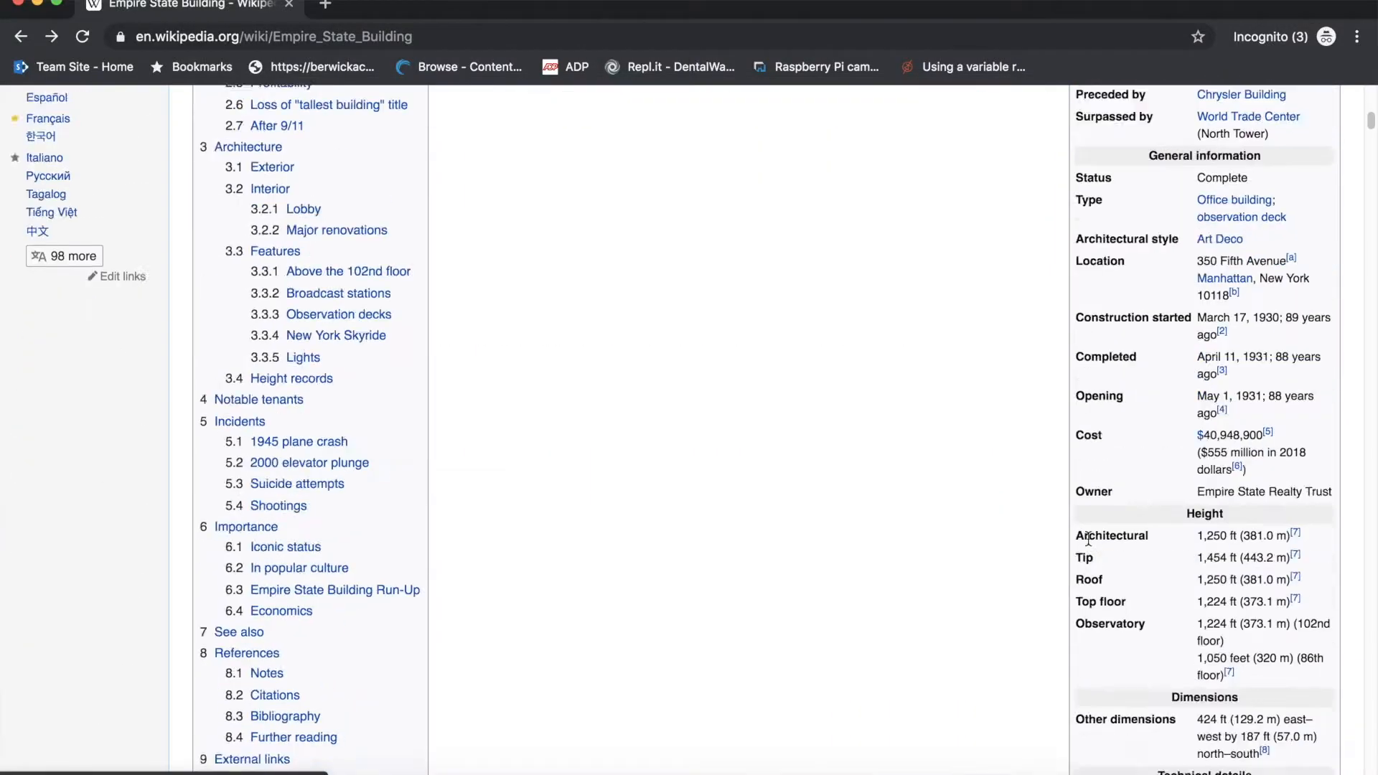
pyautogui.moveTo(1281, 549); pyautogui.dragTo(1079, 394)
pyautogui.click(882, 492)
pyautogui.scroll(1, 881, 489)
pyautogui.scroll(-20, 879, 483)
pyautogui.scroll(-20, 880, 483)
pyautogui.scroll(20, 882, 490)
pyautogui.scroll(-10, 876, 487)
pyautogui.scroll(-15, 862, 483)
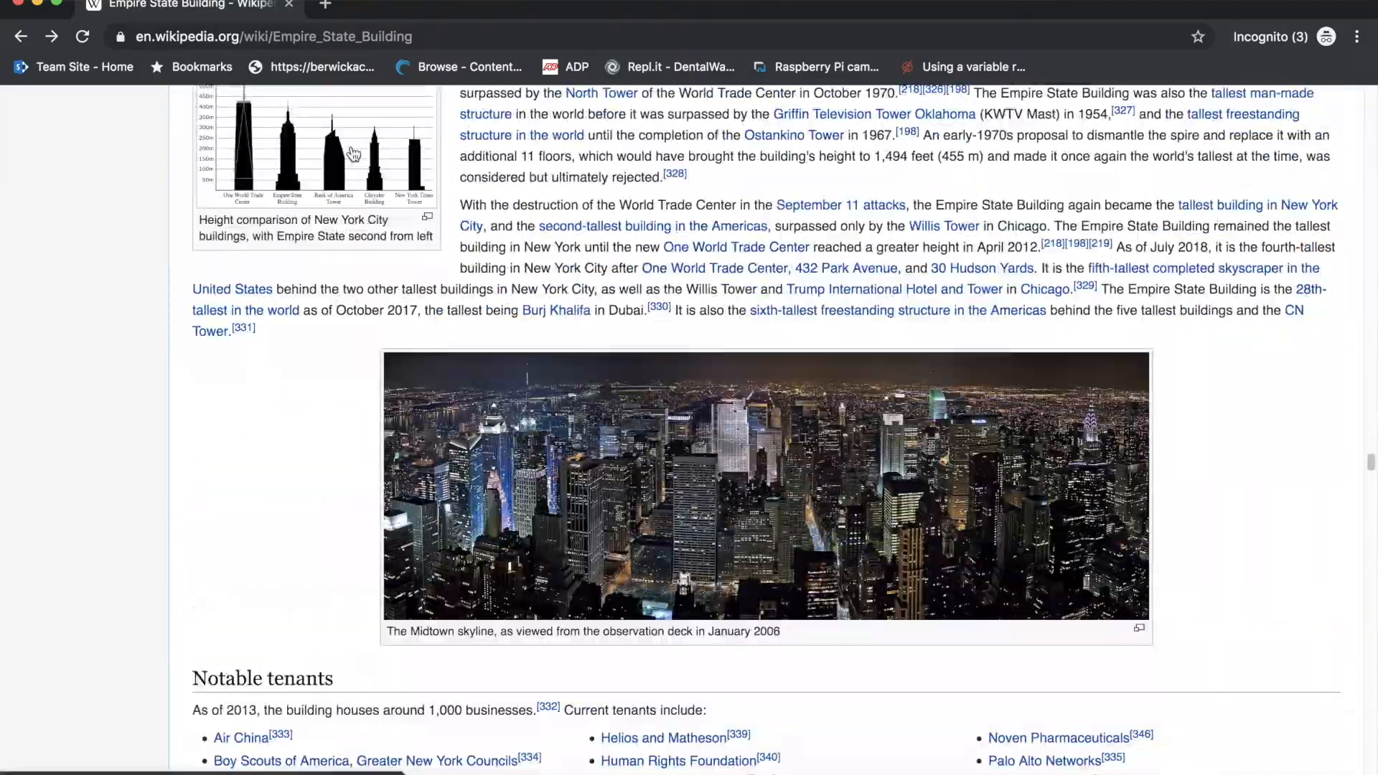
pyautogui.click(353, 154)
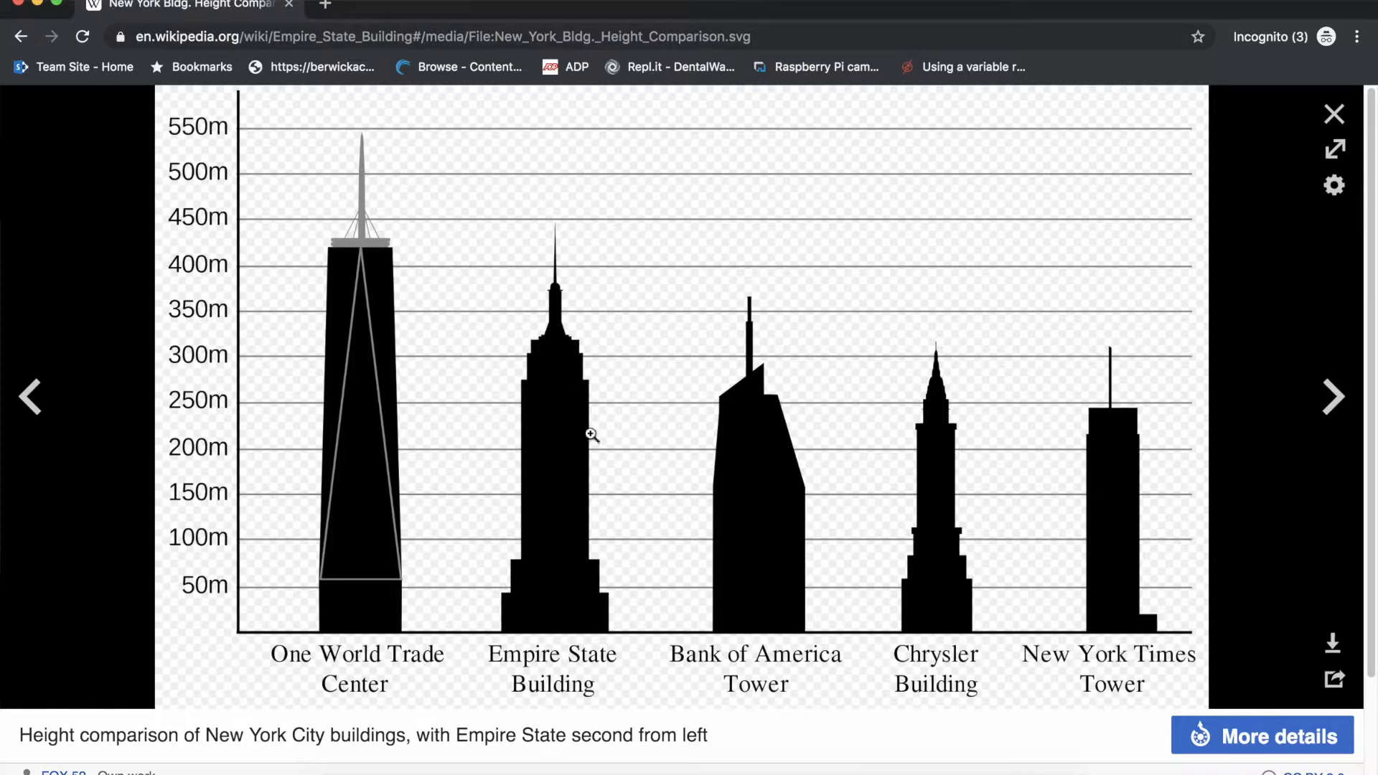
pyautogui.click(1333, 115)
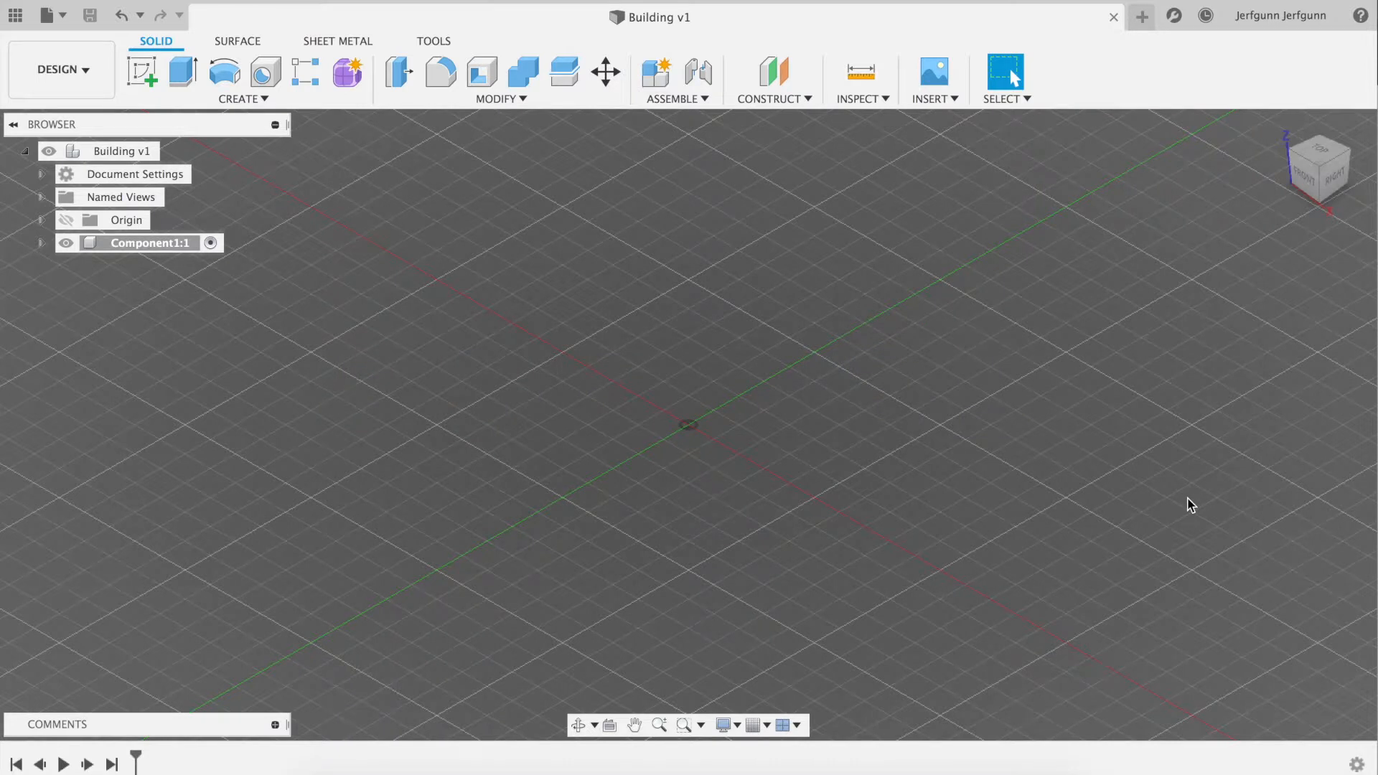
# Start a new sketch on the horizontal ground plane in the active component
pyautogui.click(244, 100)
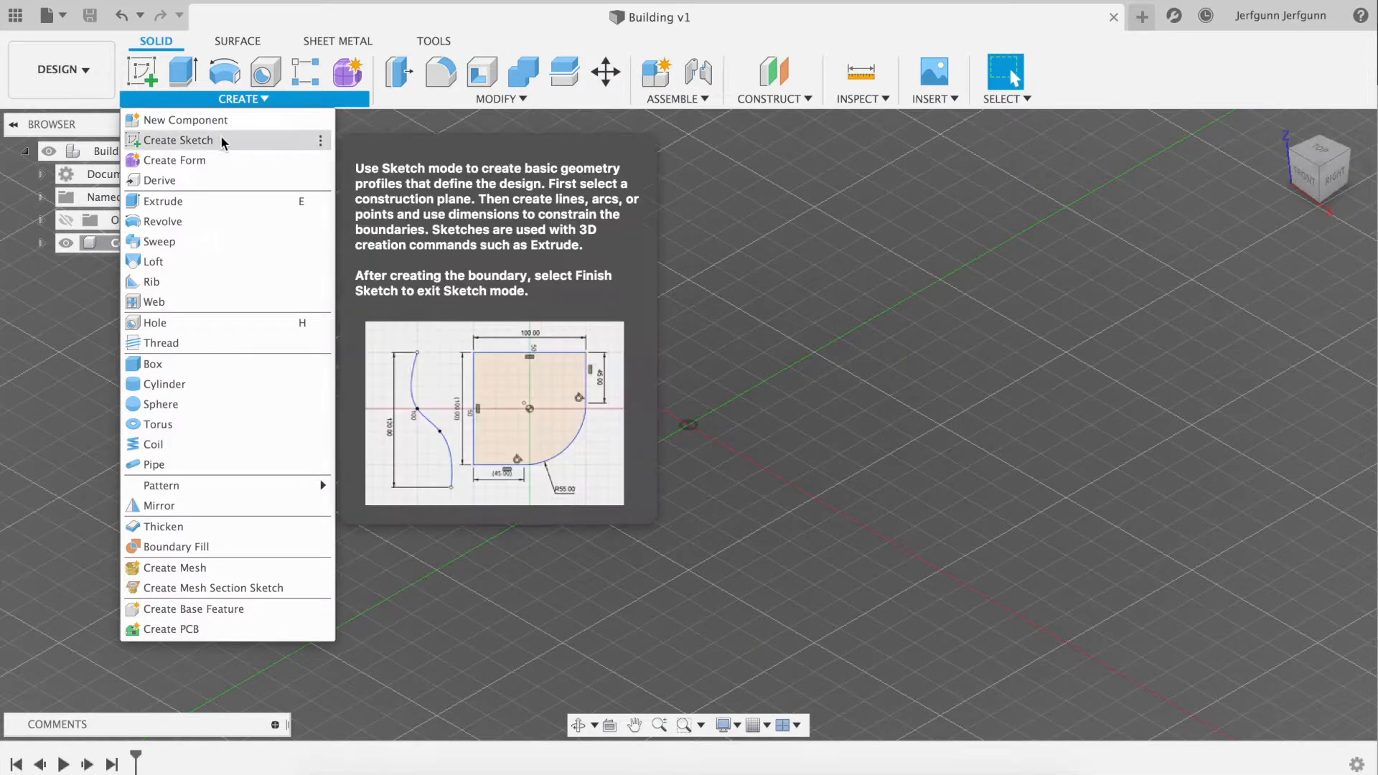
pyautogui.click(177, 140)
pyautogui.click(786, 425)
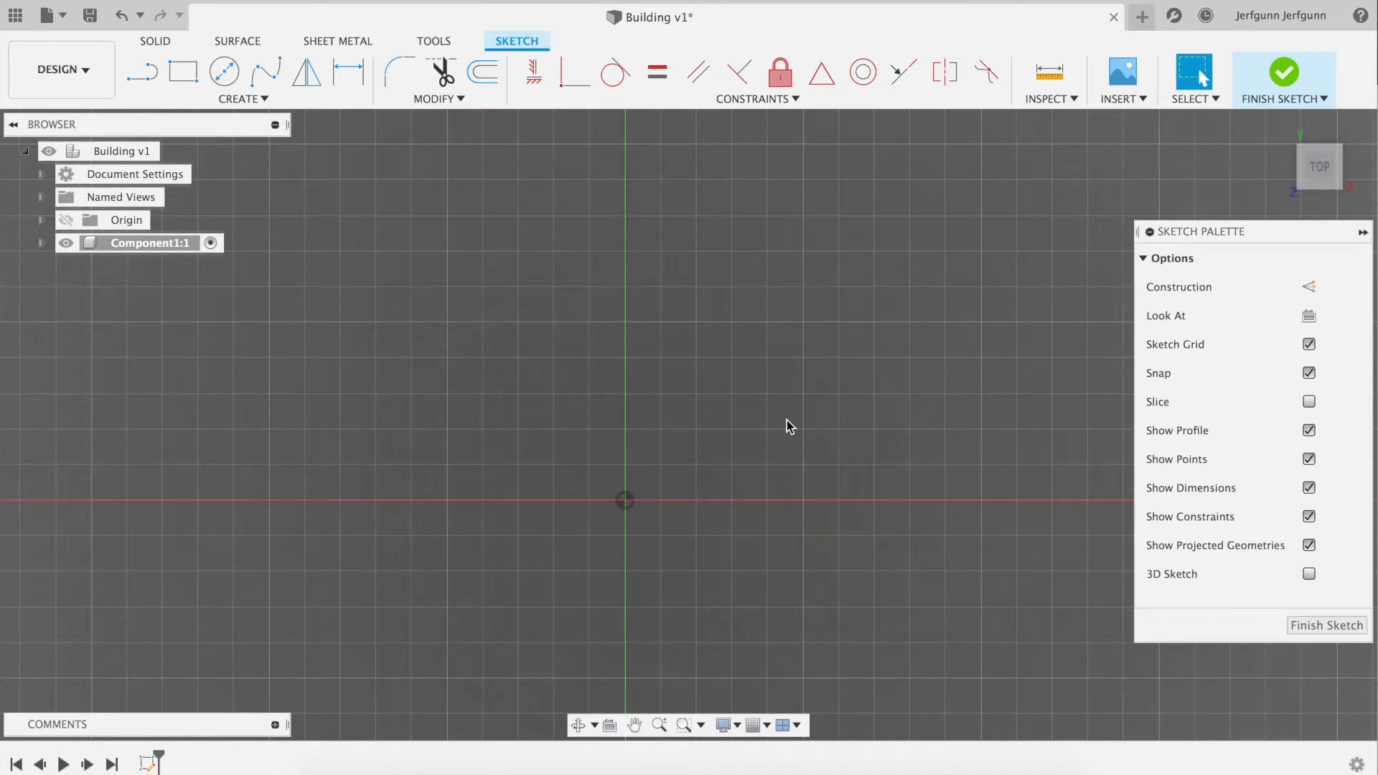
# Sketch a 30 mm by 30 mm center rectangle on the origin and finish the sketch
pyautogui.click(263, 99)
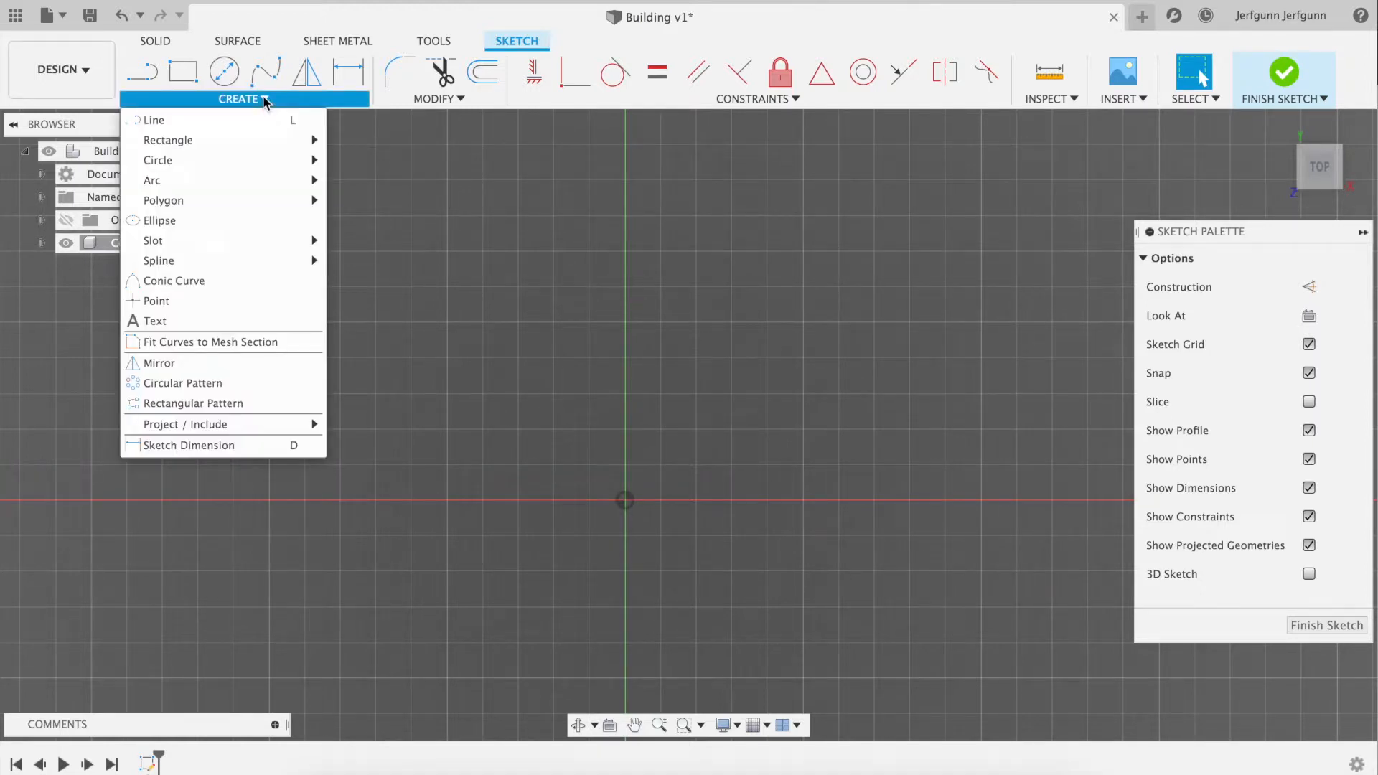
pyautogui.press('super+Tab')
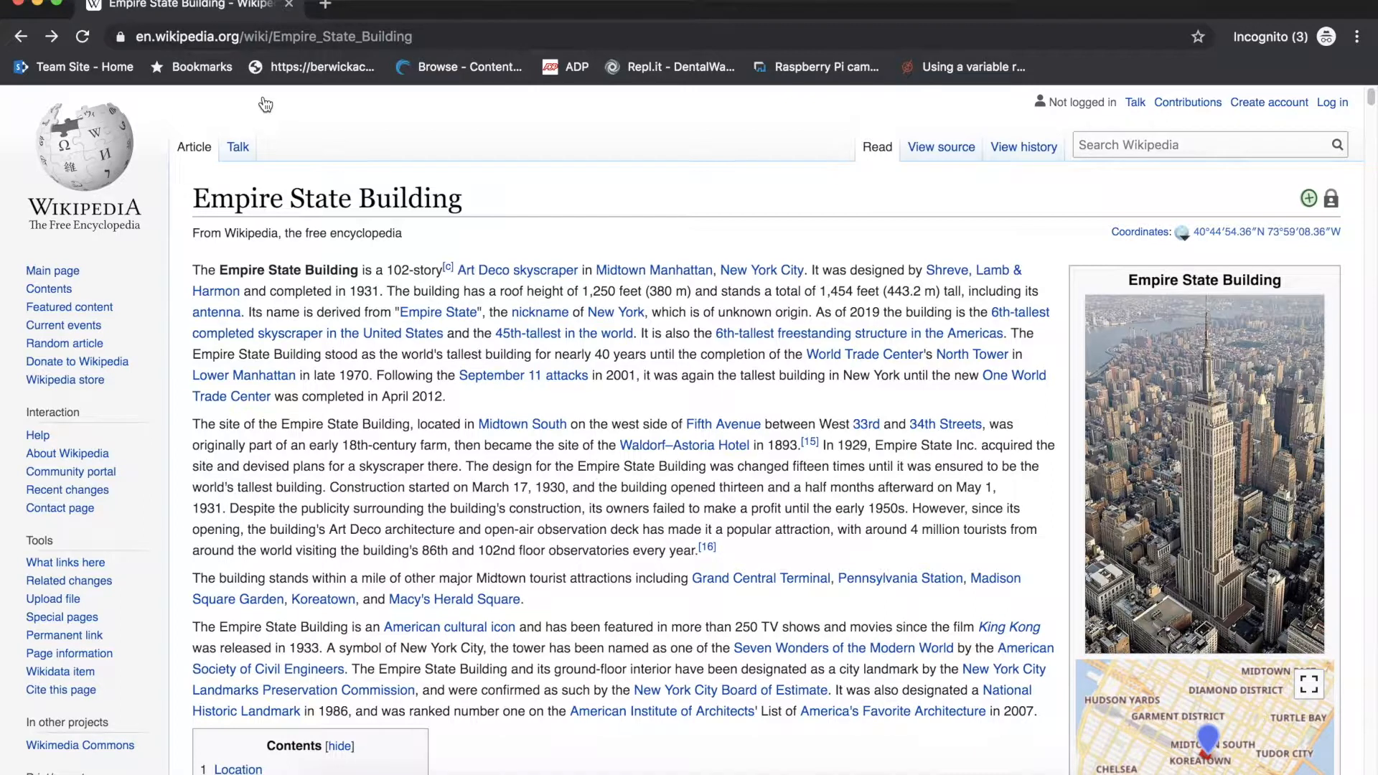
pyautogui.press('super+Tab')
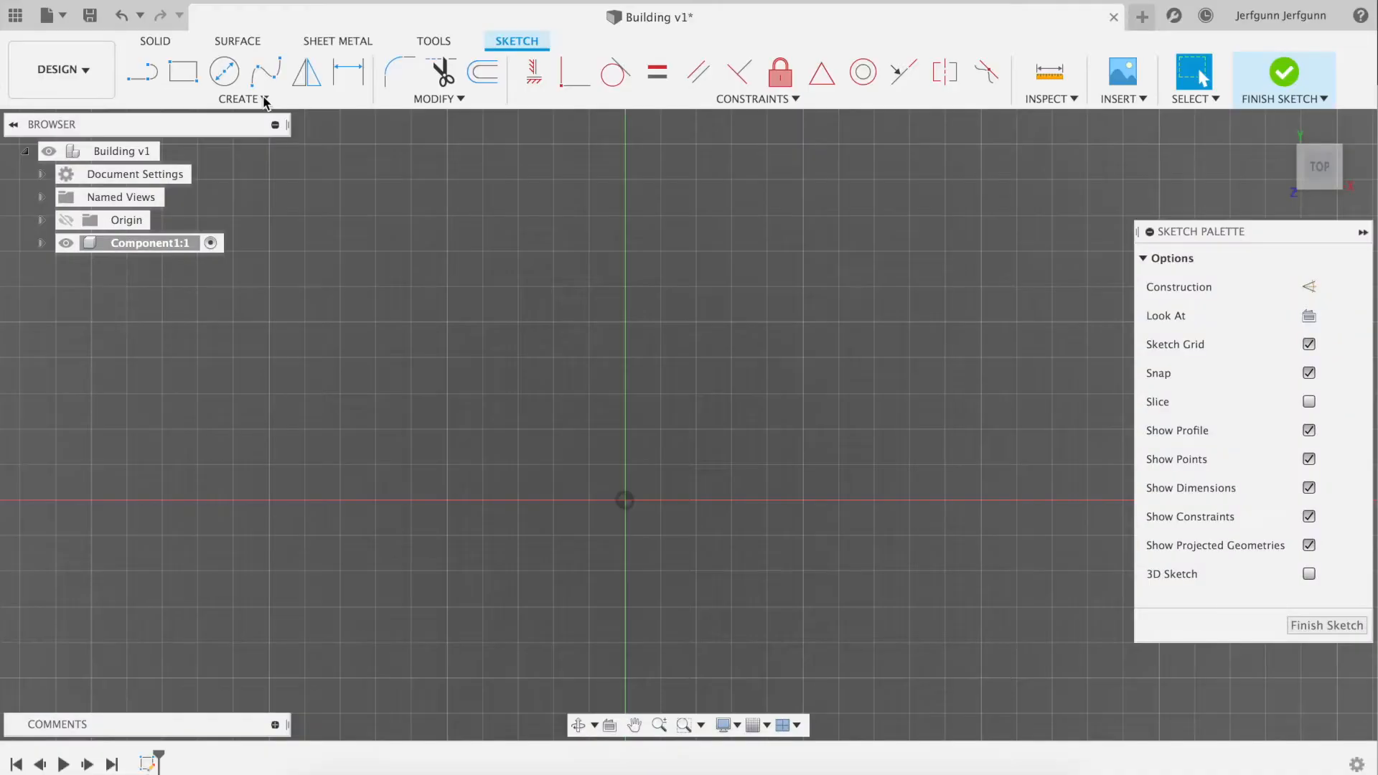
pyautogui.click(259, 104)
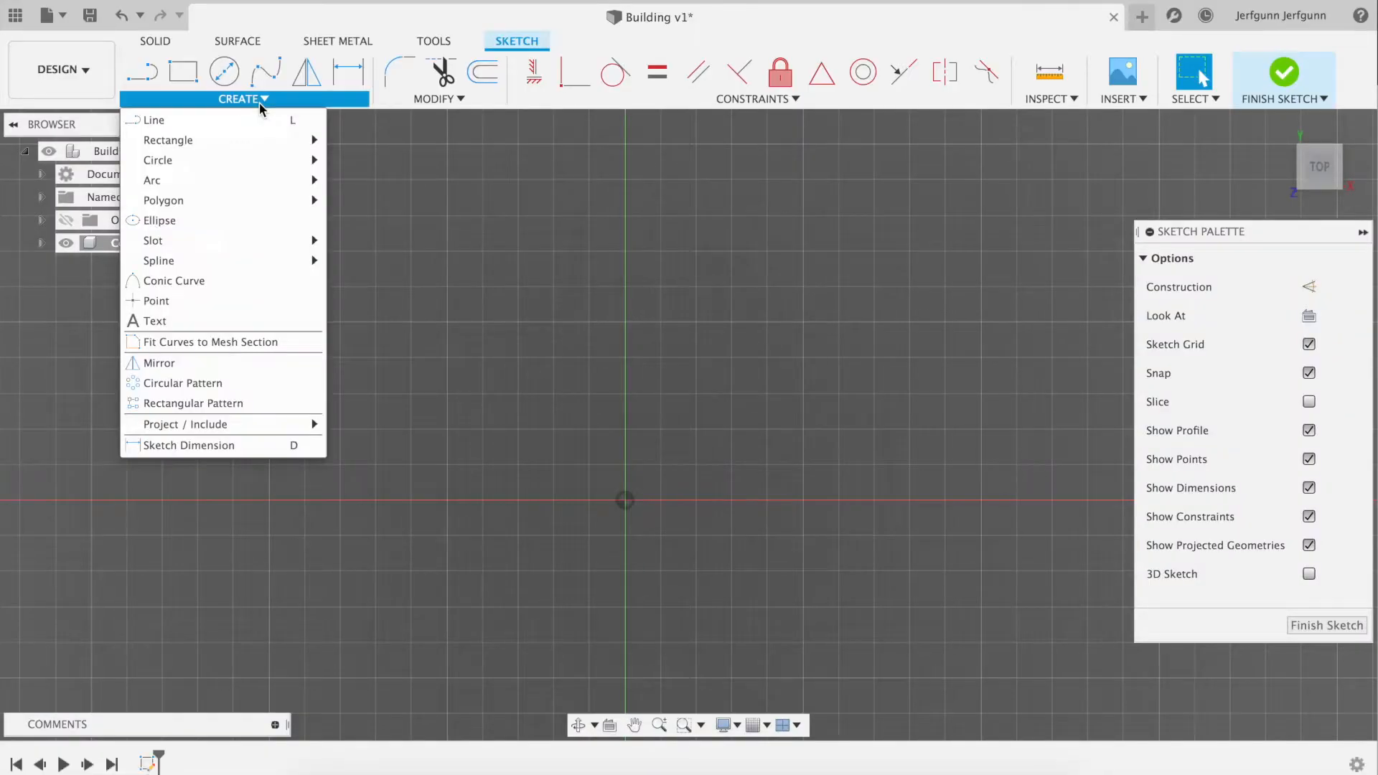
pyautogui.moveTo(264, 142)
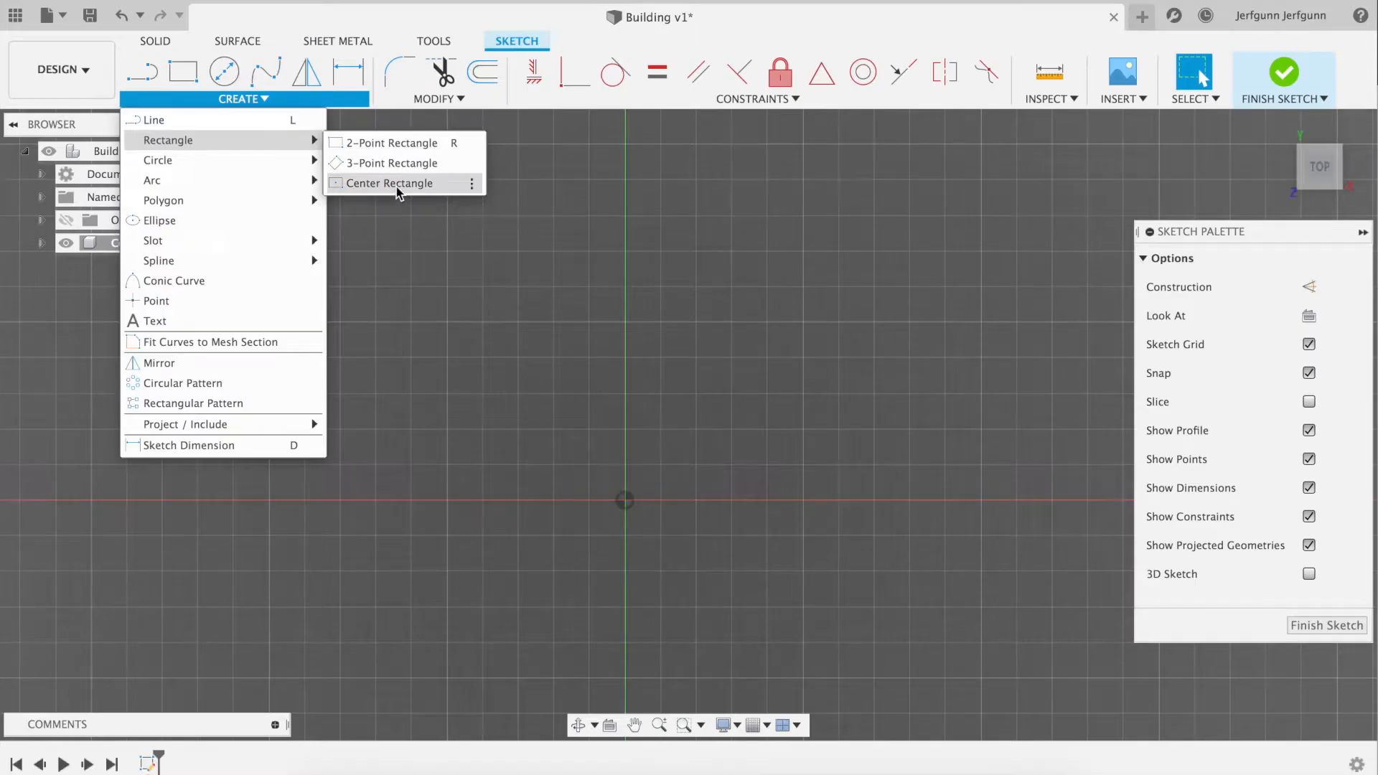
pyautogui.click(396, 185)
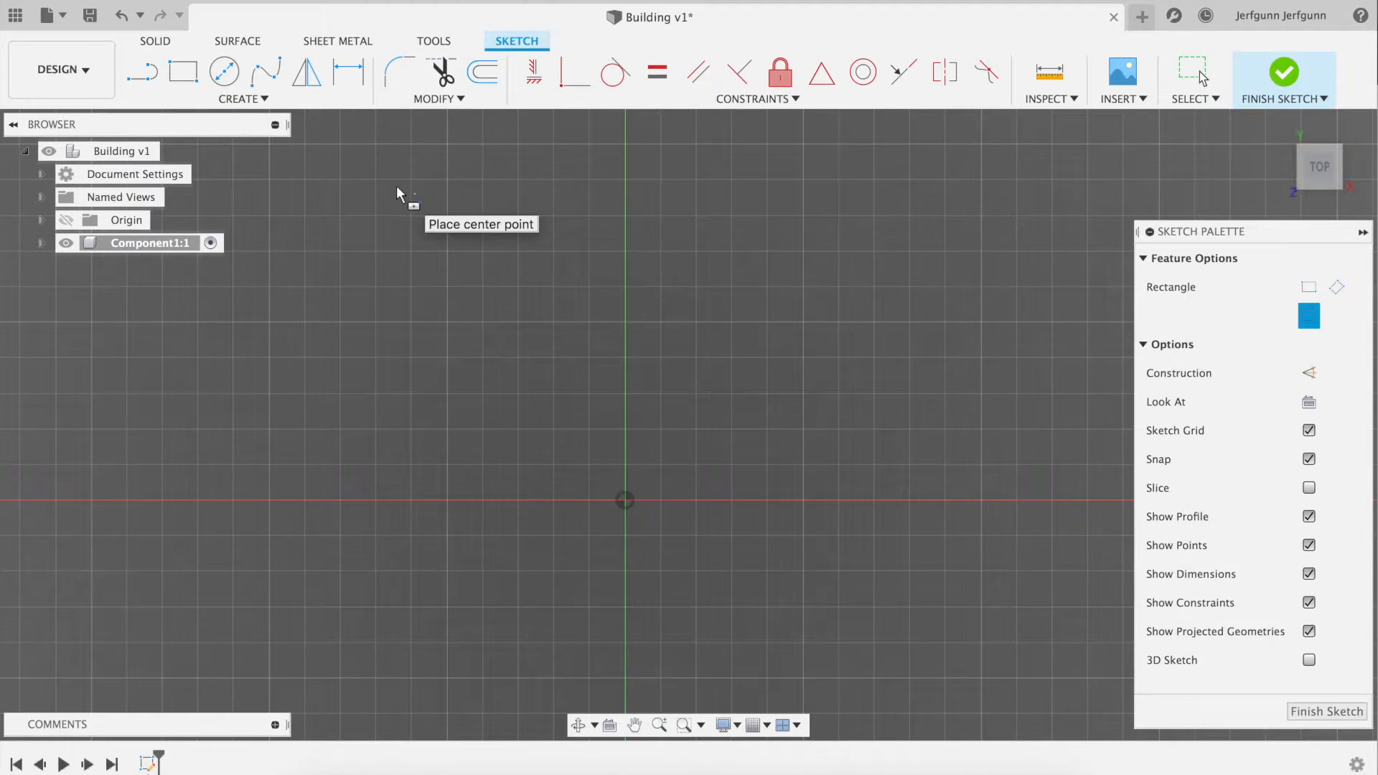
pyautogui.click(625, 500)
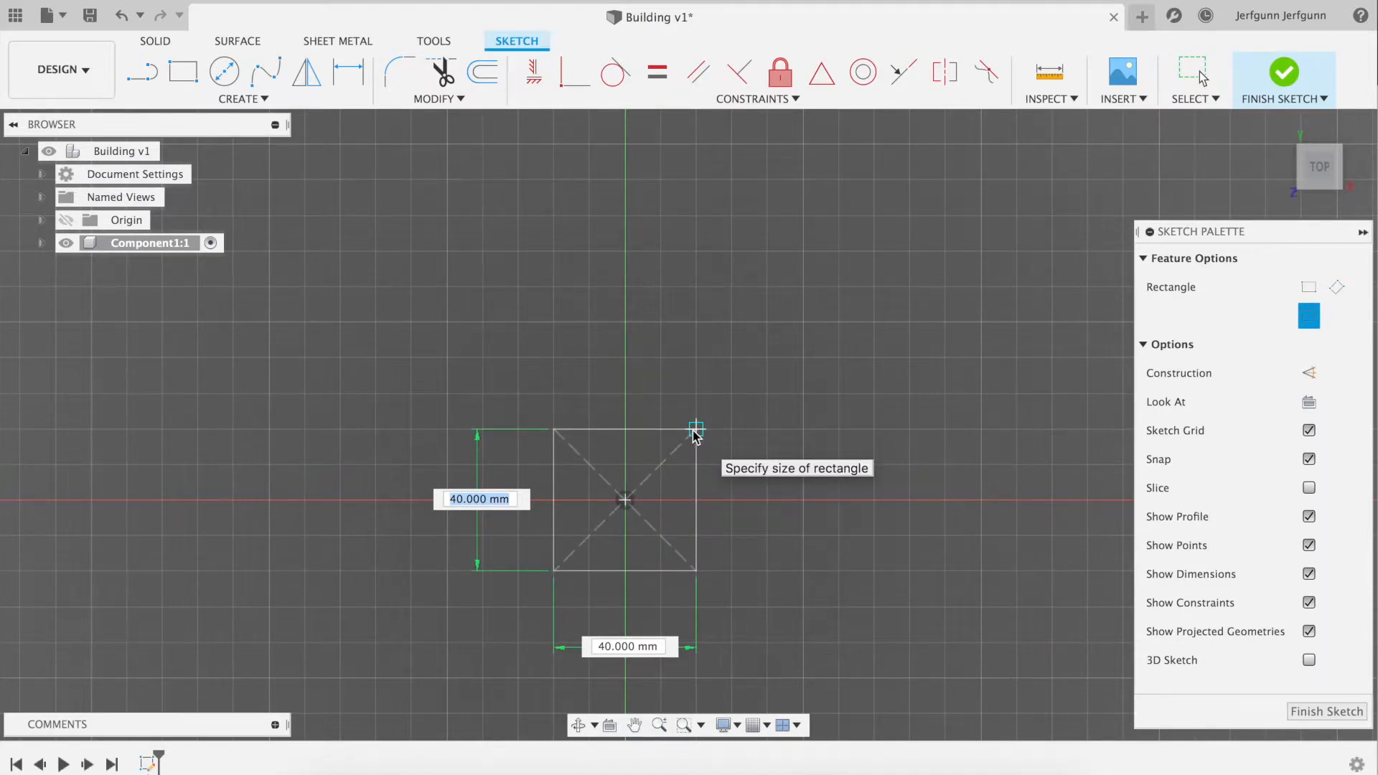
pyautogui.write('30')
pyautogui.press('Tab')
pyautogui.write('30')
pyautogui.press('Tab')
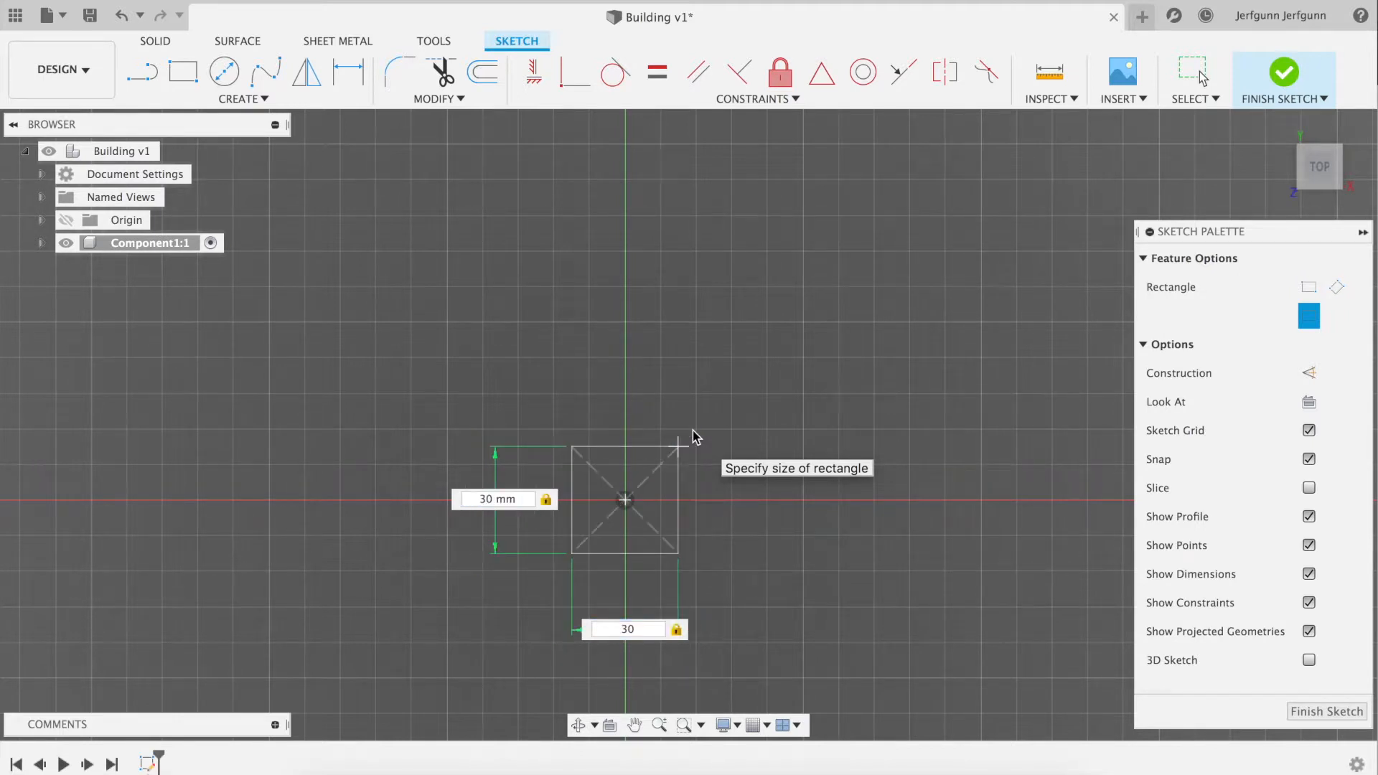
pyautogui.press('Return')
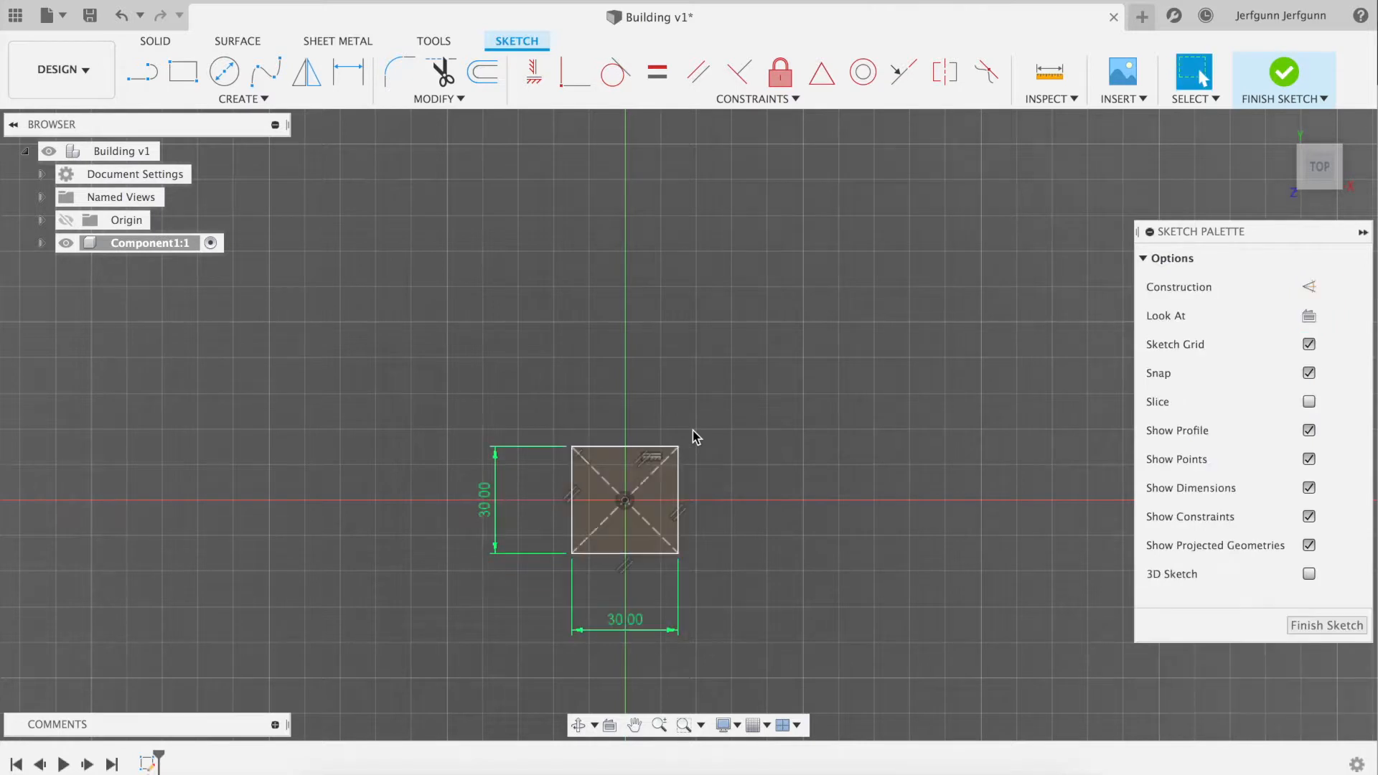
pyautogui.click(1242, 94)
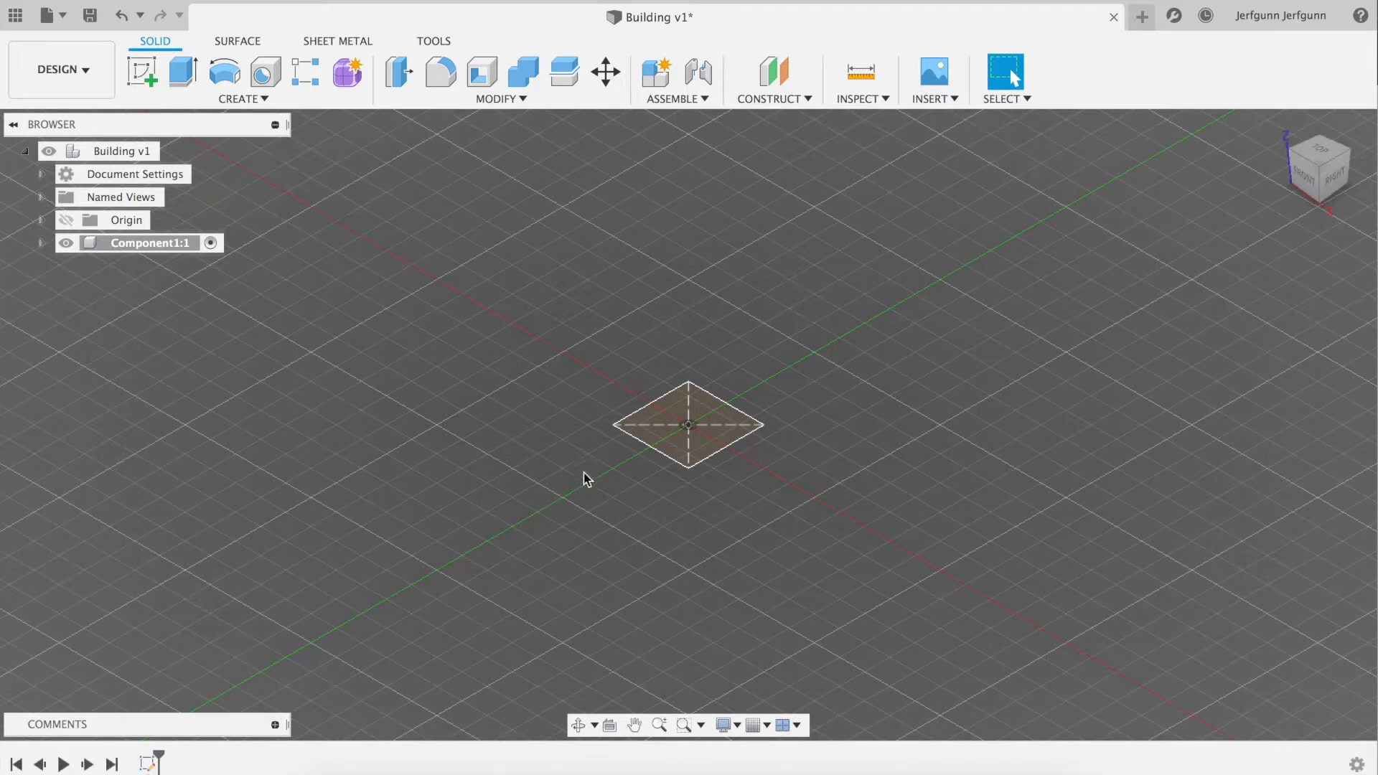
# Extrude the square profile upward 130 mm as a new body, checking the tower's proportions against the Wikipedia photo
pyautogui.click(633, 725)
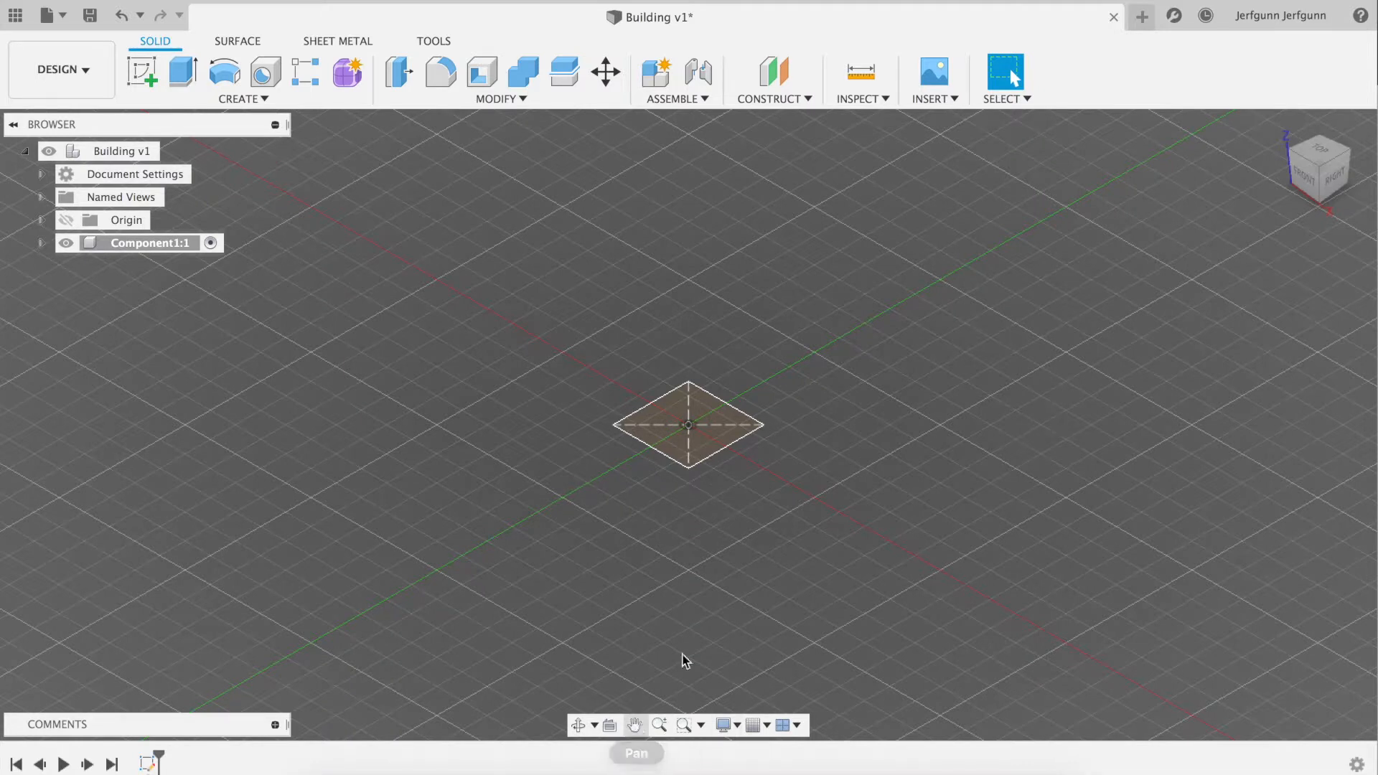
pyautogui.moveTo(756, 387); pyautogui.dragTo(749, 500)
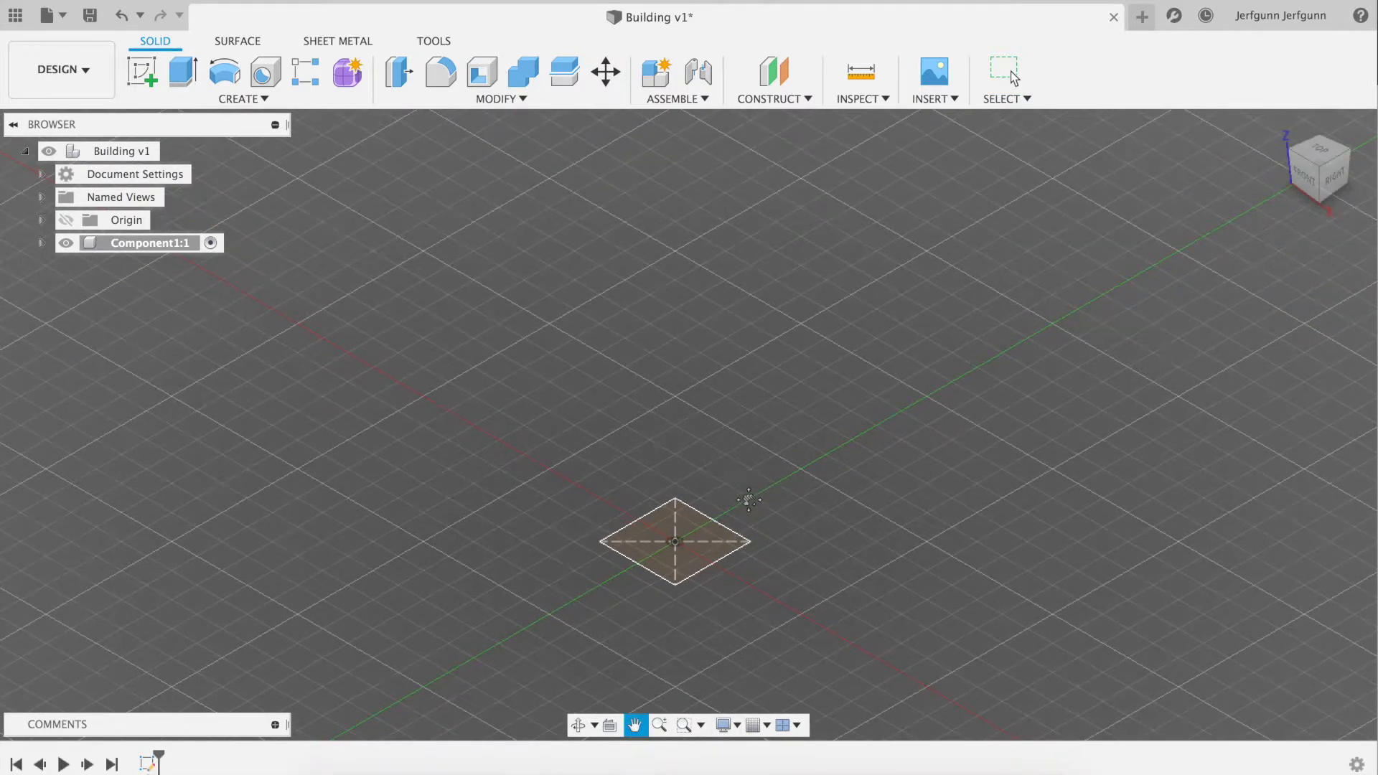
pyautogui.press('Escape')
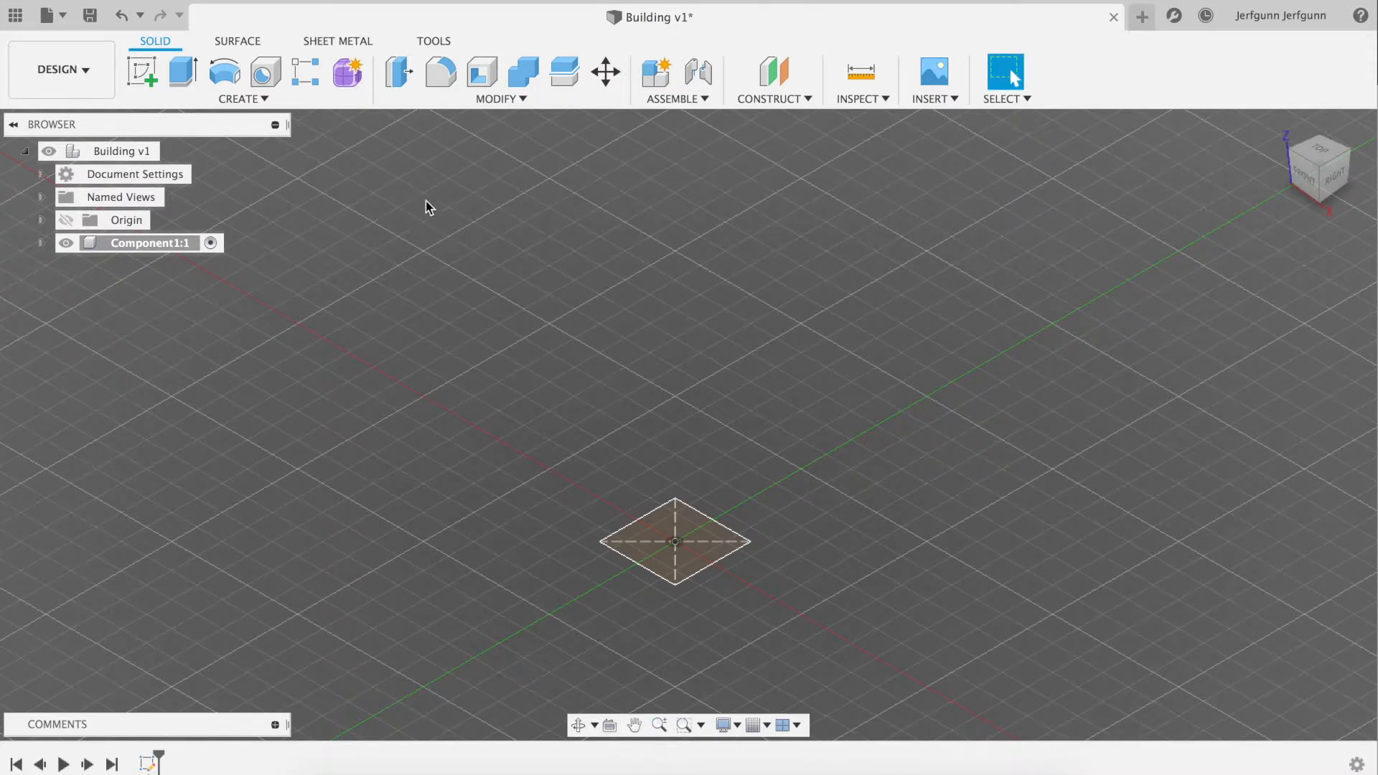
pyautogui.click(230, 101)
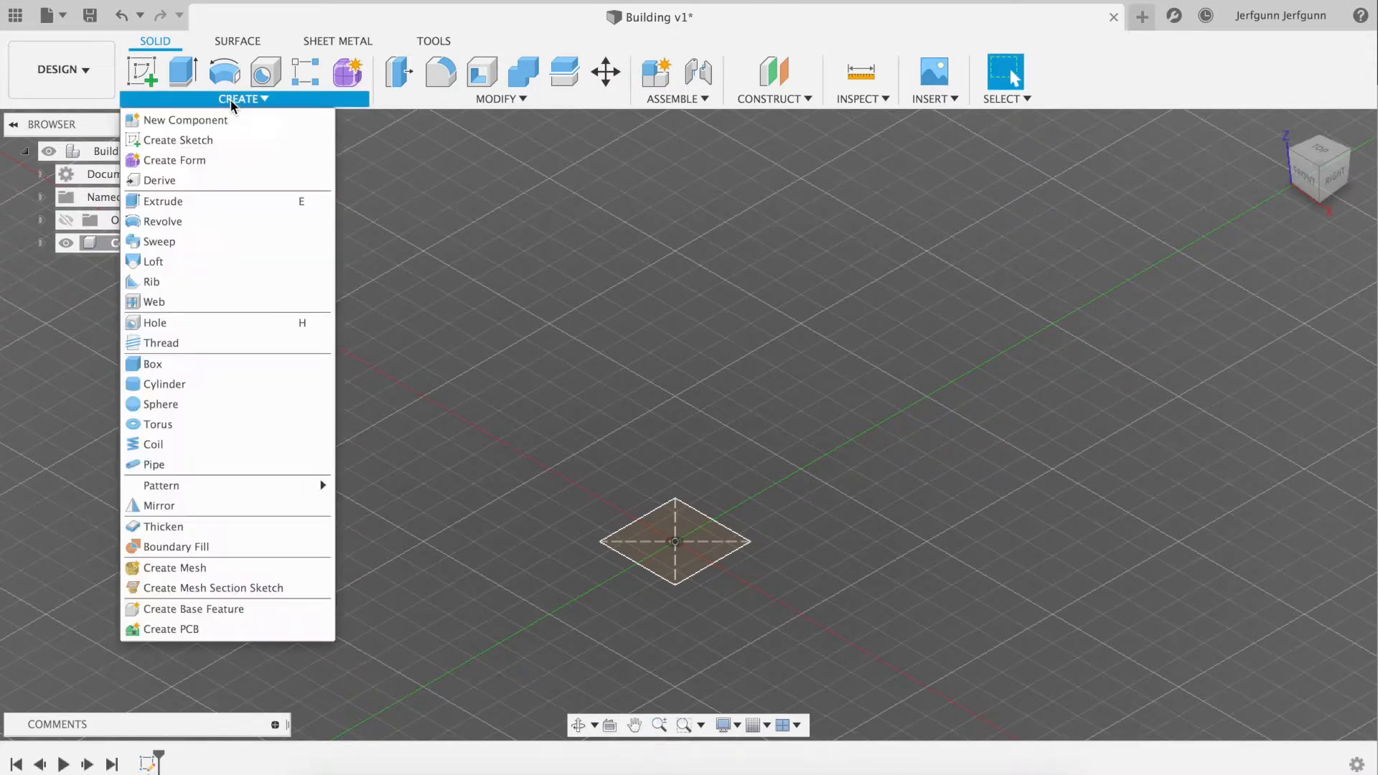
pyautogui.click(187, 201)
pyautogui.click(684, 560)
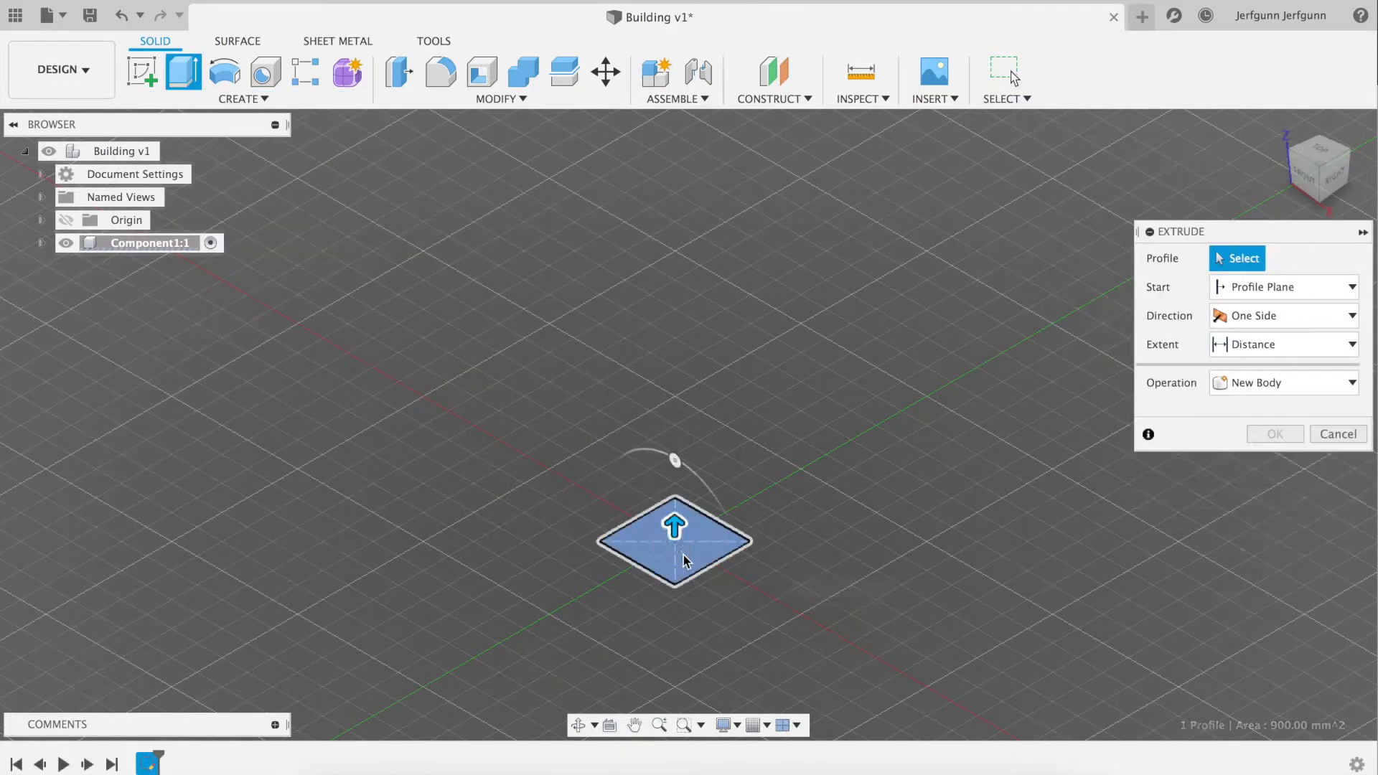
pyautogui.click(624, 561)
pyautogui.moveTo(674, 511); pyautogui.dragTo(684, 127)
pyautogui.press('super+Tab')
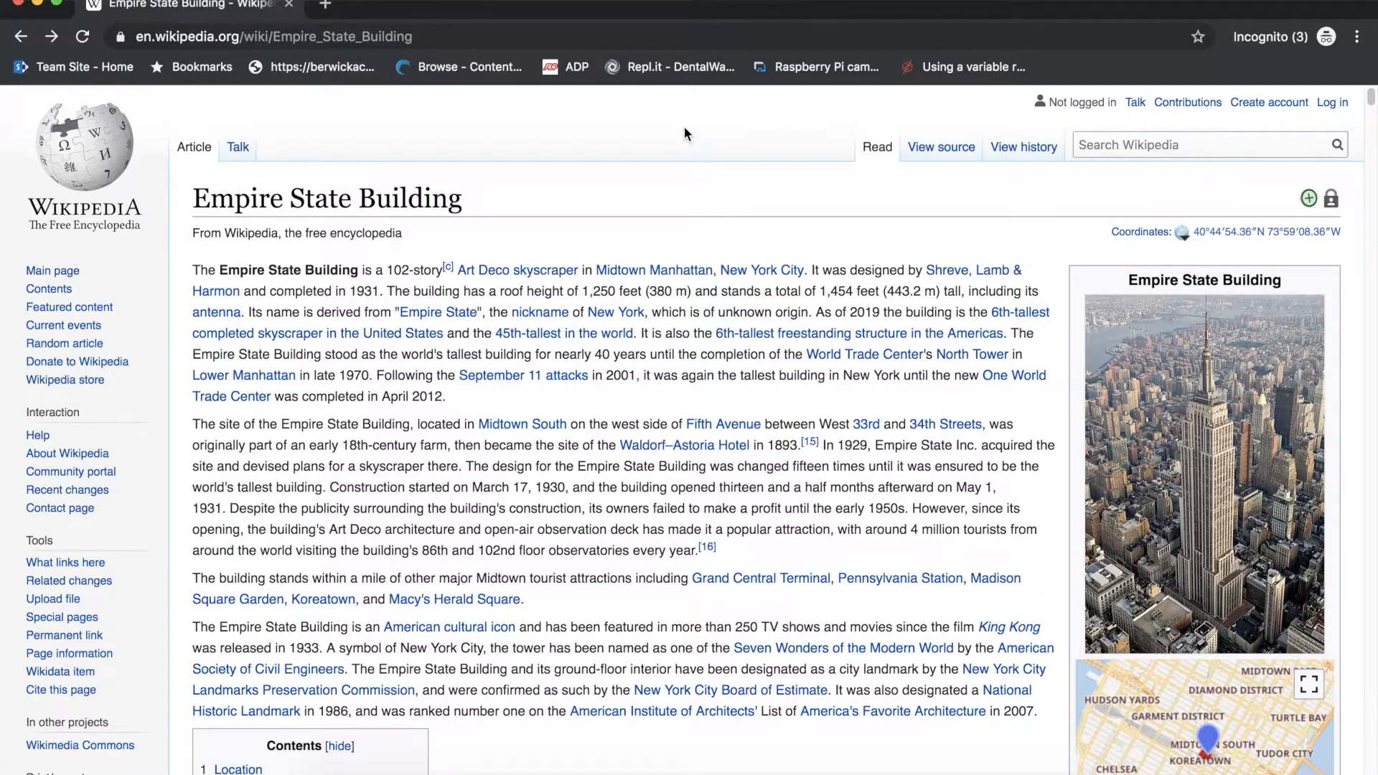
pyautogui.press('super+Tab')
pyautogui.moveTo(673, 118); pyautogui.dragTo(675, 147)
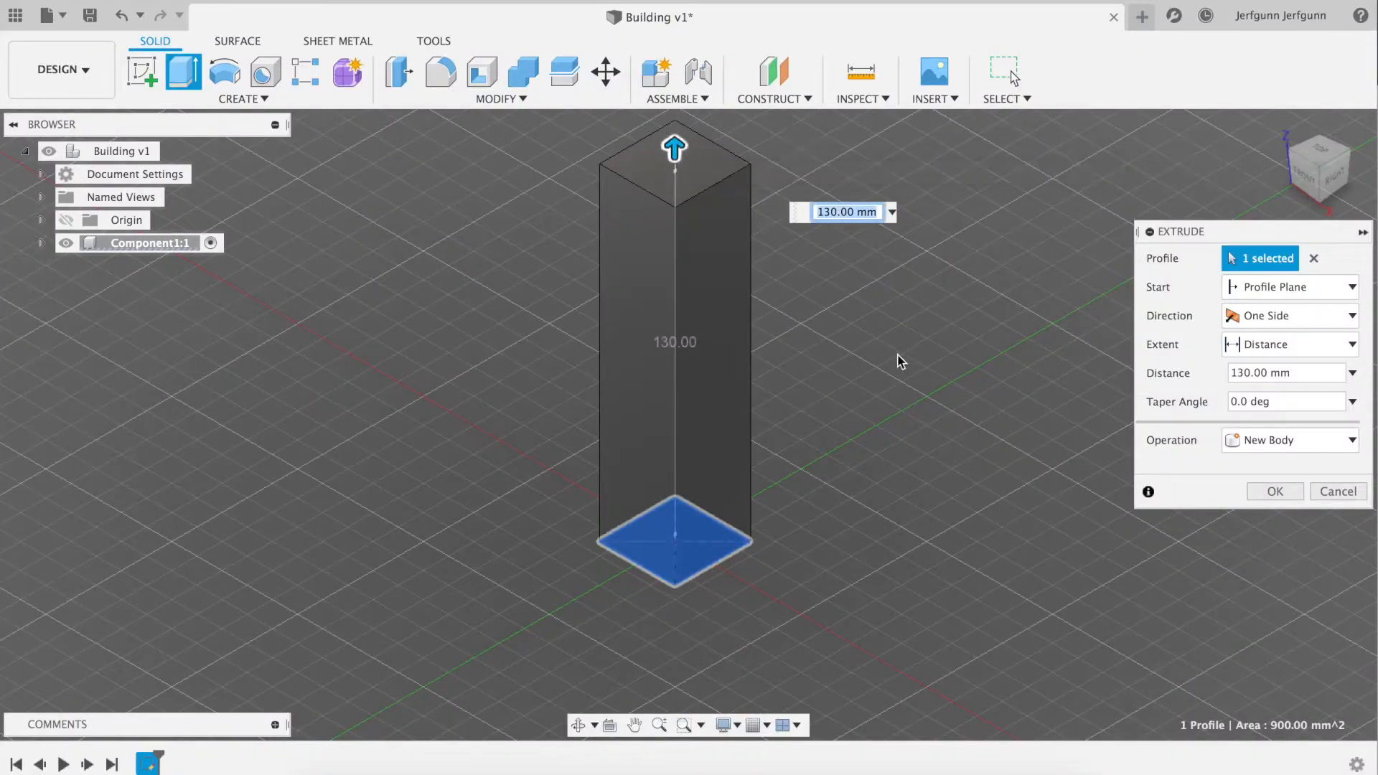
pyautogui.click(1263, 491)
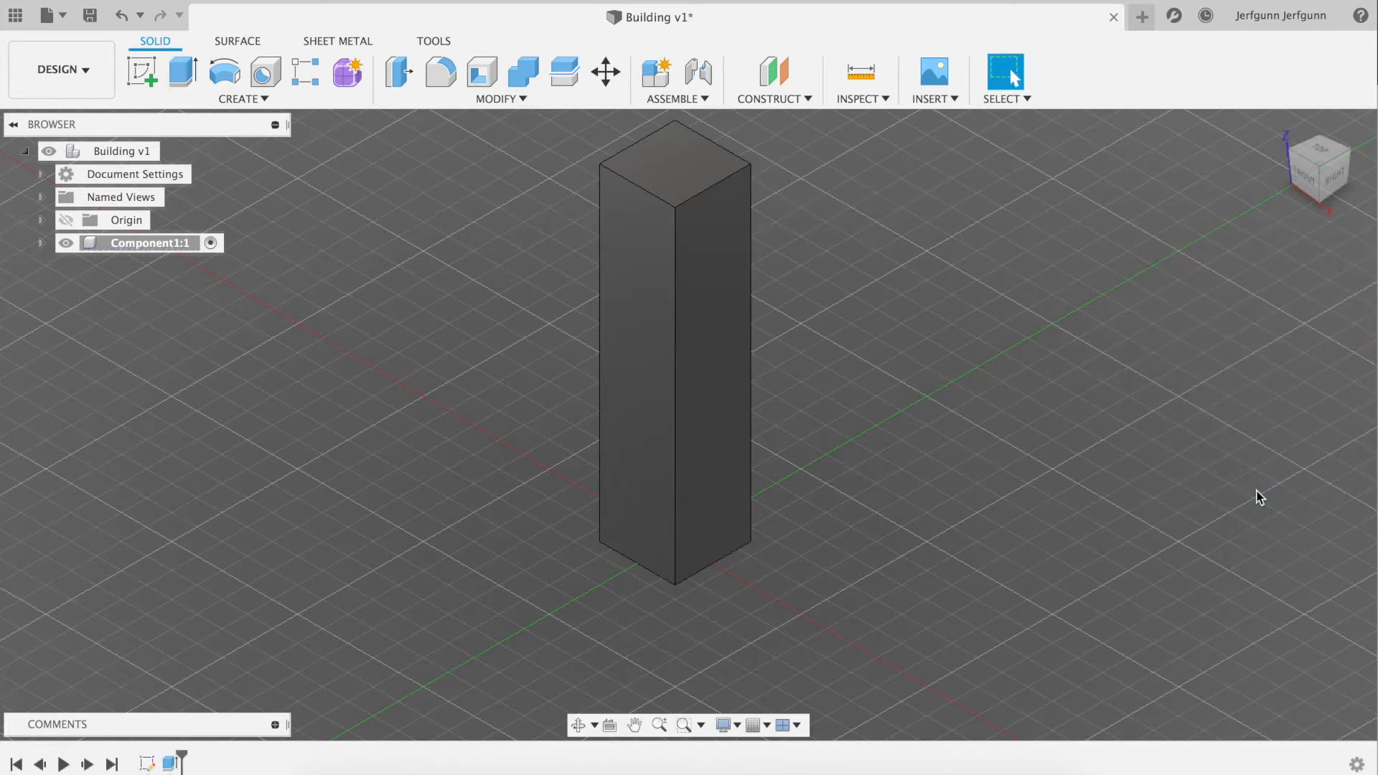
pyautogui.click(634, 725)
pyautogui.moveTo(694, 347); pyautogui.dragTo(702, 436)
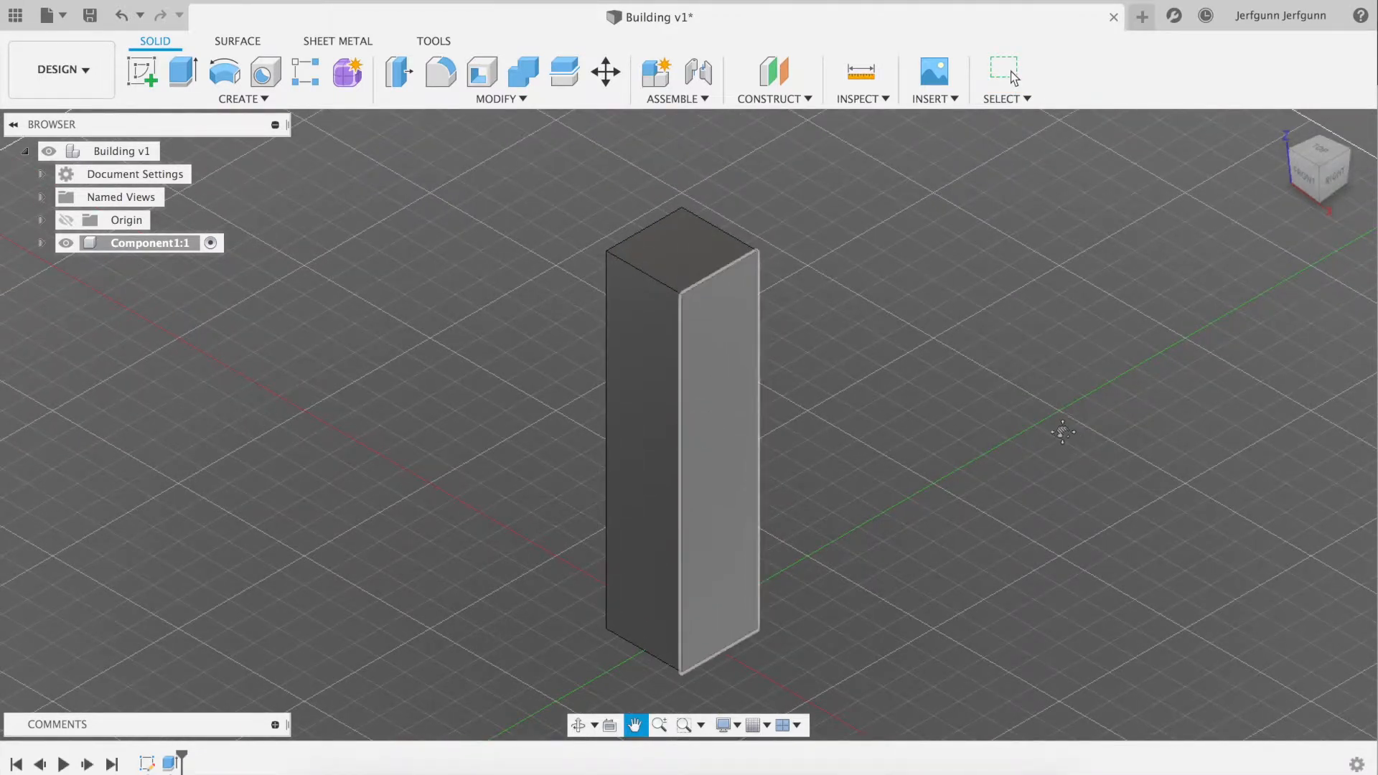
# Start a new sketch on the top face of the tower block
pyautogui.press('Escape')
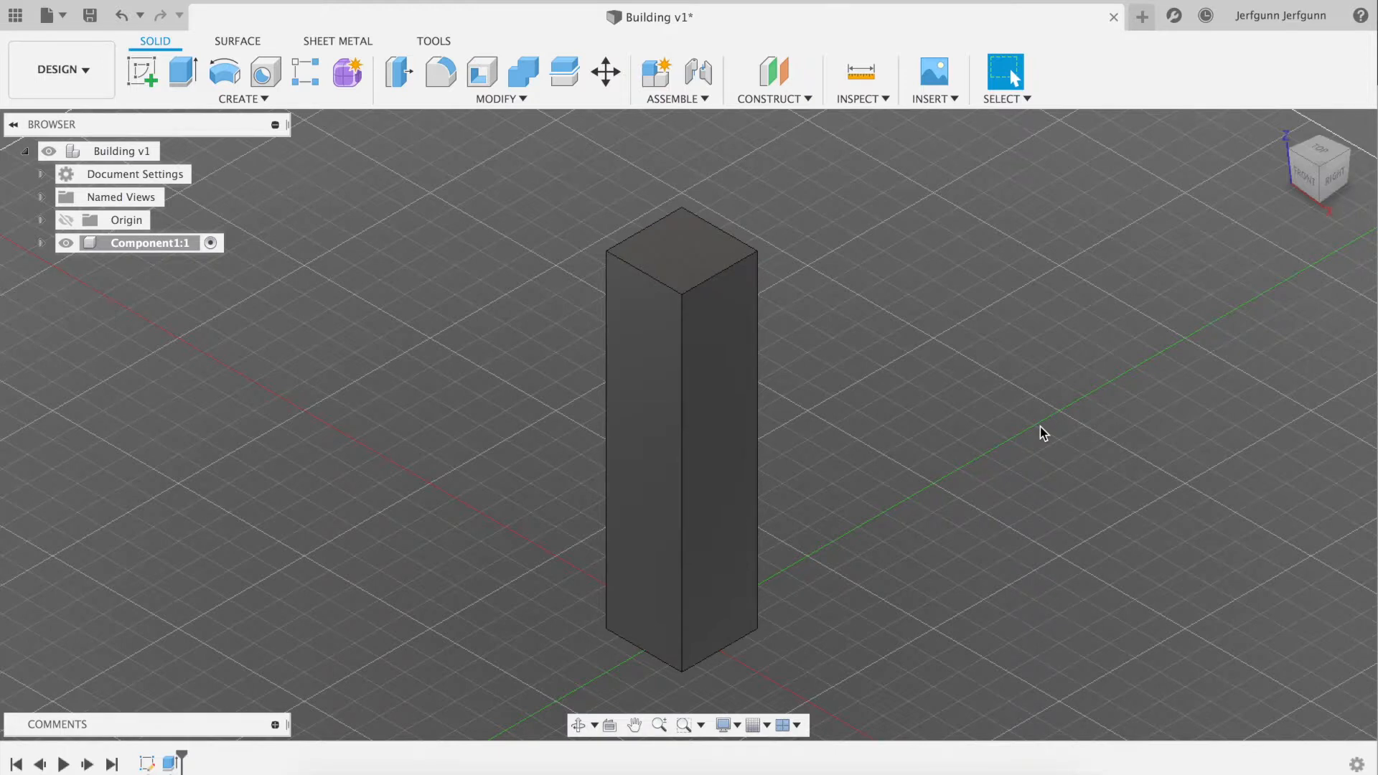
pyautogui.click(209, 98)
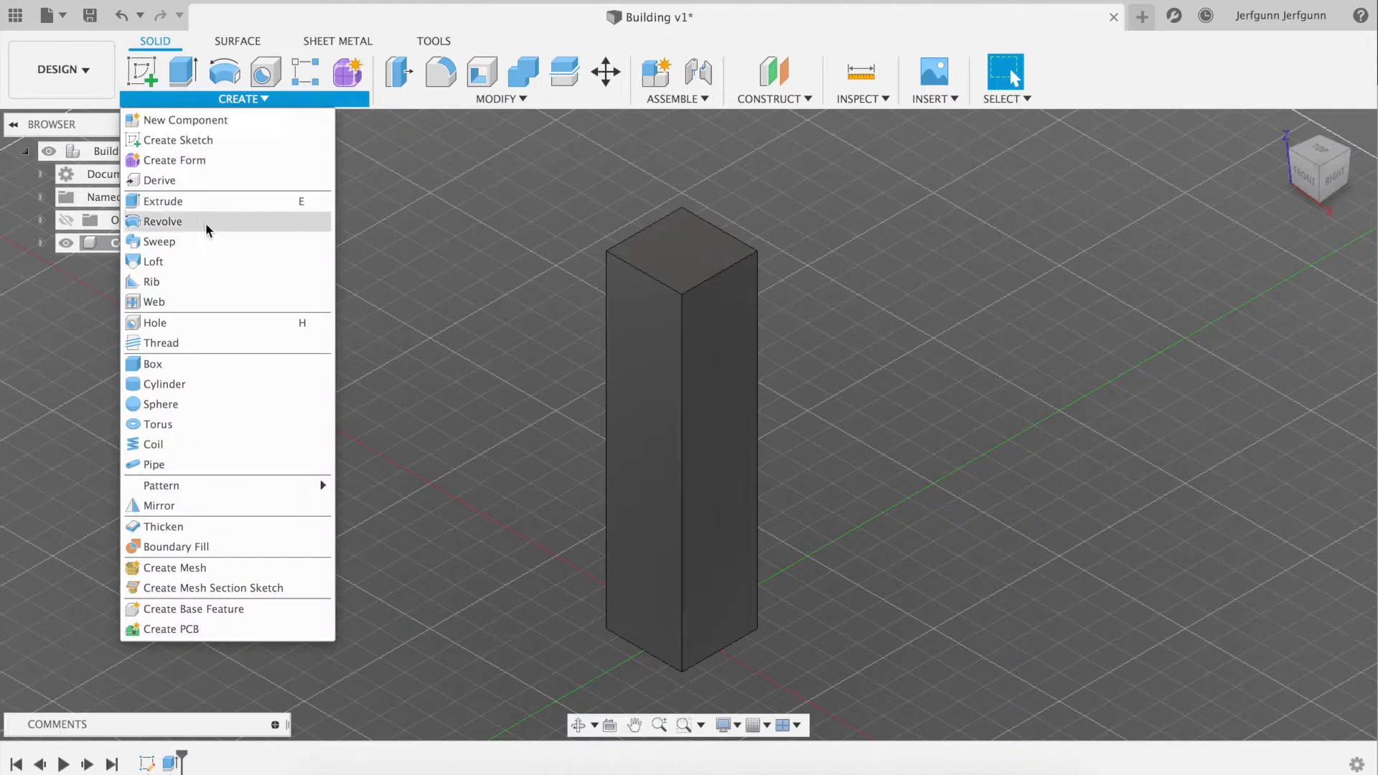
pyautogui.click(184, 140)
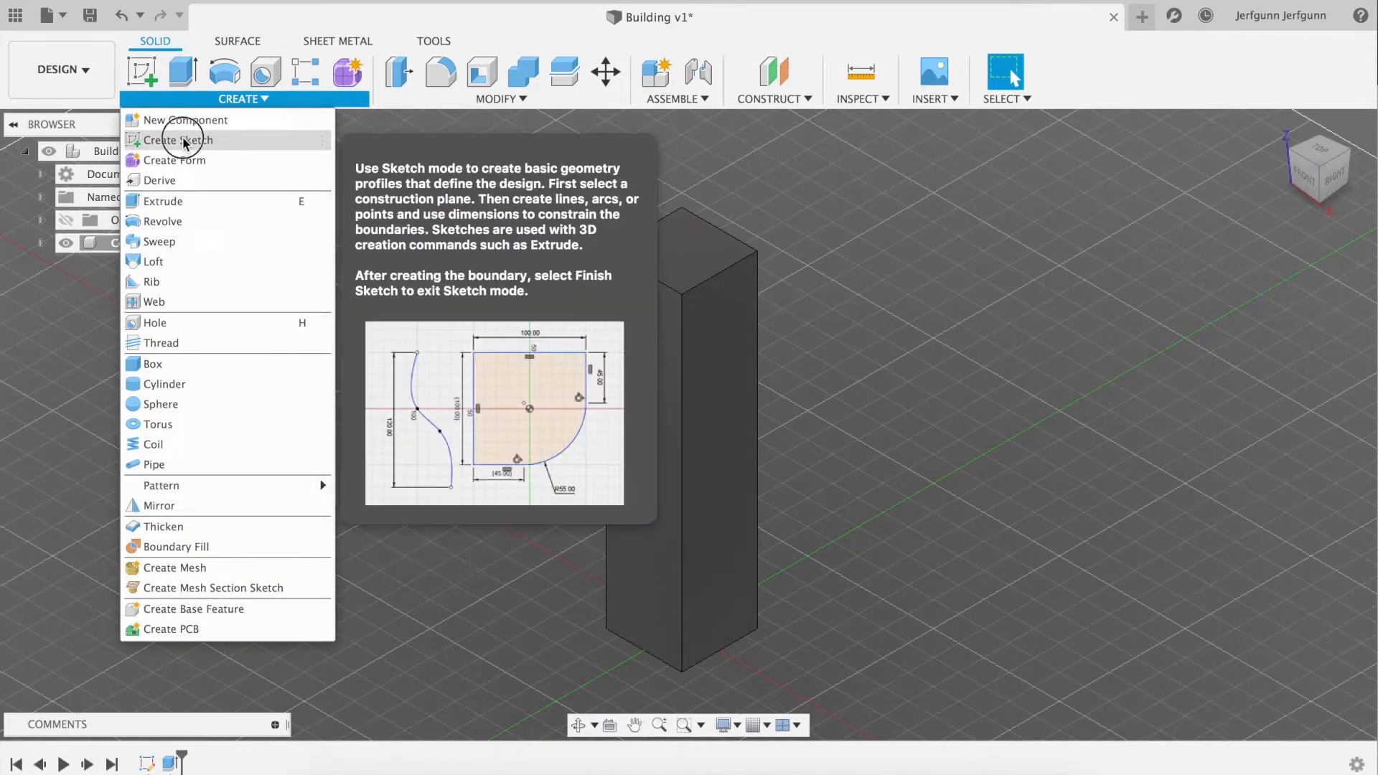
pyautogui.click(689, 263)
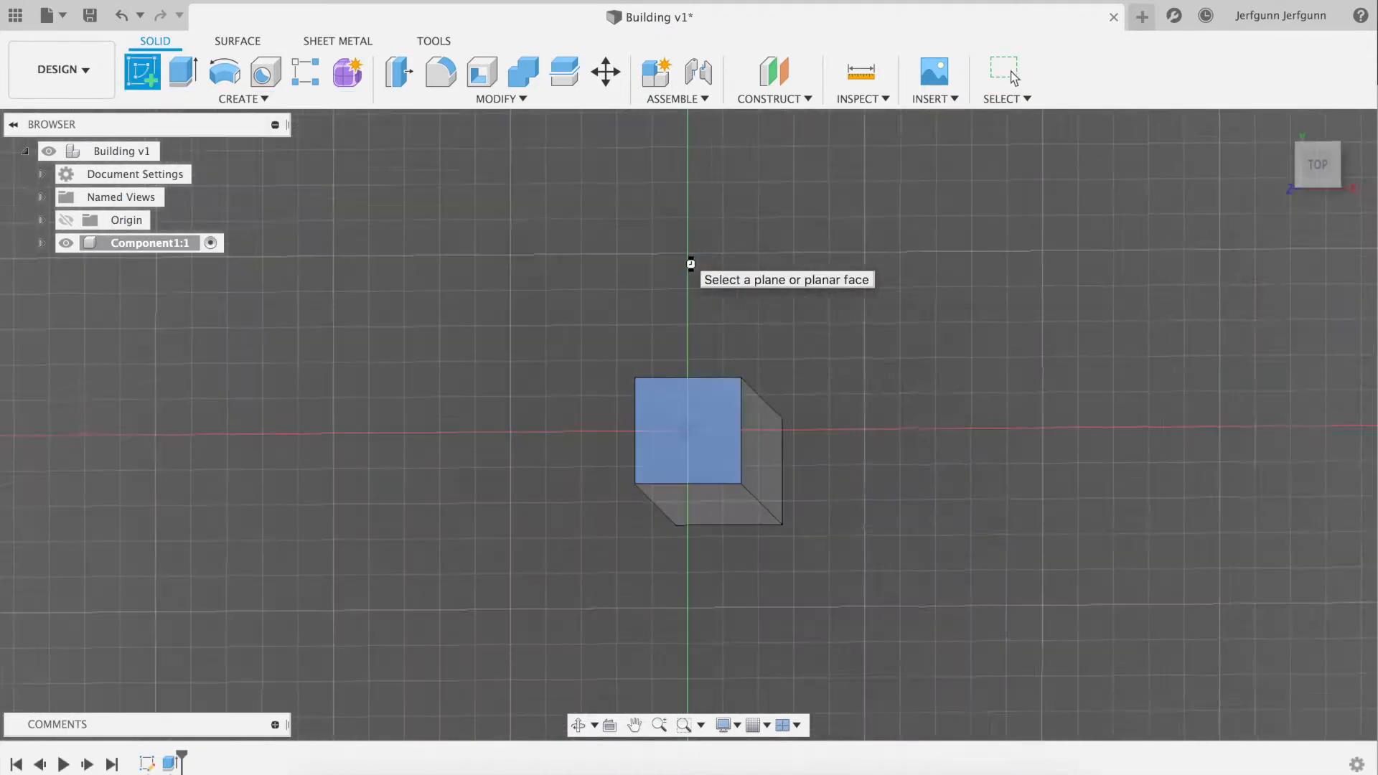
# Sketch a 25 mm by 25 mm center rectangle on the origin of the tower's top face and finish the sketch
pyautogui.click(242, 97)
pyautogui.moveTo(217, 142)
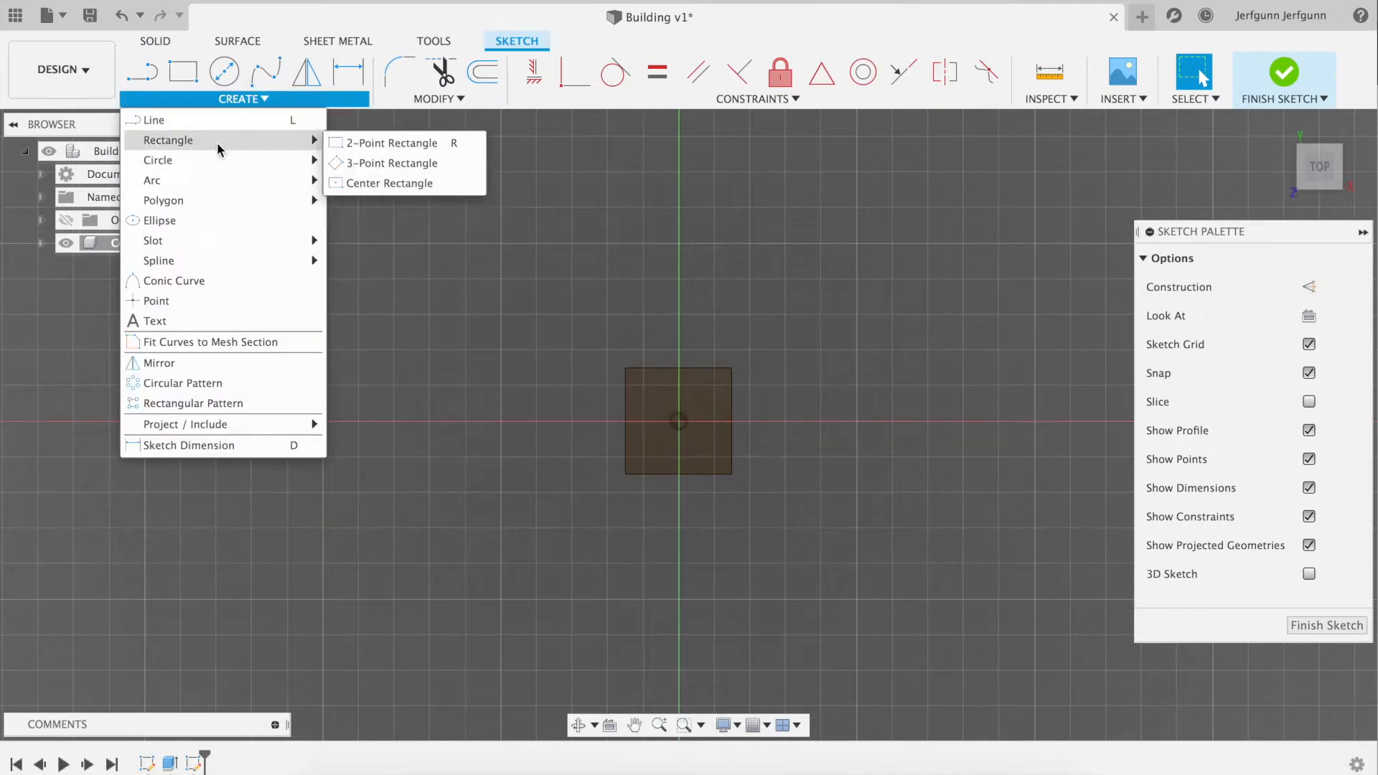
pyautogui.click(389, 183)
pyautogui.click(678, 419)
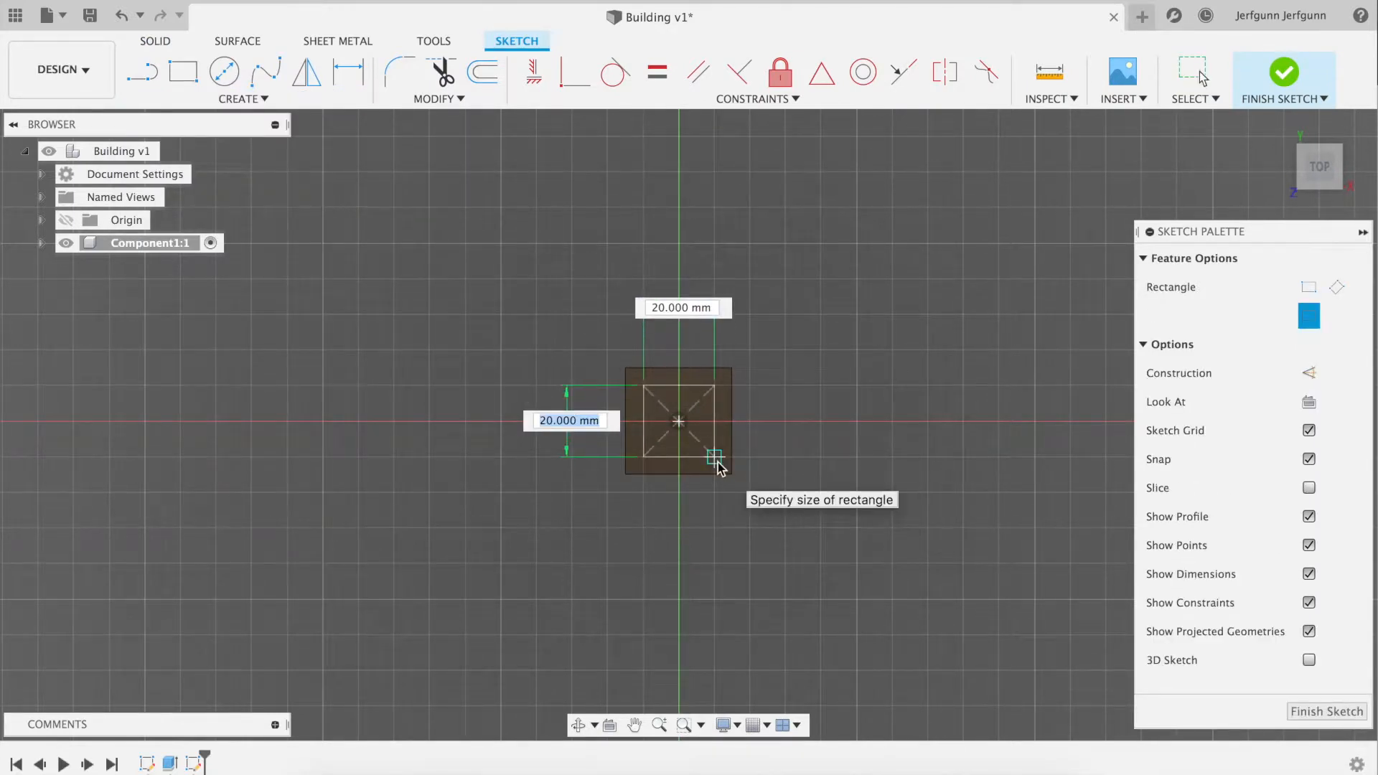
pyautogui.write('2')
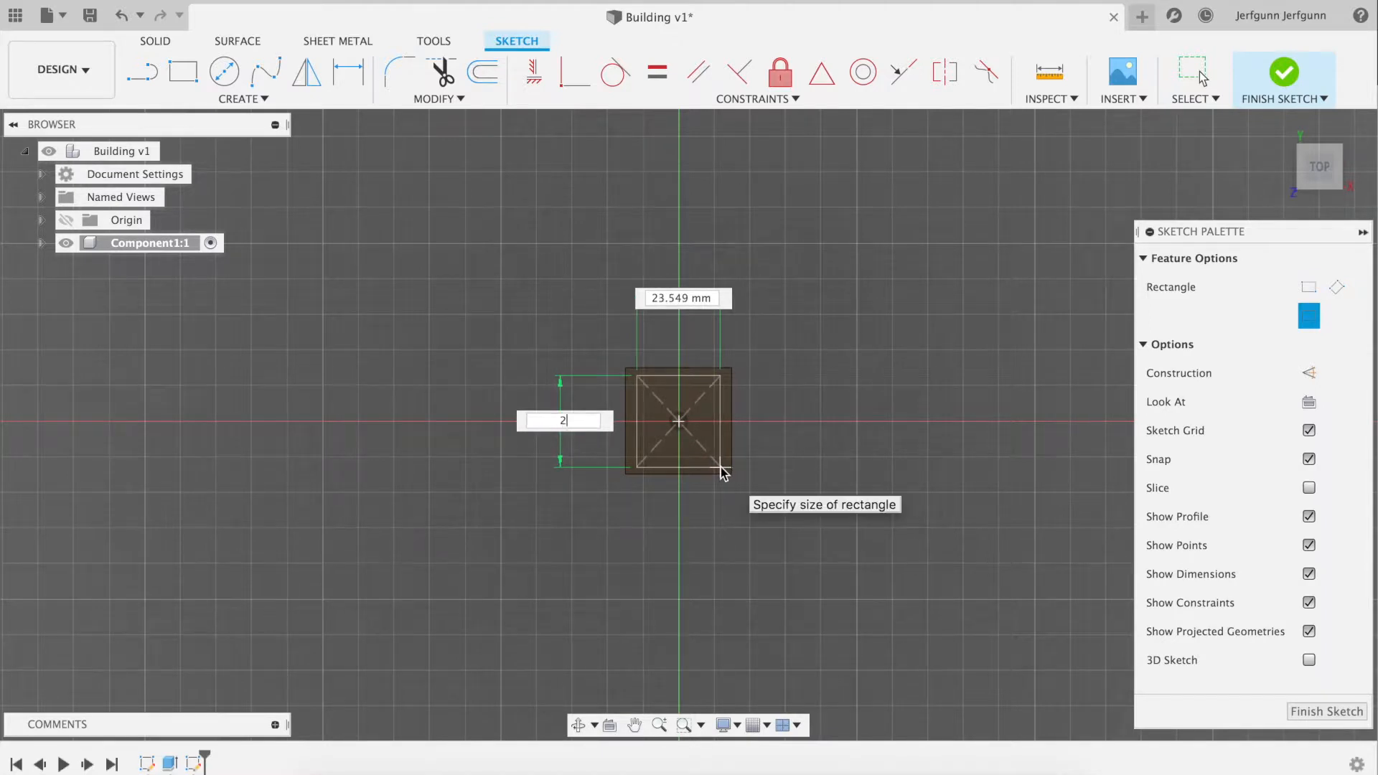
pyautogui.write('5')
pyautogui.press('Tab')
pyautogui.write('5')
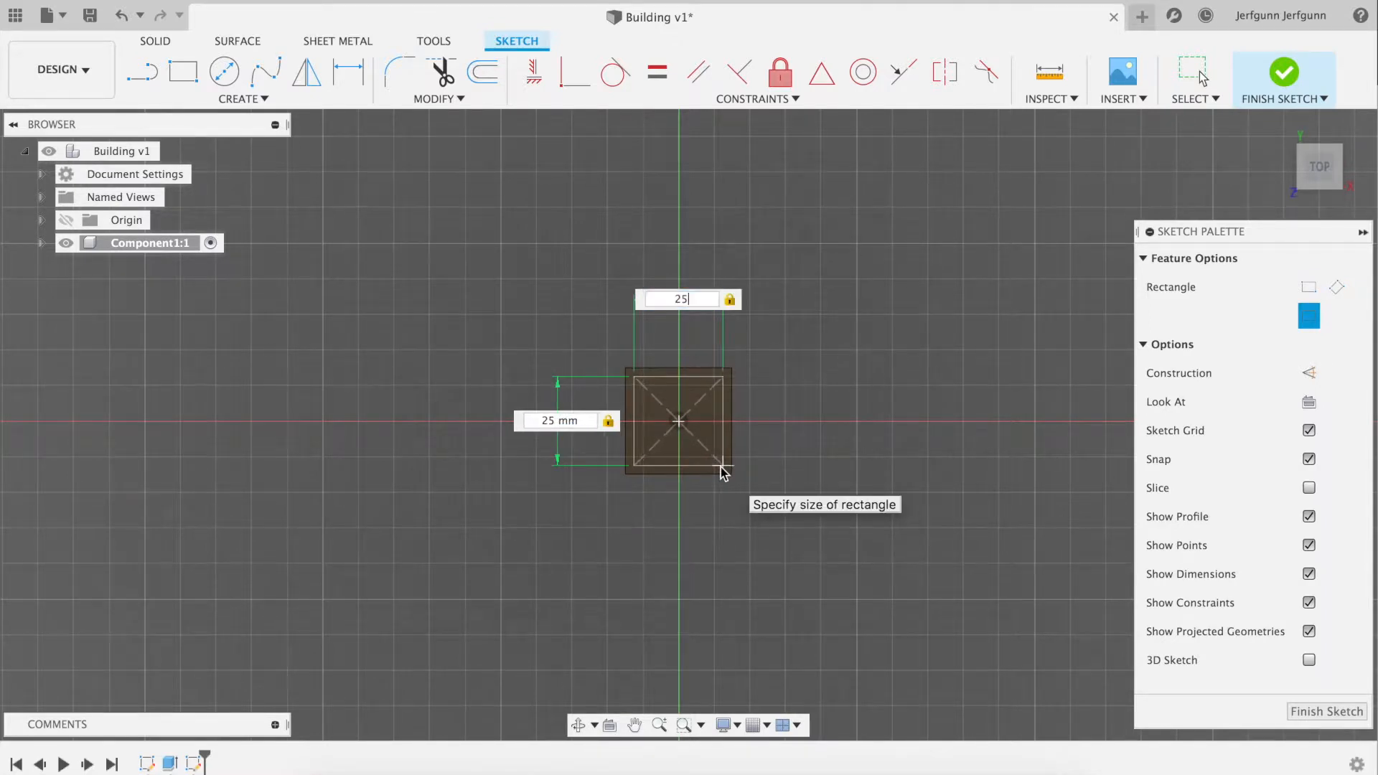
pyautogui.press('Return')
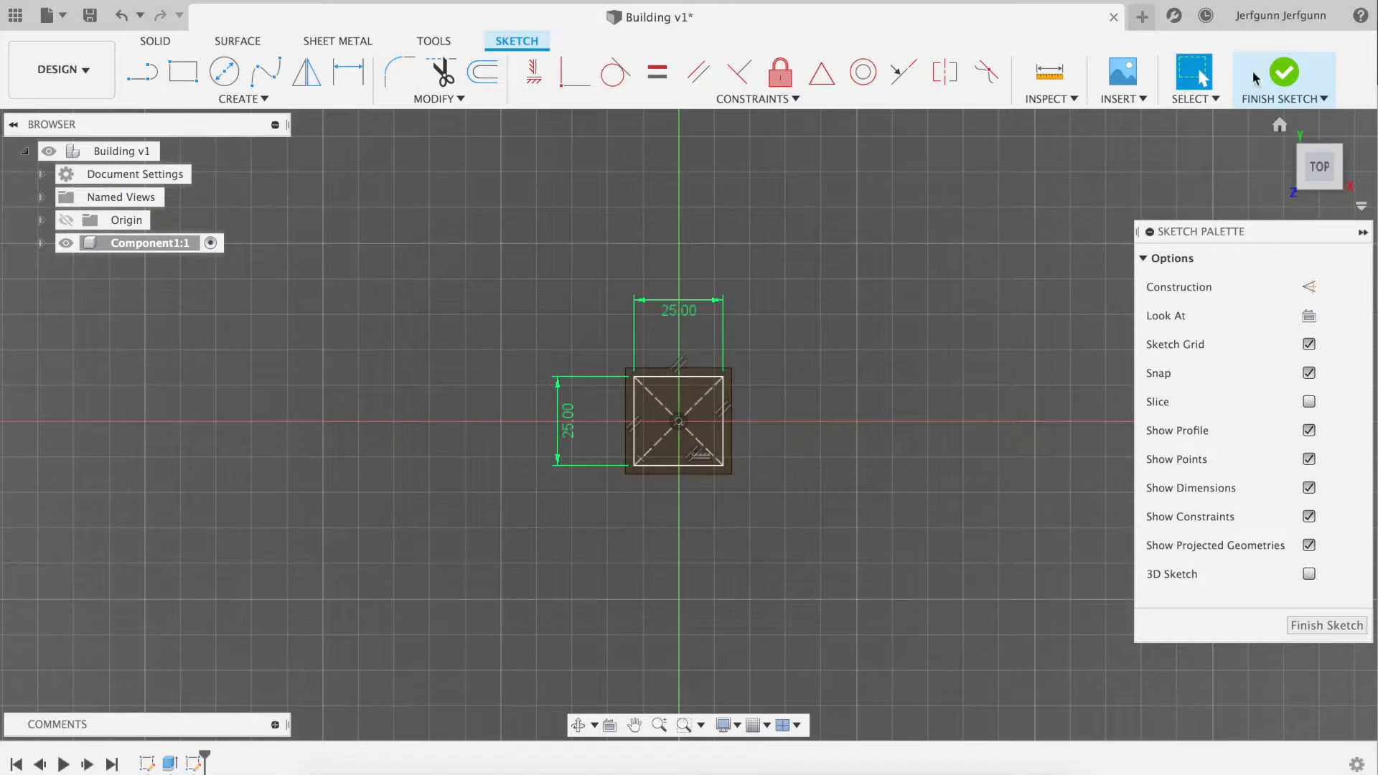
pyautogui.click(1289, 77)
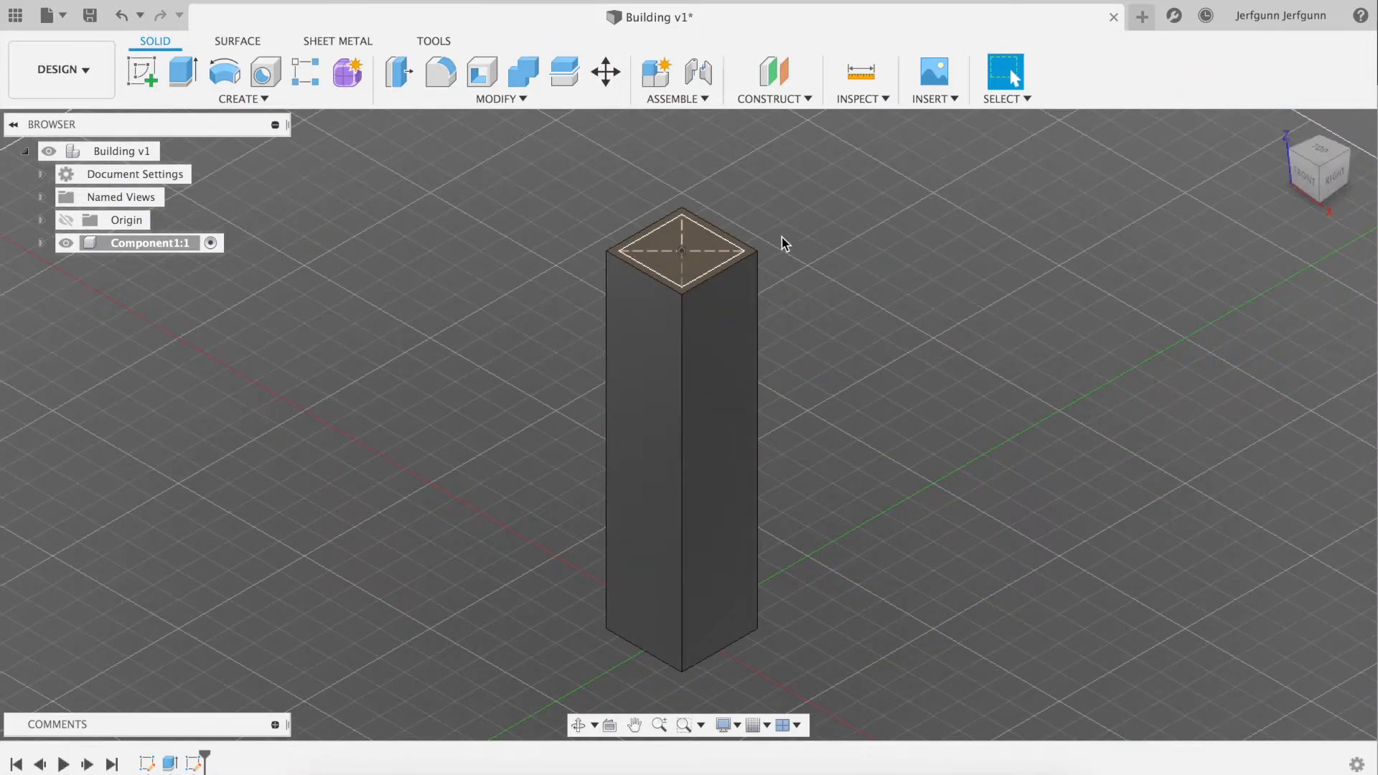
# Extrude the 25 mm square upward 25 mm, joined to the tower, and compare the shape with the Wikipedia photo
pyautogui.press('e')
pyautogui.click(678, 237)
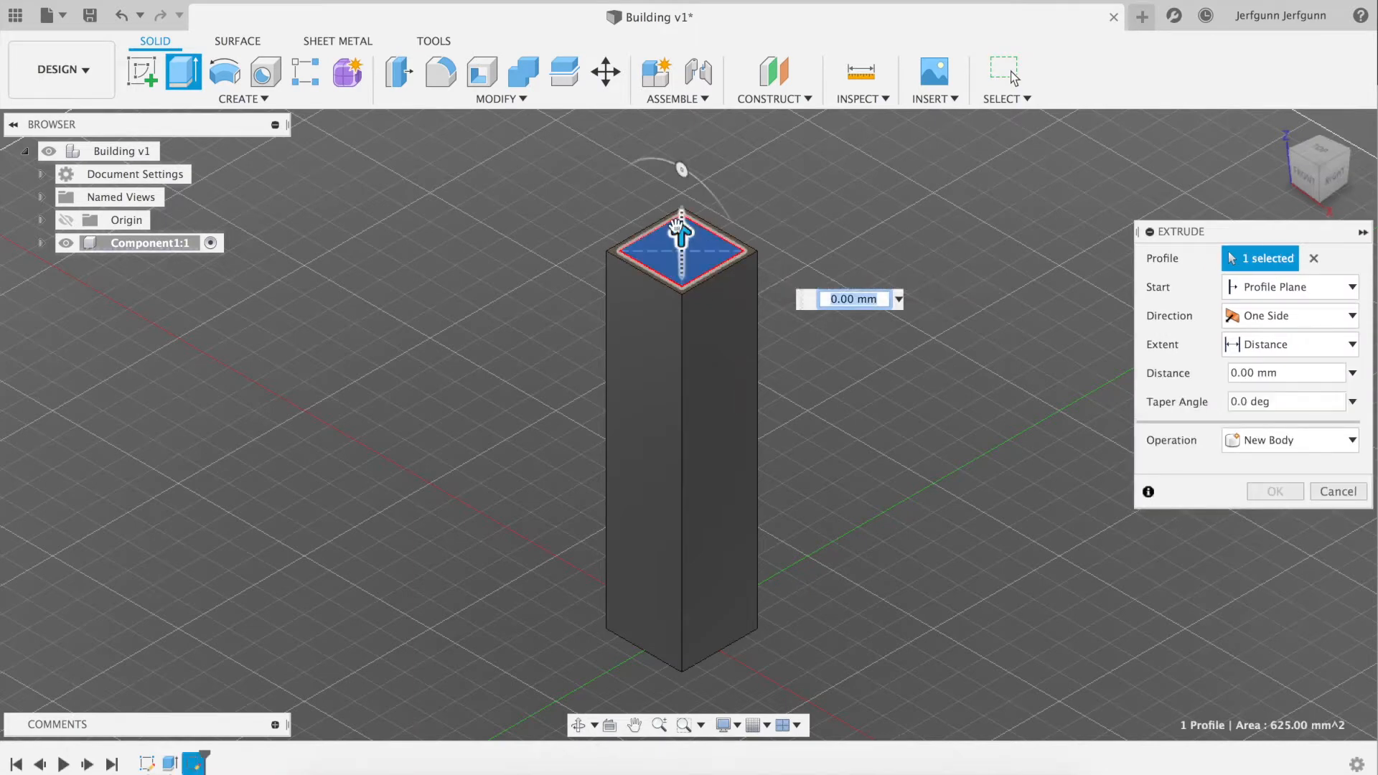
pyautogui.moveTo(681, 233); pyautogui.dragTo(688, 151)
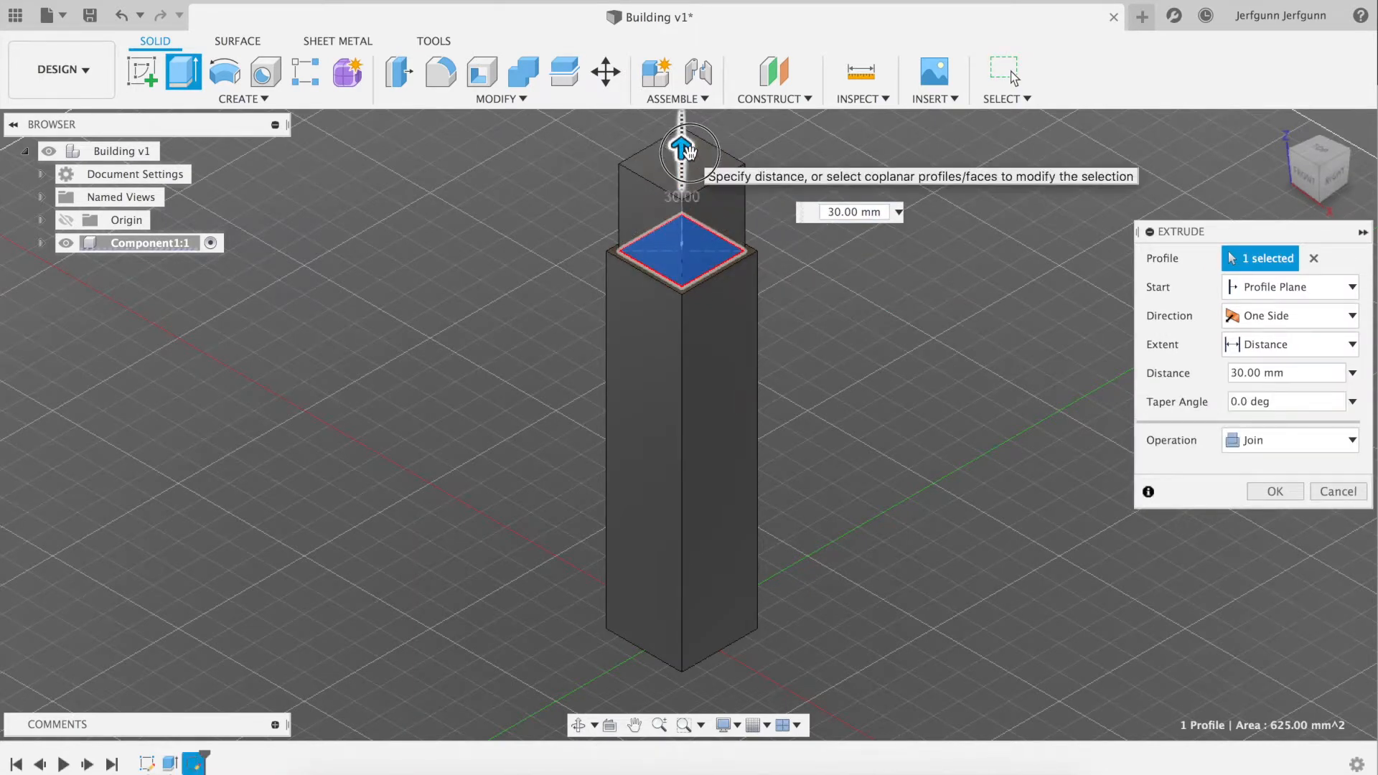
pyautogui.moveTo(686, 150); pyautogui.dragTo(690, 174)
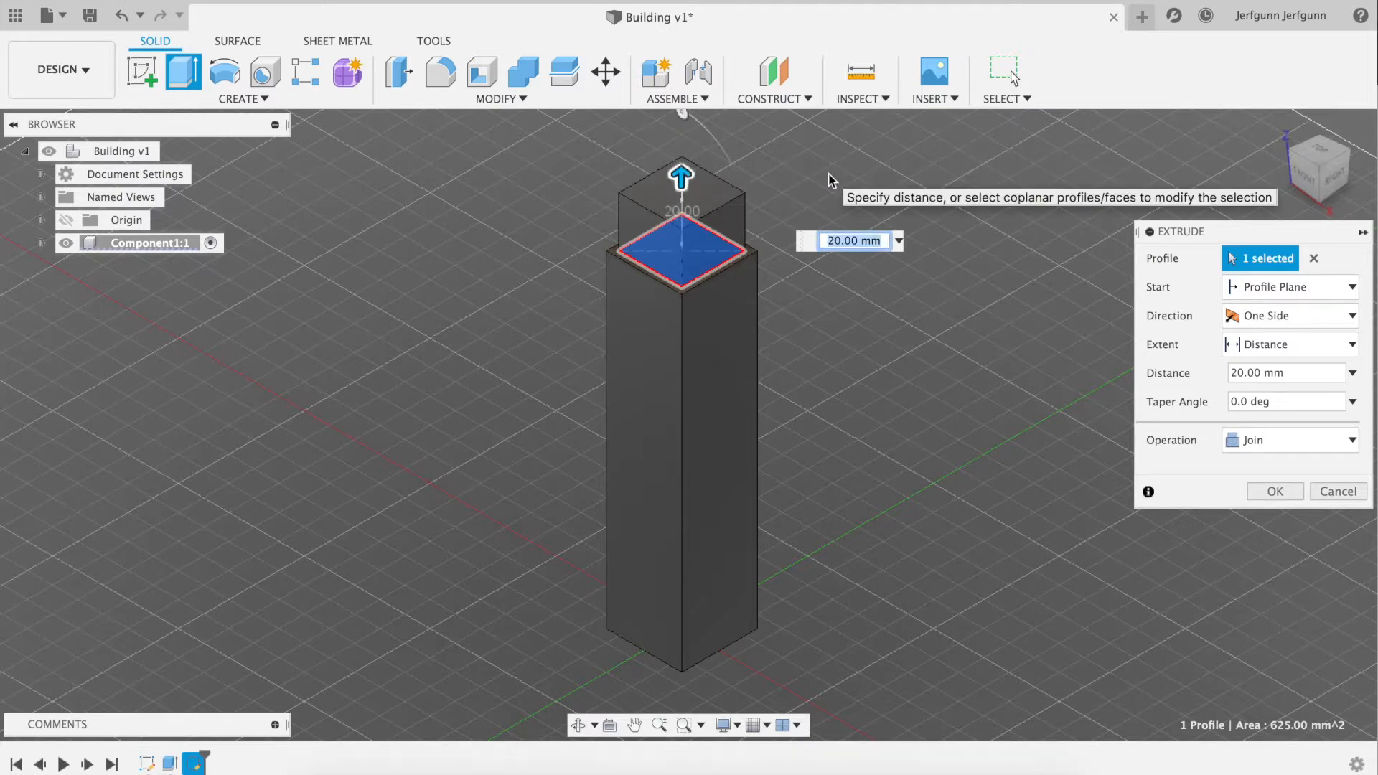
pyautogui.press('Return')
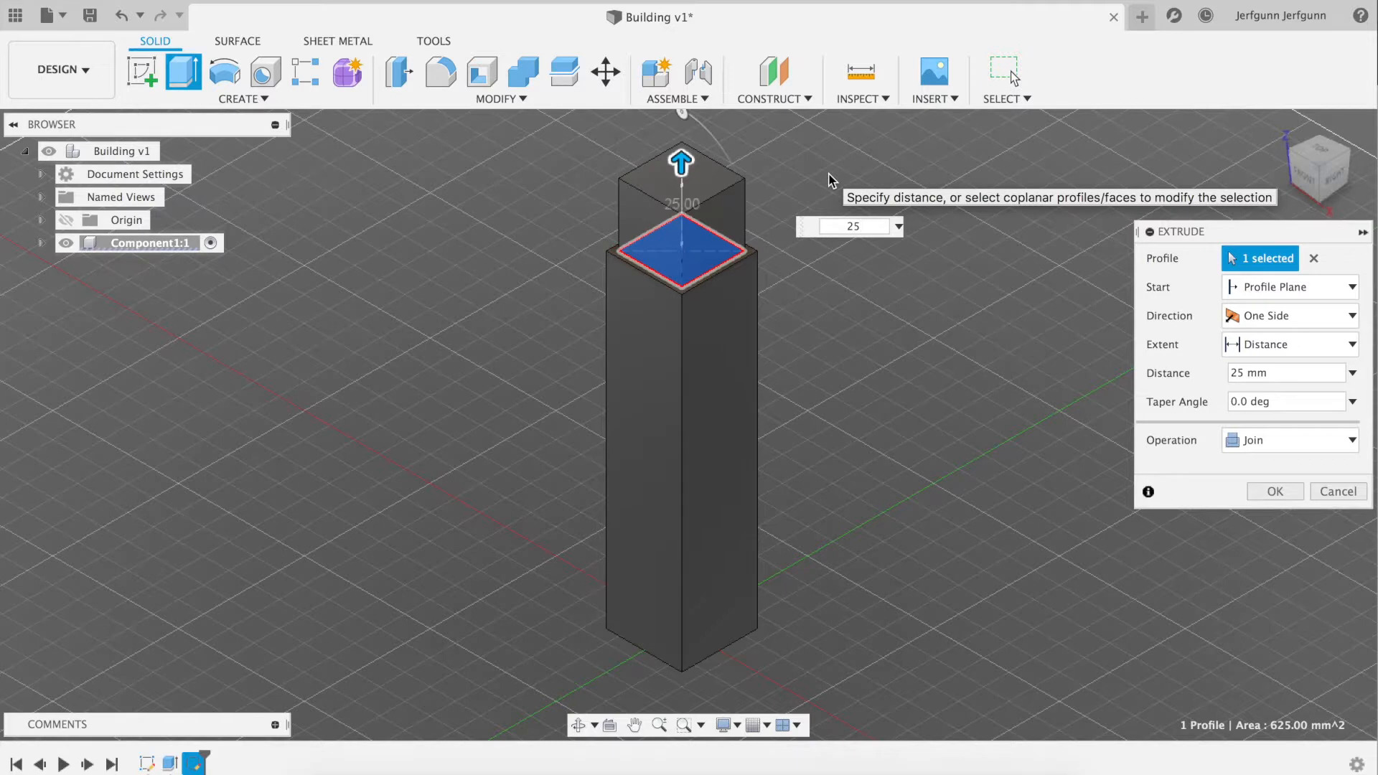
pyautogui.press('Return')
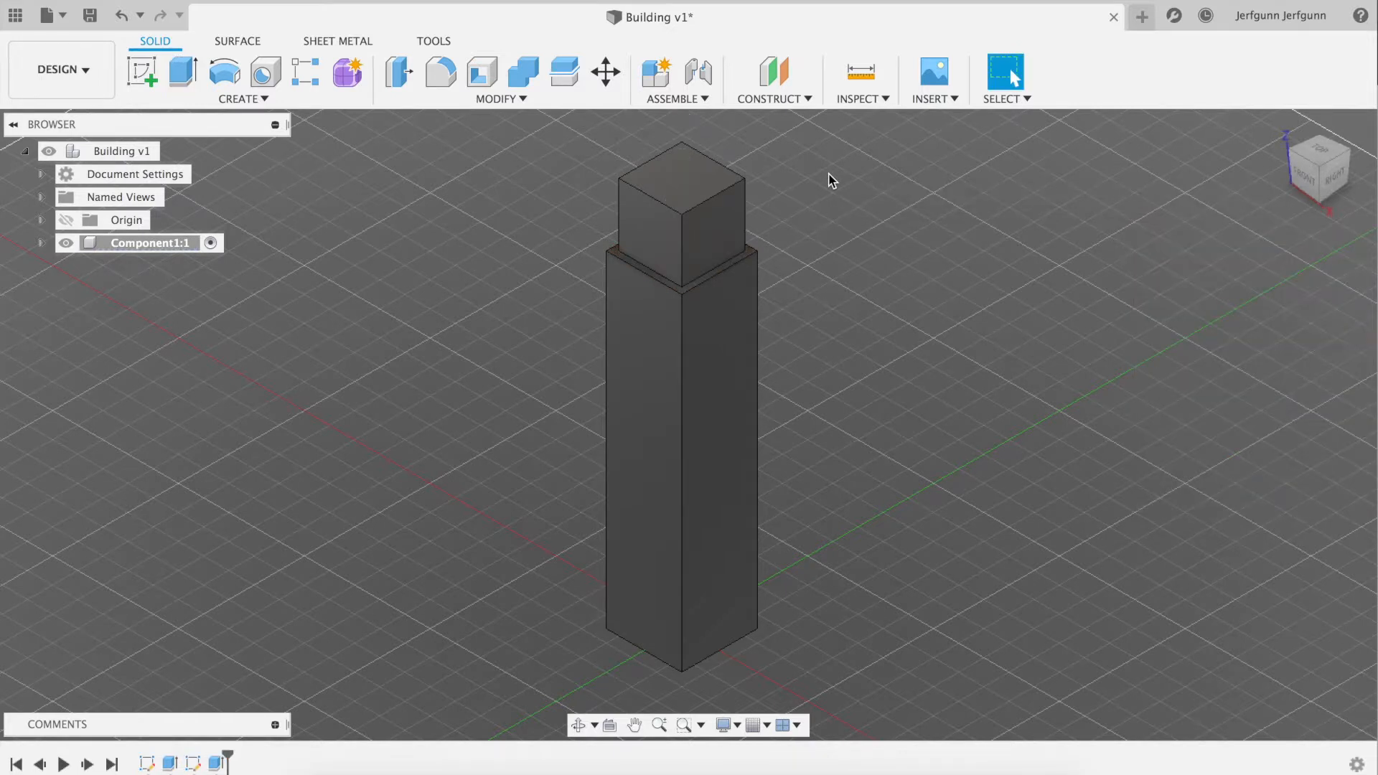
pyautogui.press('super+Tab')
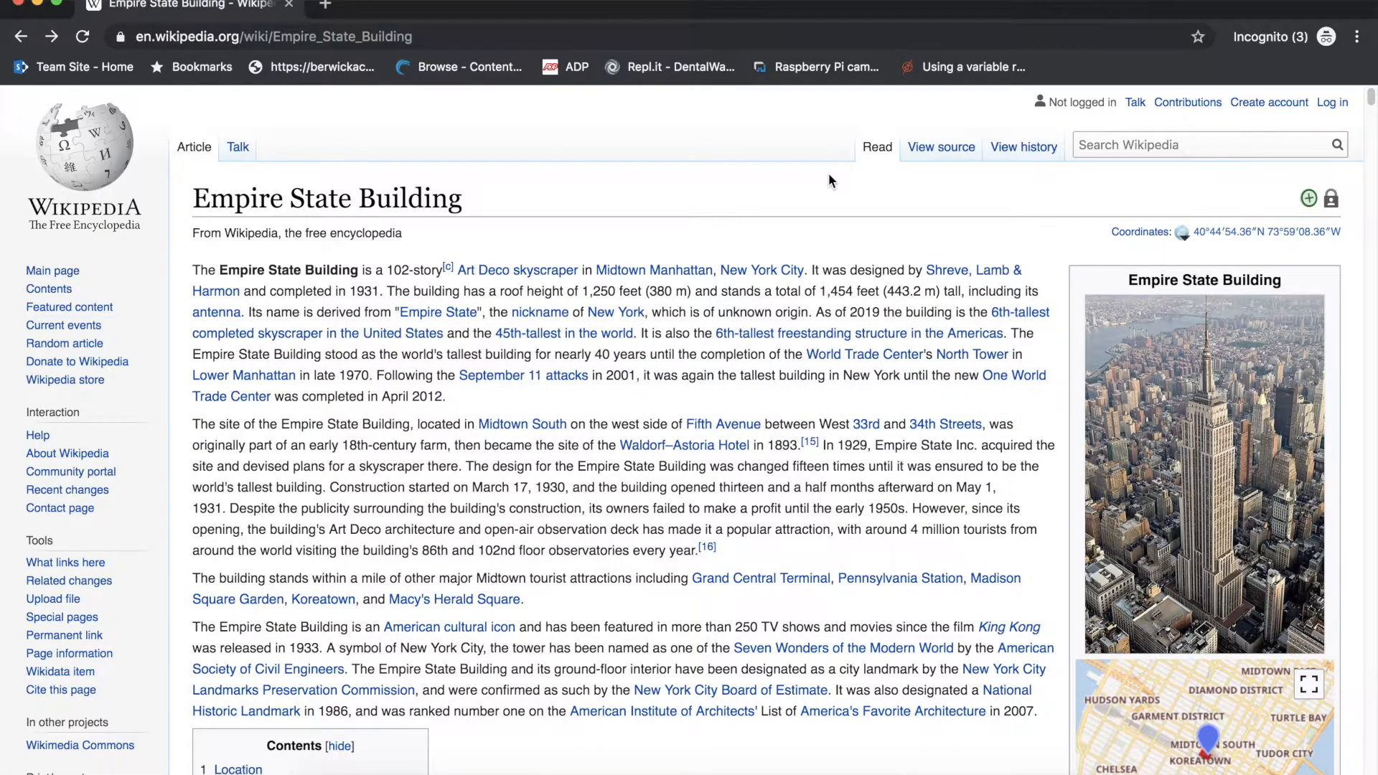
pyautogui.press('super+Tab')
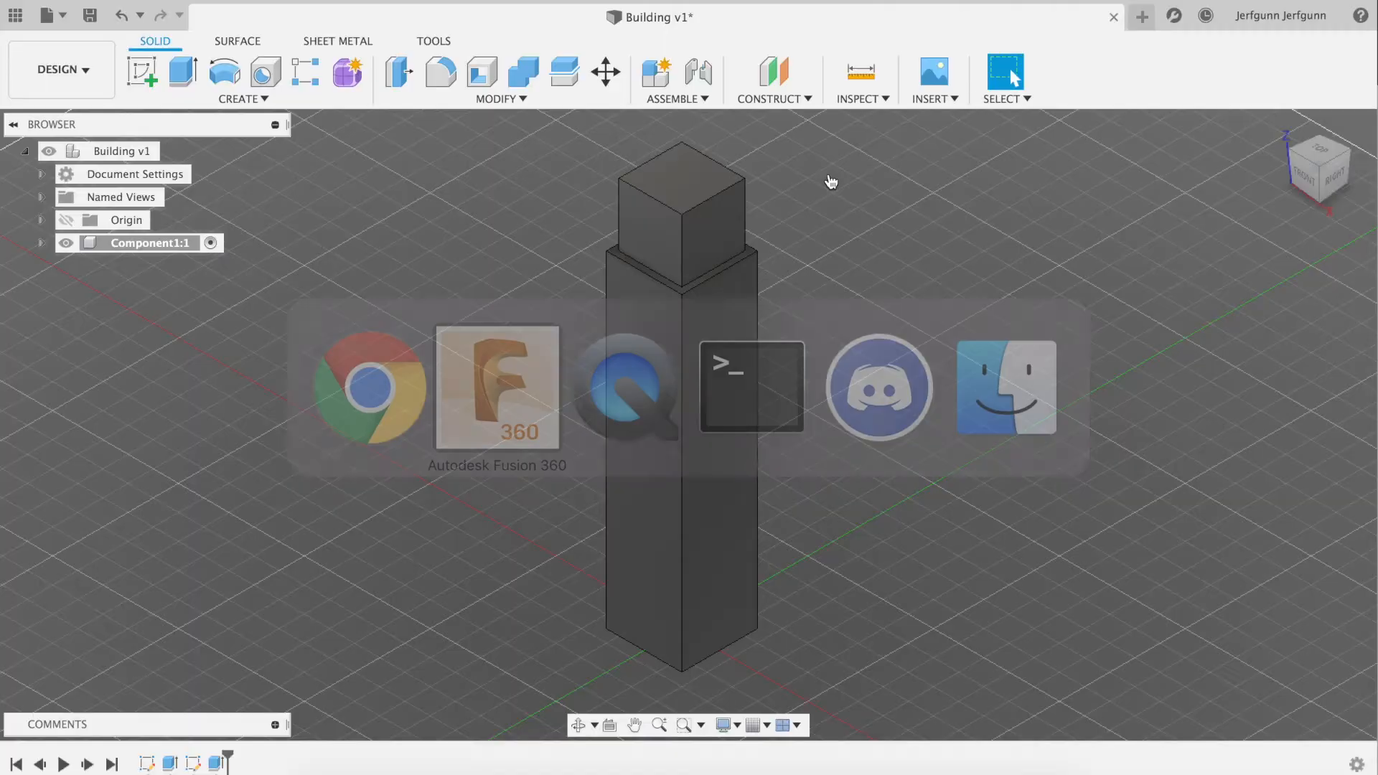
# Start a new sketch on the top face of the 25 mm upper block
pyautogui.click(255, 97)
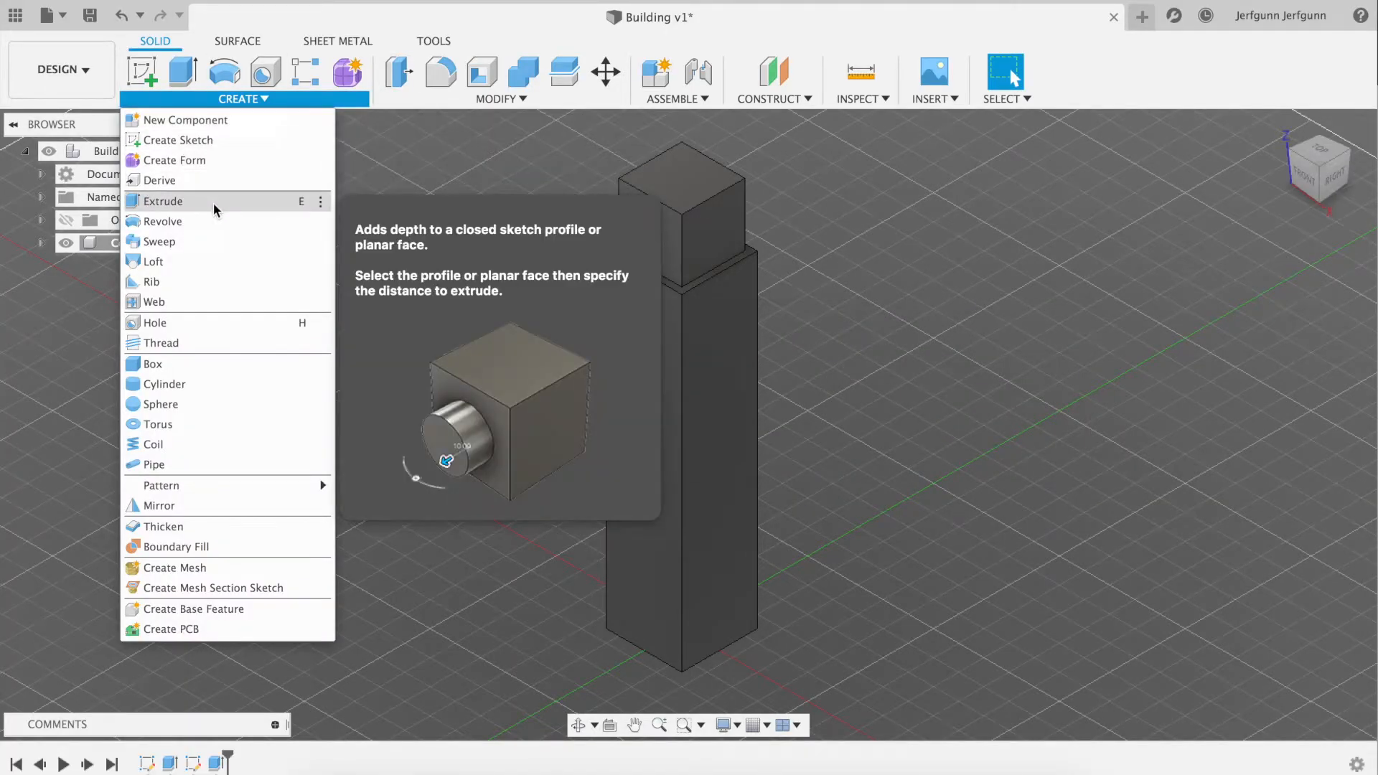
pyautogui.click(178, 140)
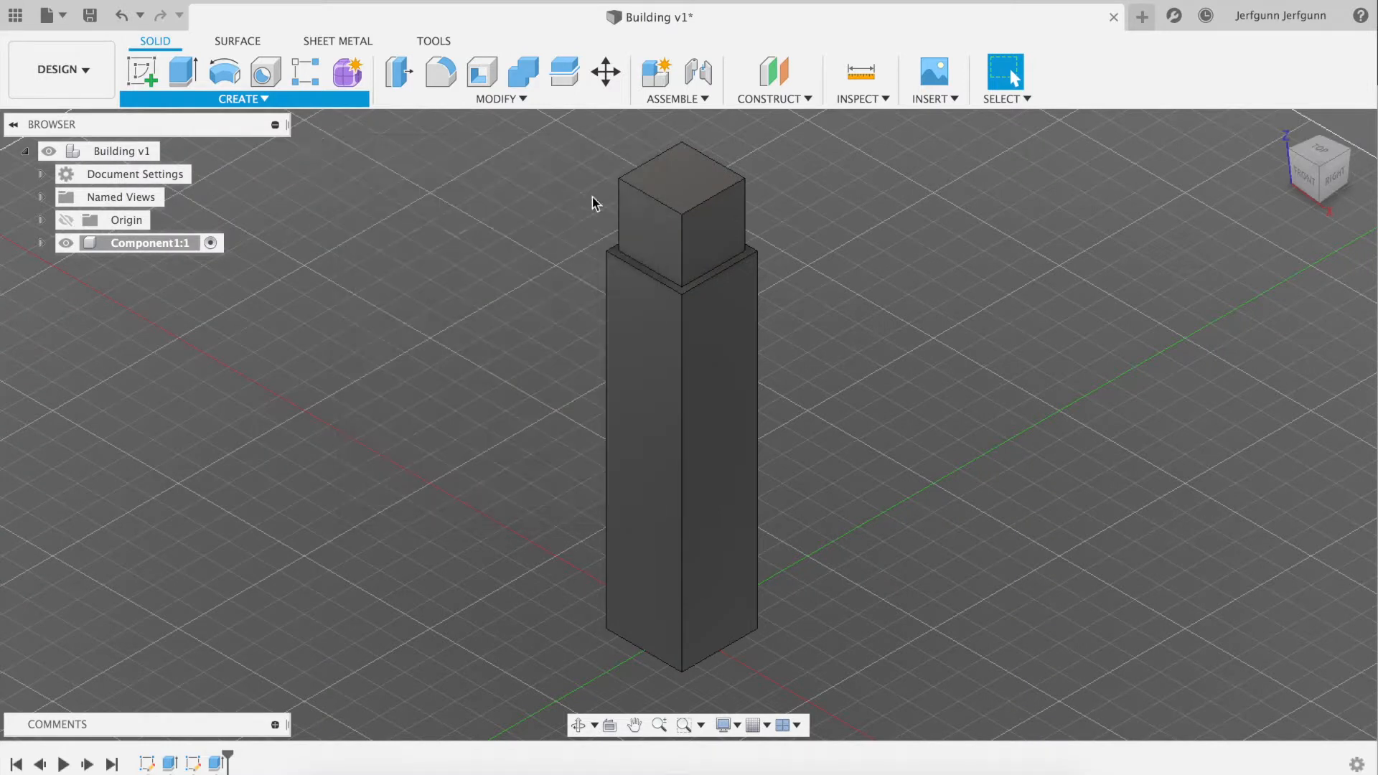
pyautogui.click(705, 185)
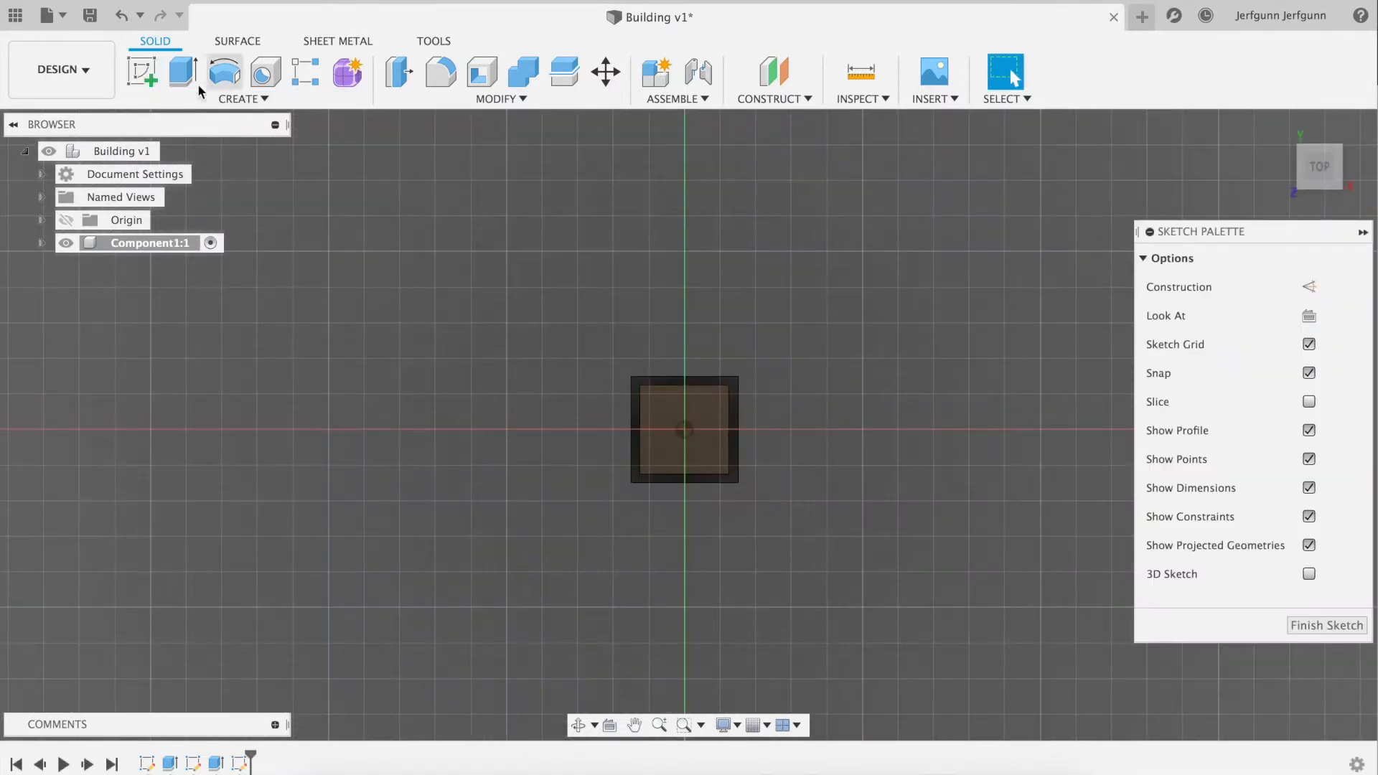
# Sketch a 20 mm by 20 mm center rectangle on the origin of the upper block's top face and finish the sketch
pyautogui.click(240, 99)
pyautogui.moveTo(196, 188)
pyautogui.moveTo(183, 140)
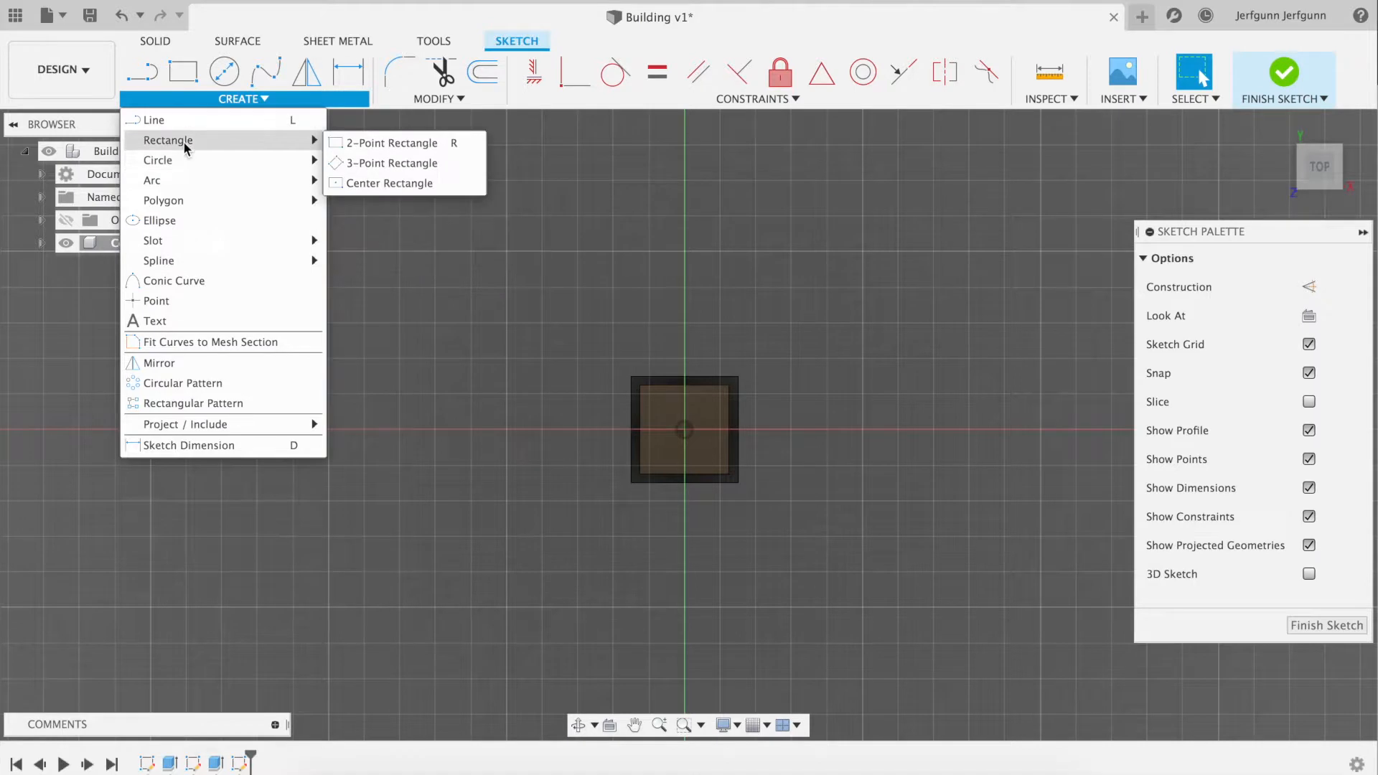
pyautogui.click(388, 181)
pyautogui.click(684, 429)
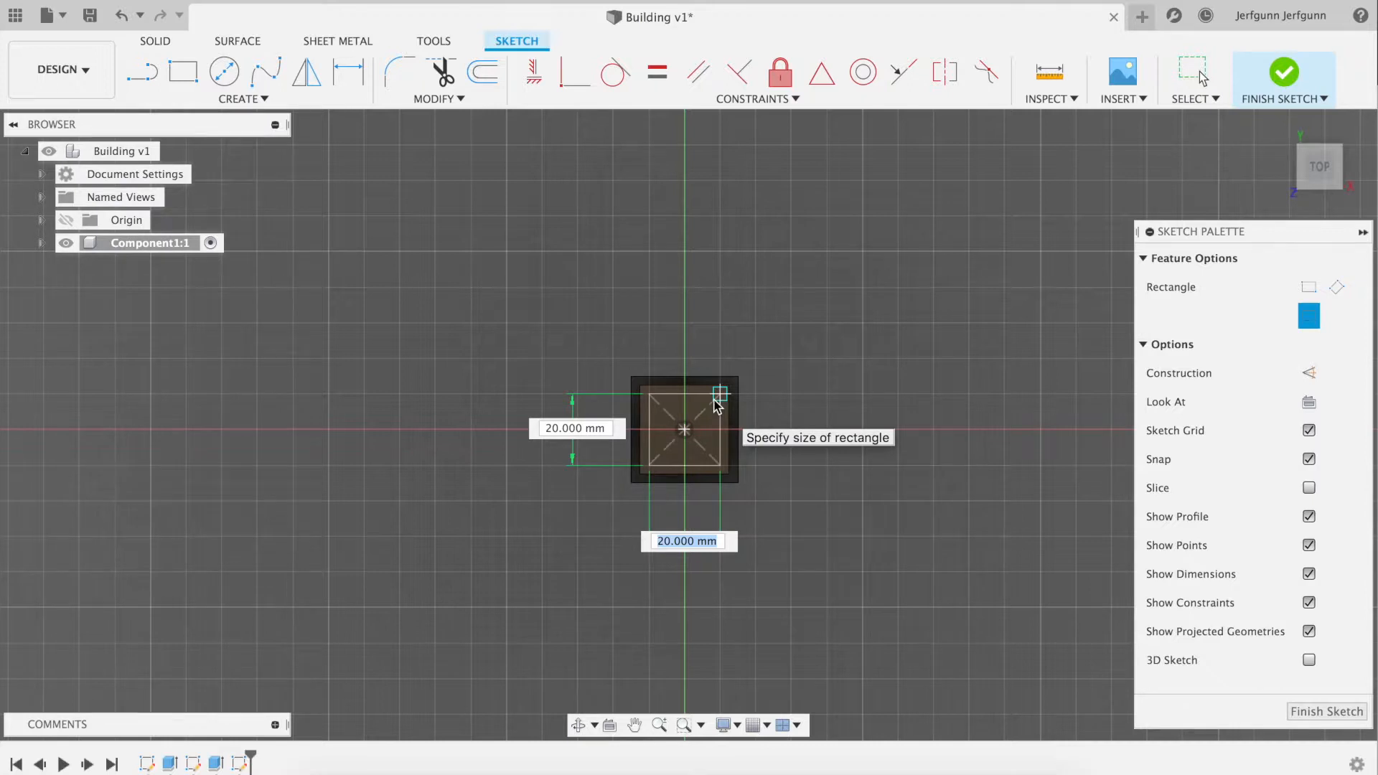
pyautogui.click(715, 400)
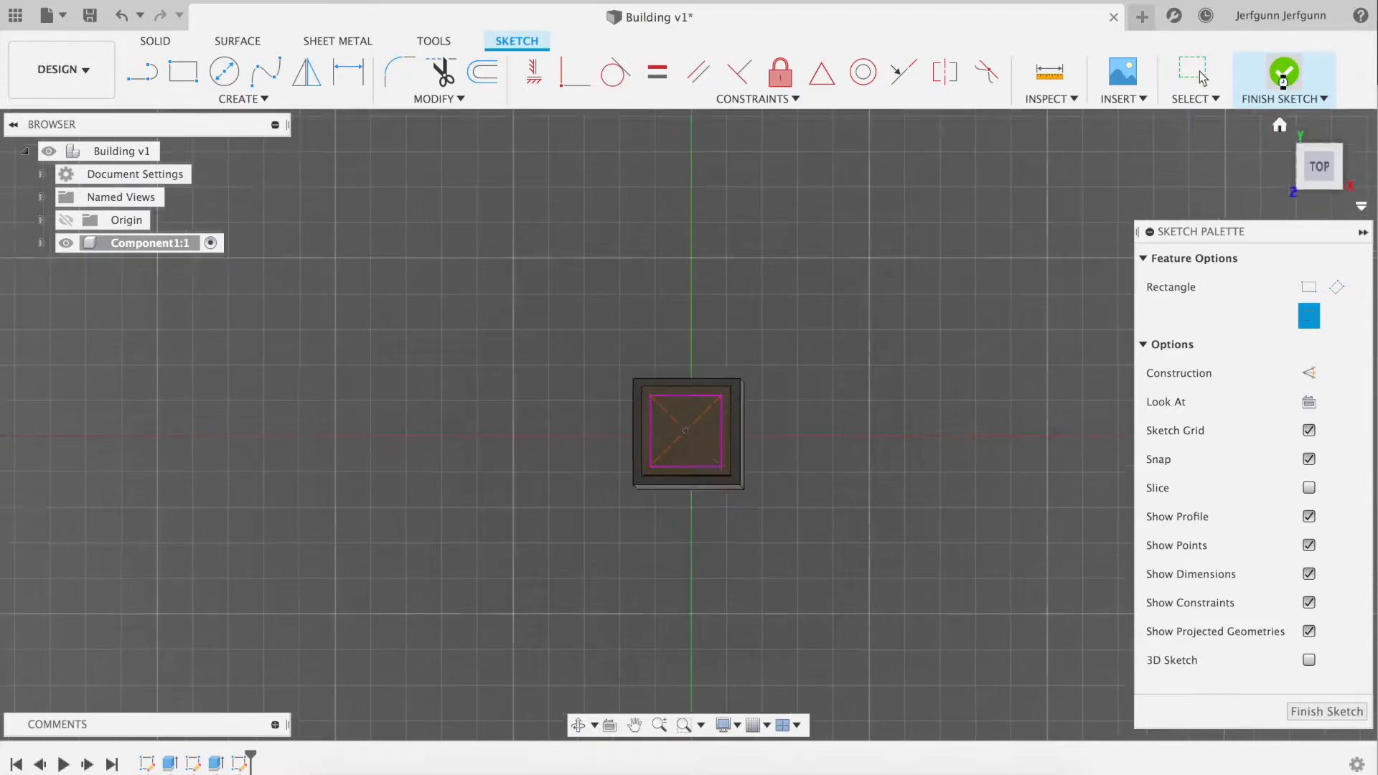
pyautogui.click(1283, 73)
# Extrude the 20 mm square profile upward 20 mm, joined to the tower
pyautogui.scroll(3, 906, 412)
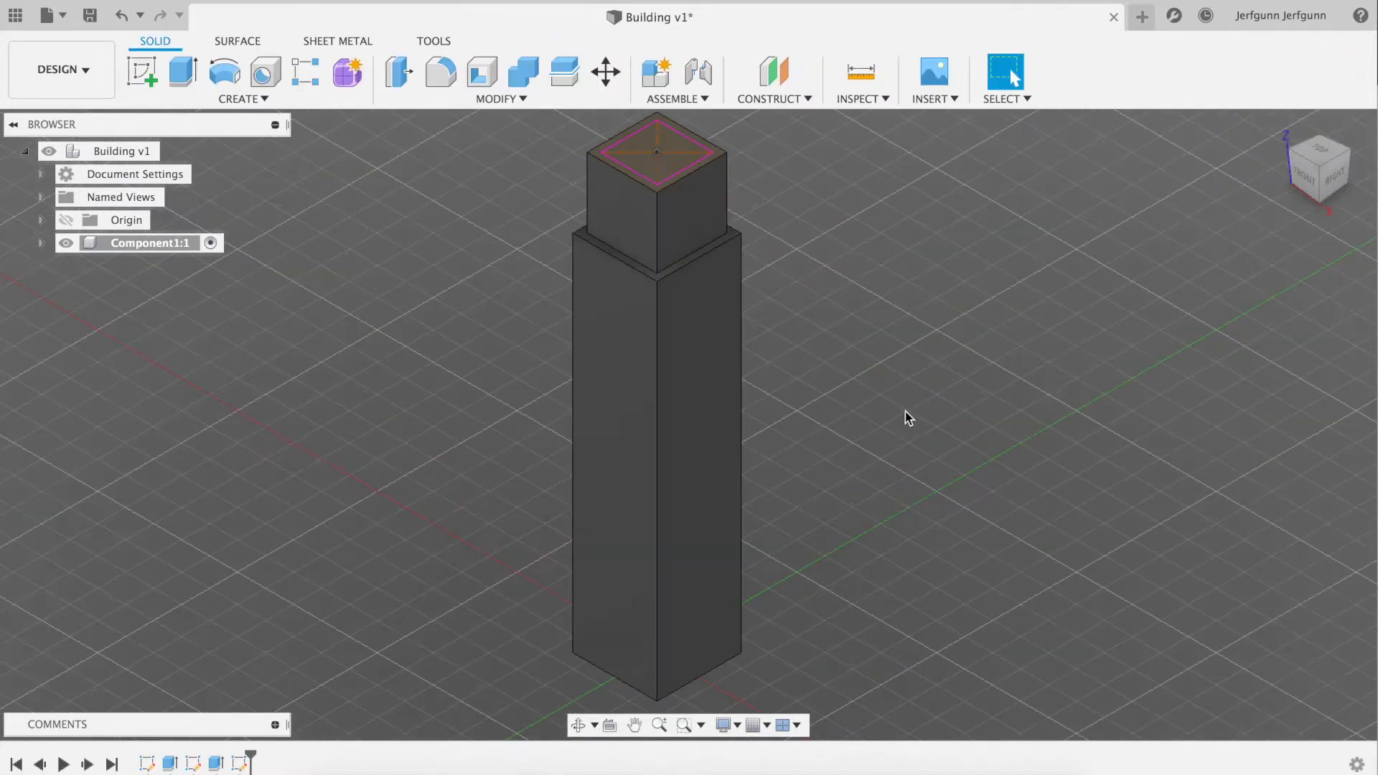
pyautogui.scroll(2, 850, 371)
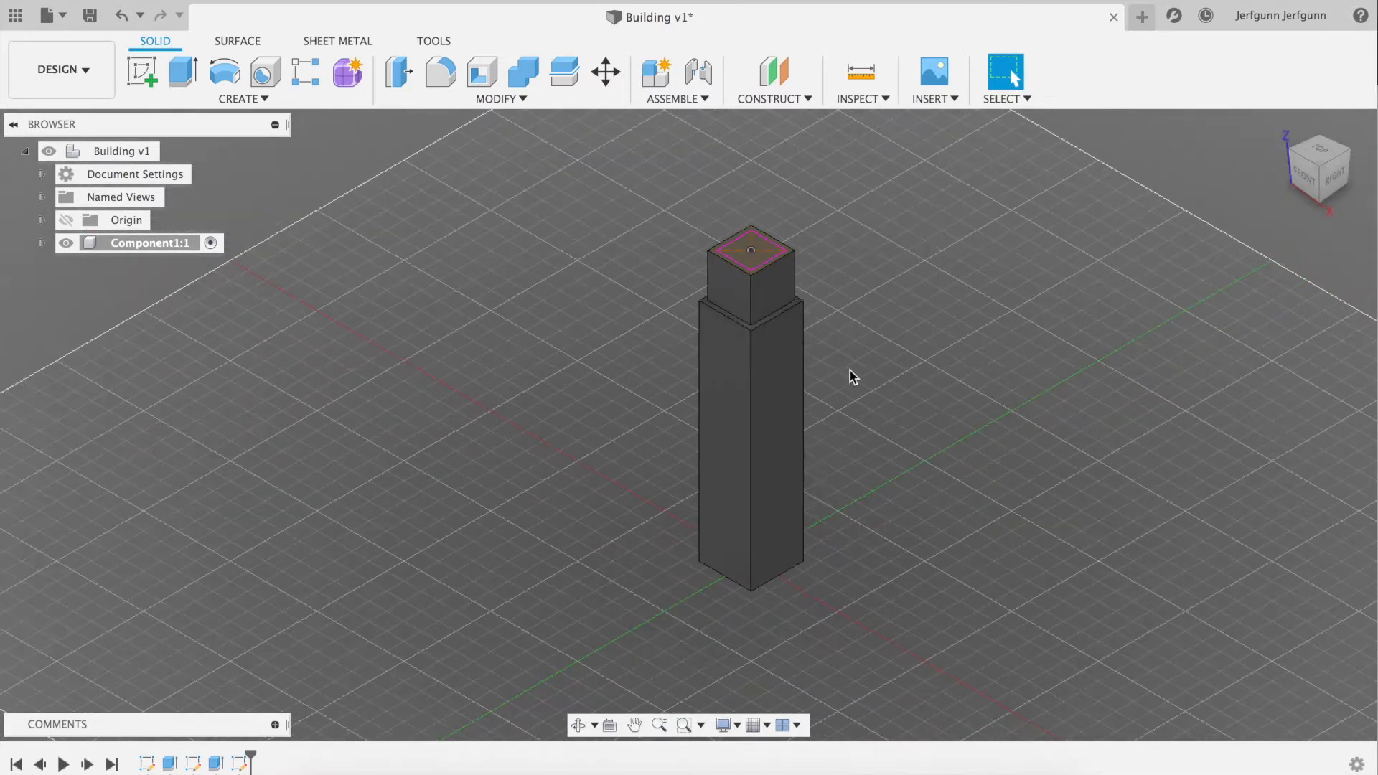
pyautogui.press('e')
pyautogui.click(752, 253)
pyautogui.moveTo(752, 233); pyautogui.dragTo(750, 194)
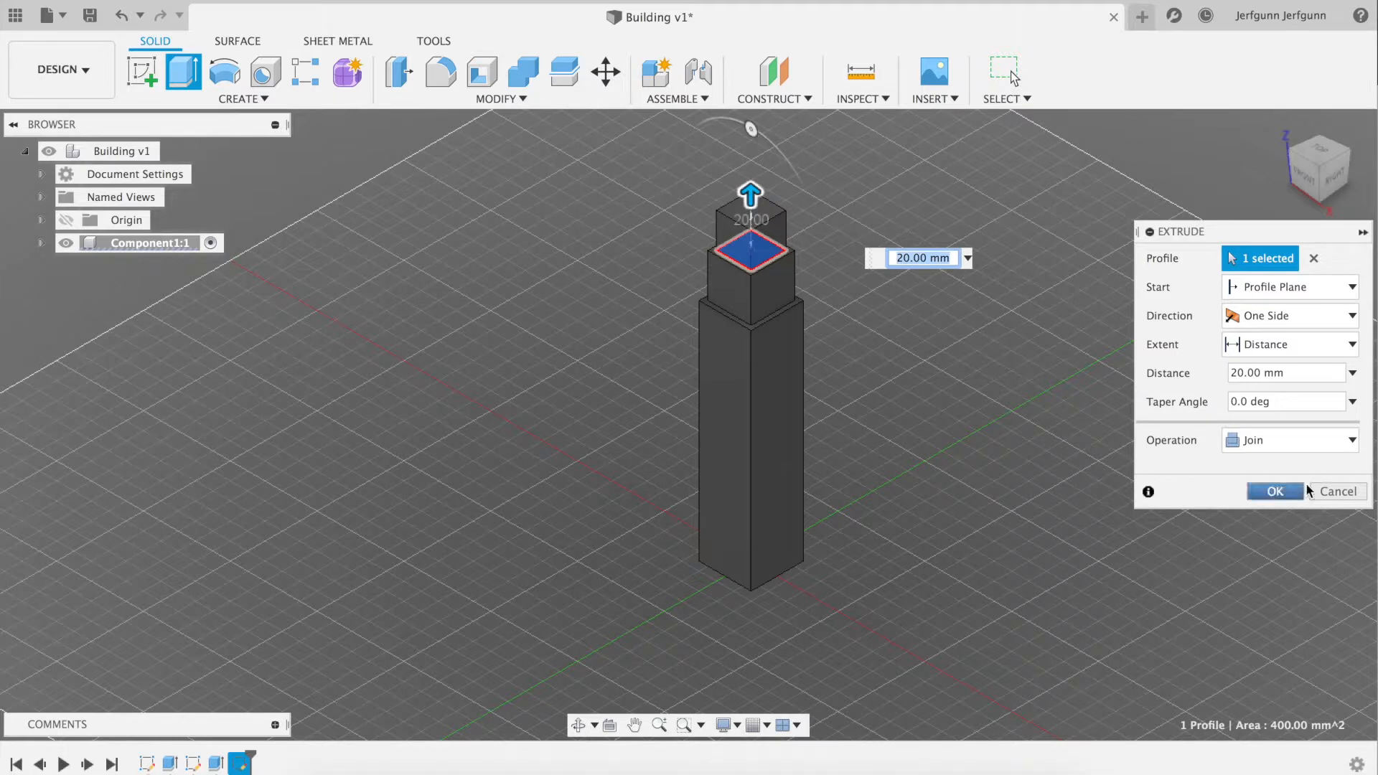
pyautogui.click(1275, 492)
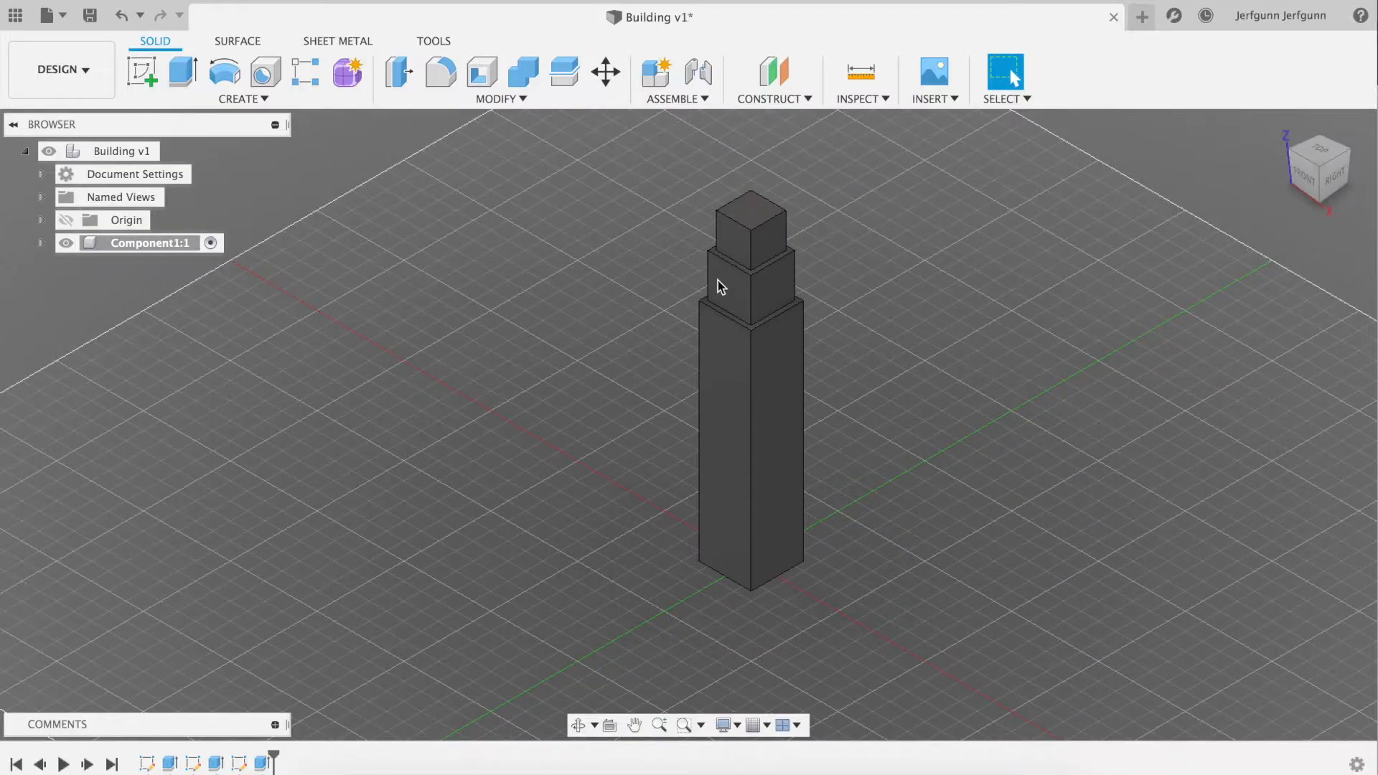
# Start a new sketch on the top face of the 20 mm block
pyautogui.click(228, 99)
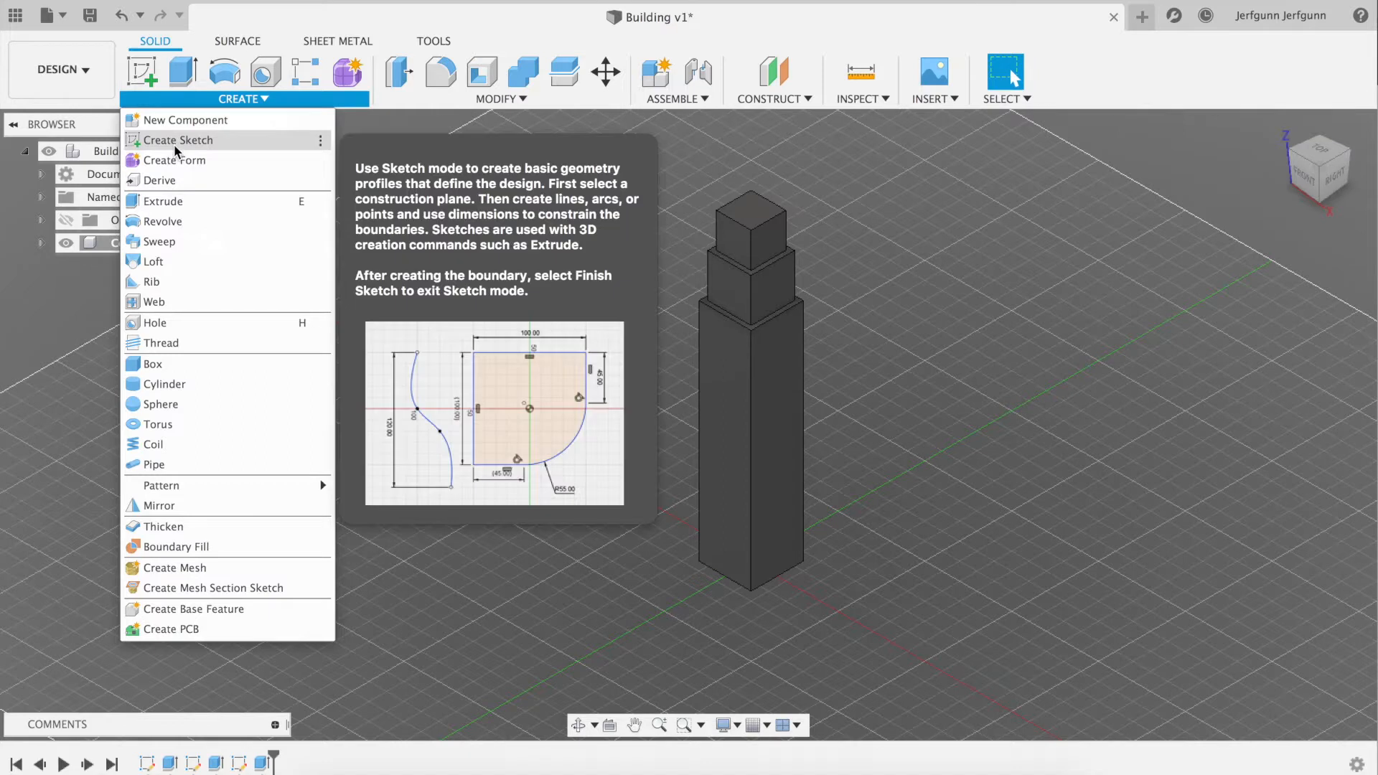
pyautogui.click(176, 141)
pyautogui.click(754, 215)
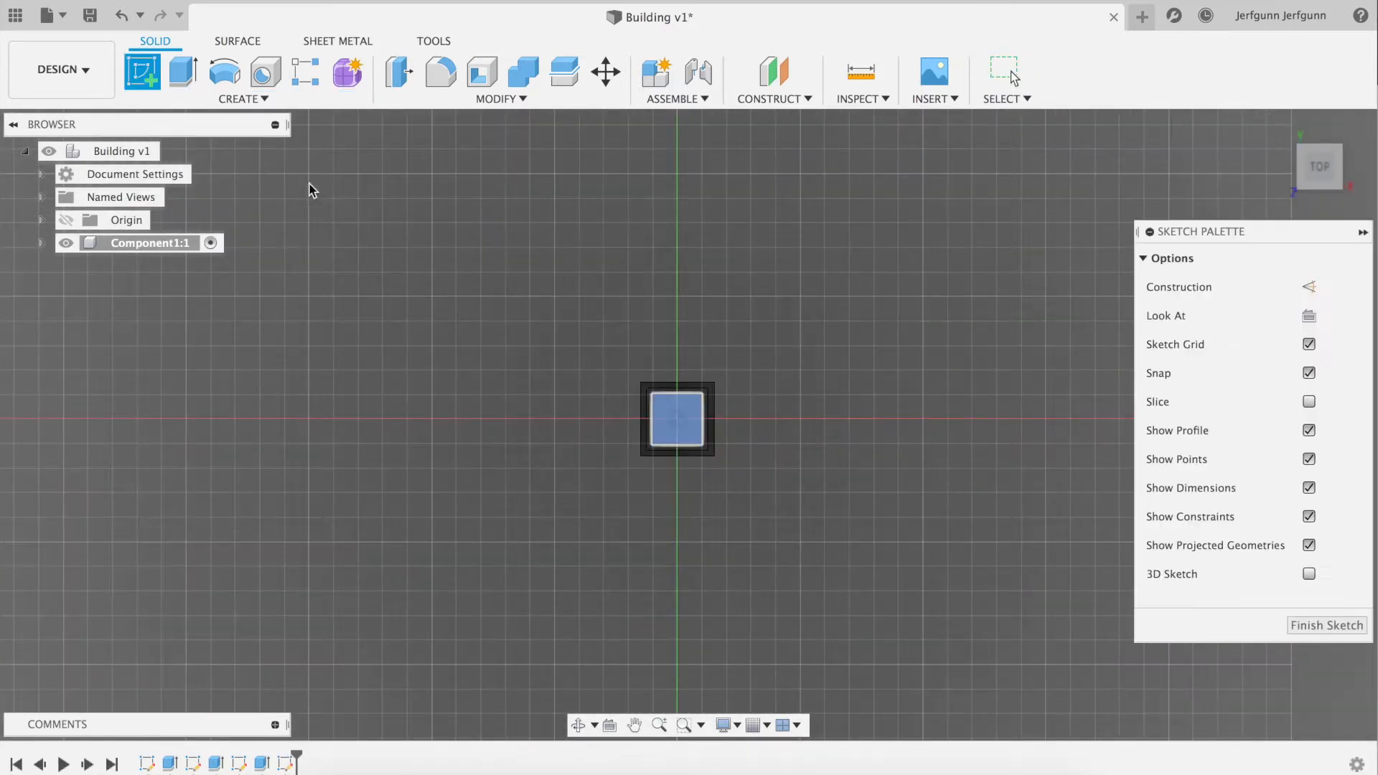
# Sketch a 15 mm square center rectangle on the origin of the 20 mm block's top face and finish the sketch
pyautogui.click(244, 98)
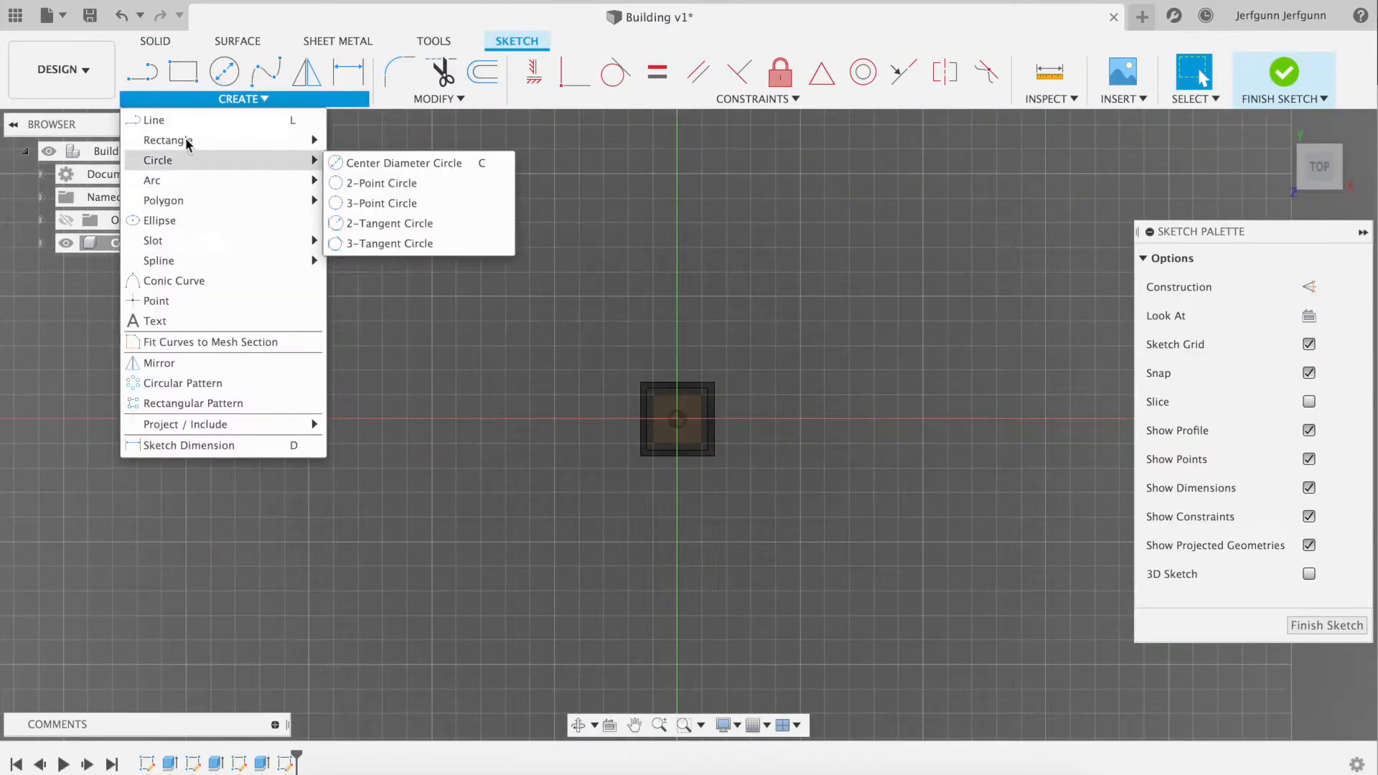
pyautogui.moveTo(188, 142)
pyautogui.click(394, 182)
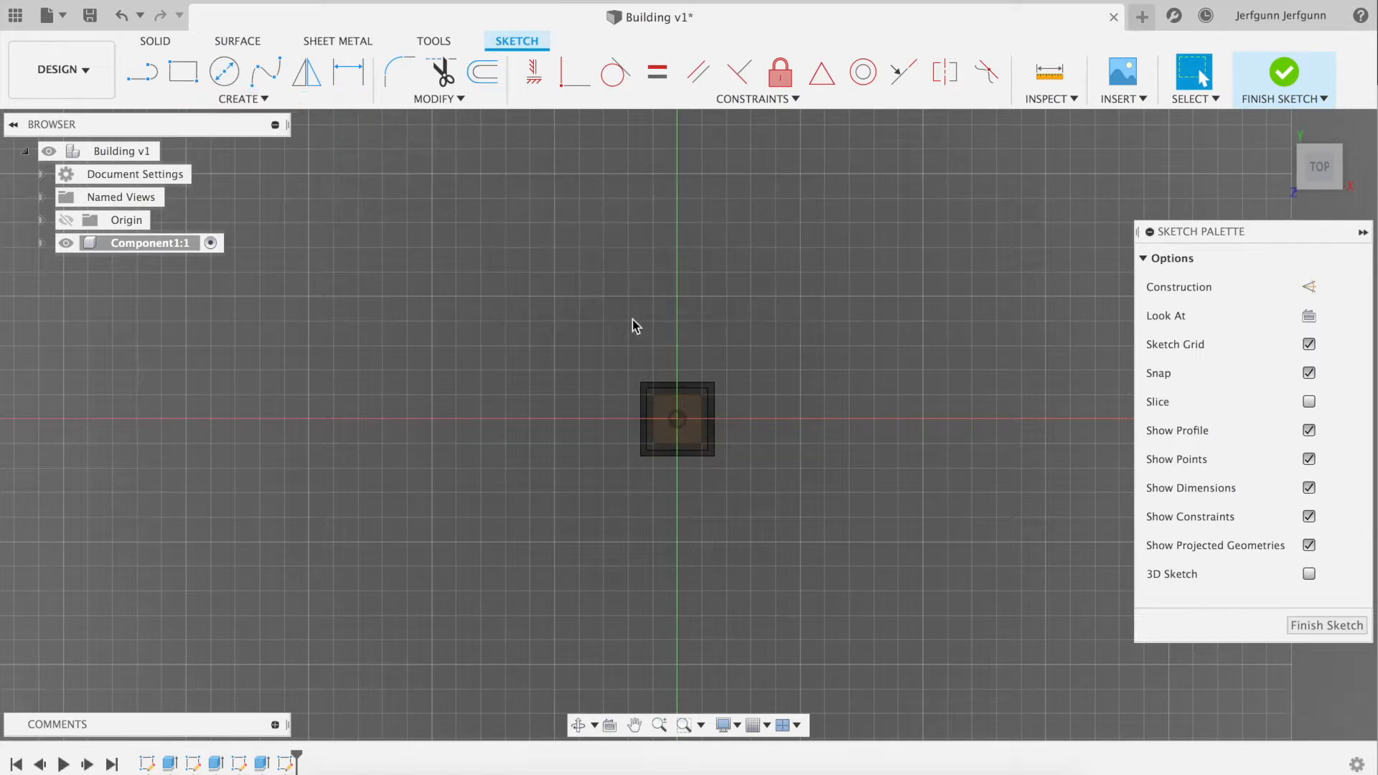
pyautogui.click(678, 417)
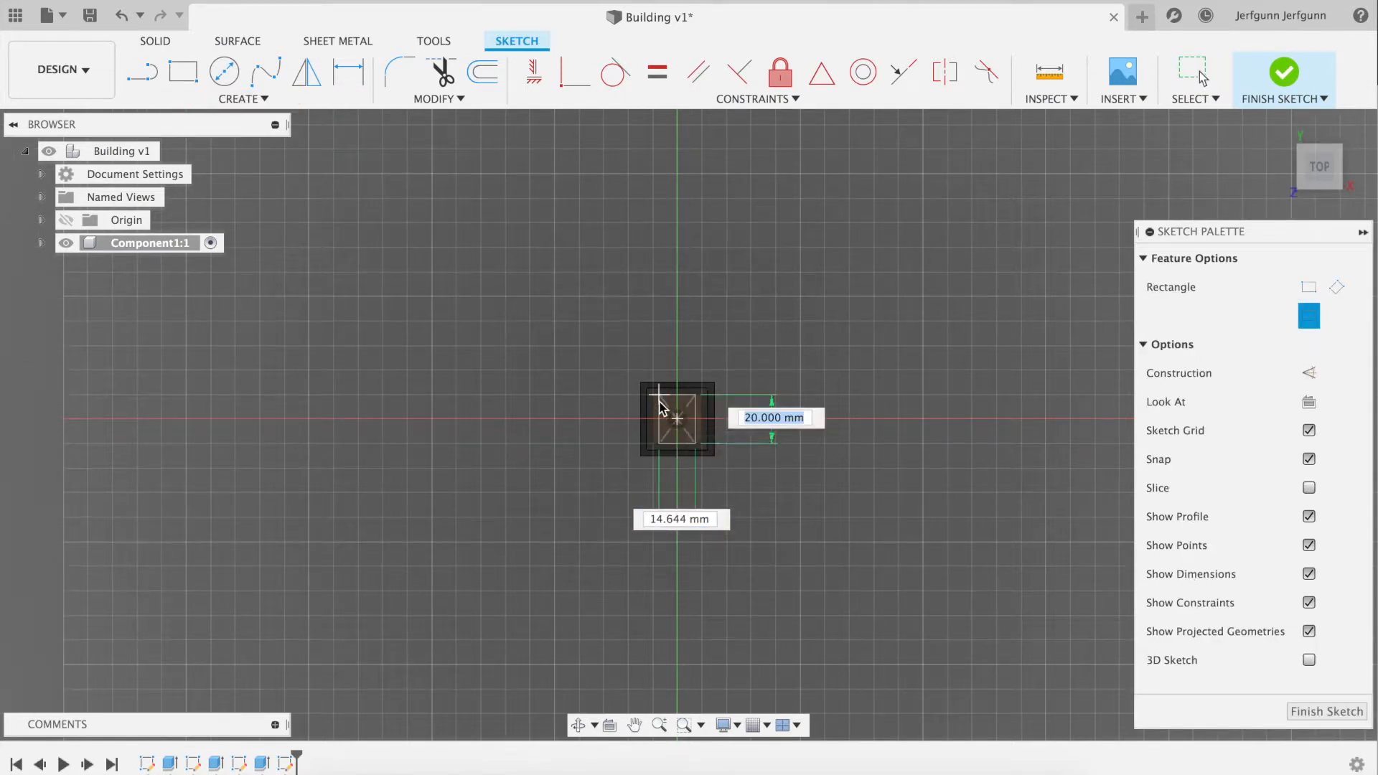
pyautogui.write('15')
pyautogui.press('Tab')
pyautogui.press('Tab')
pyautogui.press('Return')
pyautogui.click(1284, 72)
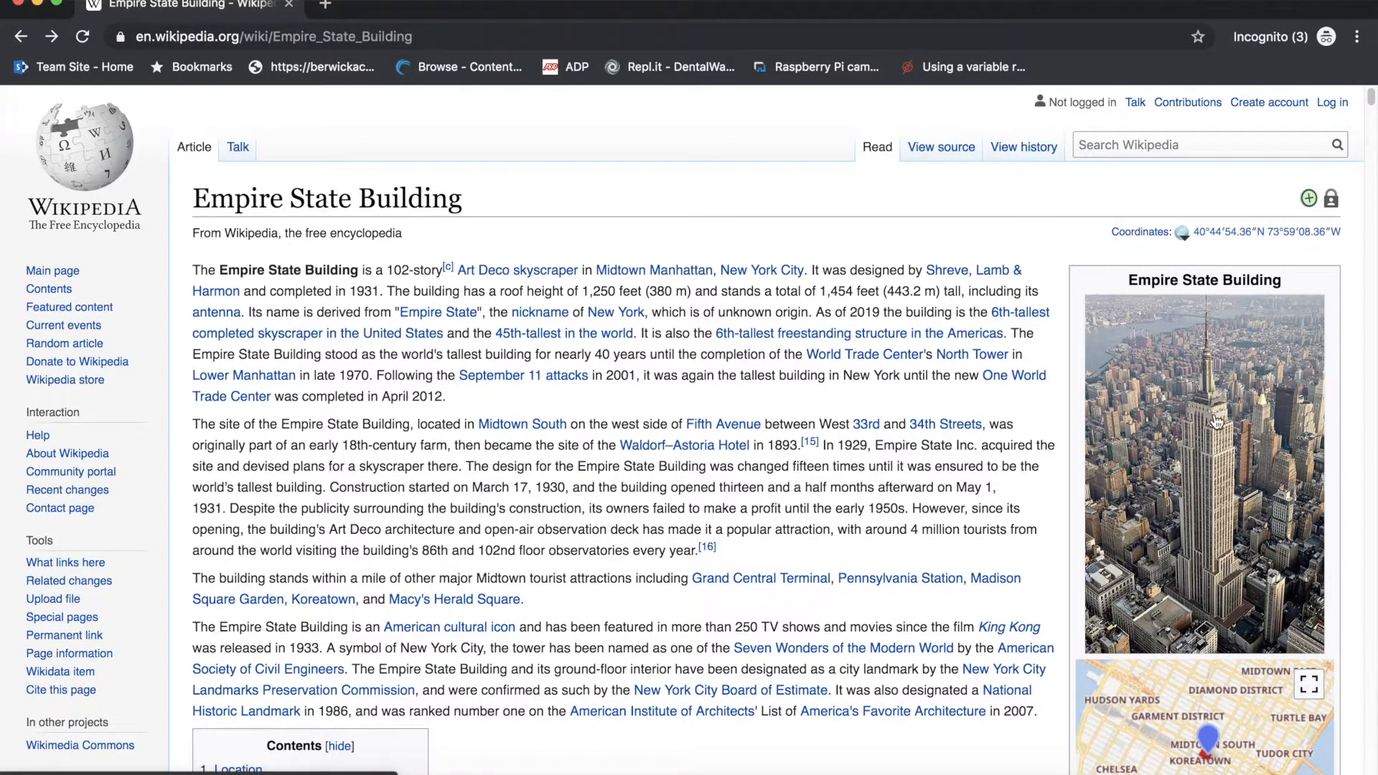
# Switch to Fusion 360 and extrude the 15 mm square profile upward 5 mm, joined to the tower
pyautogui.press('super+Tab')
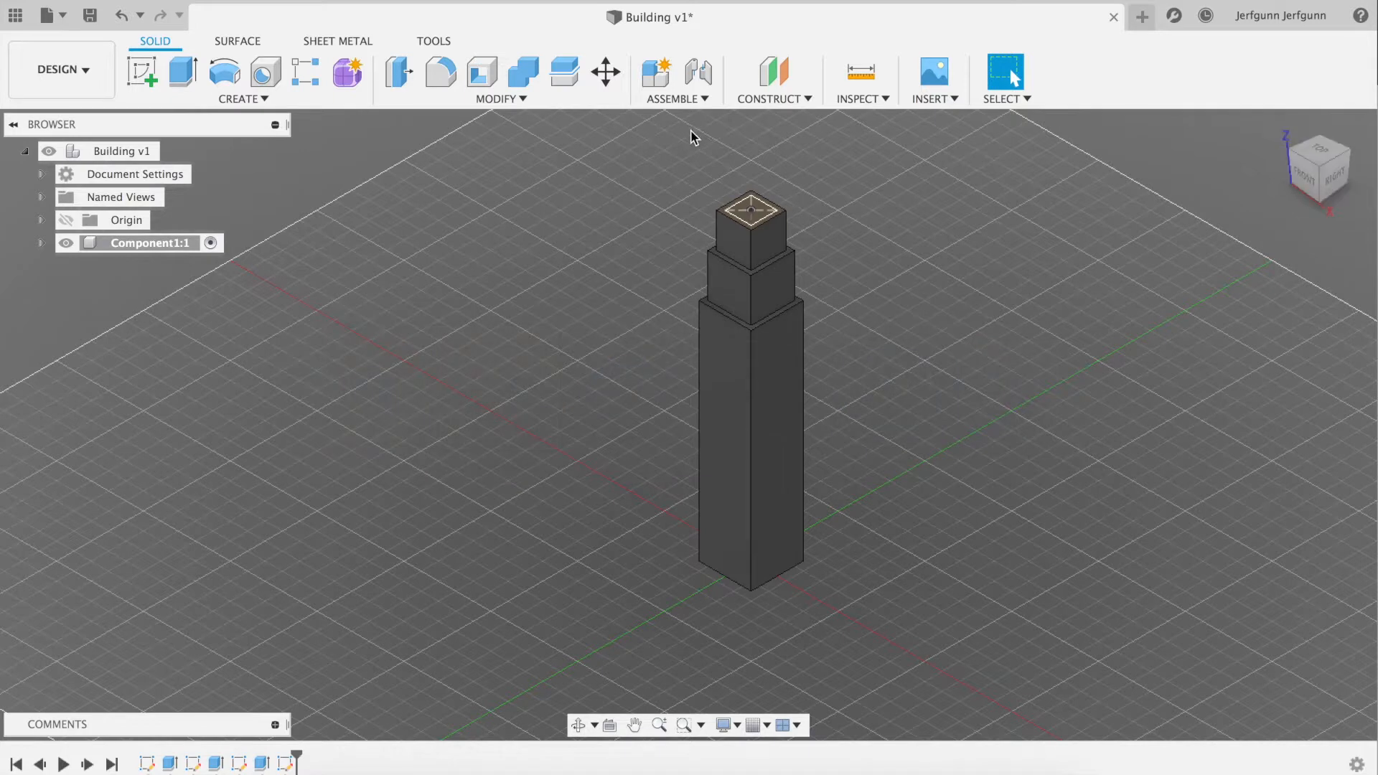
pyautogui.press('e')
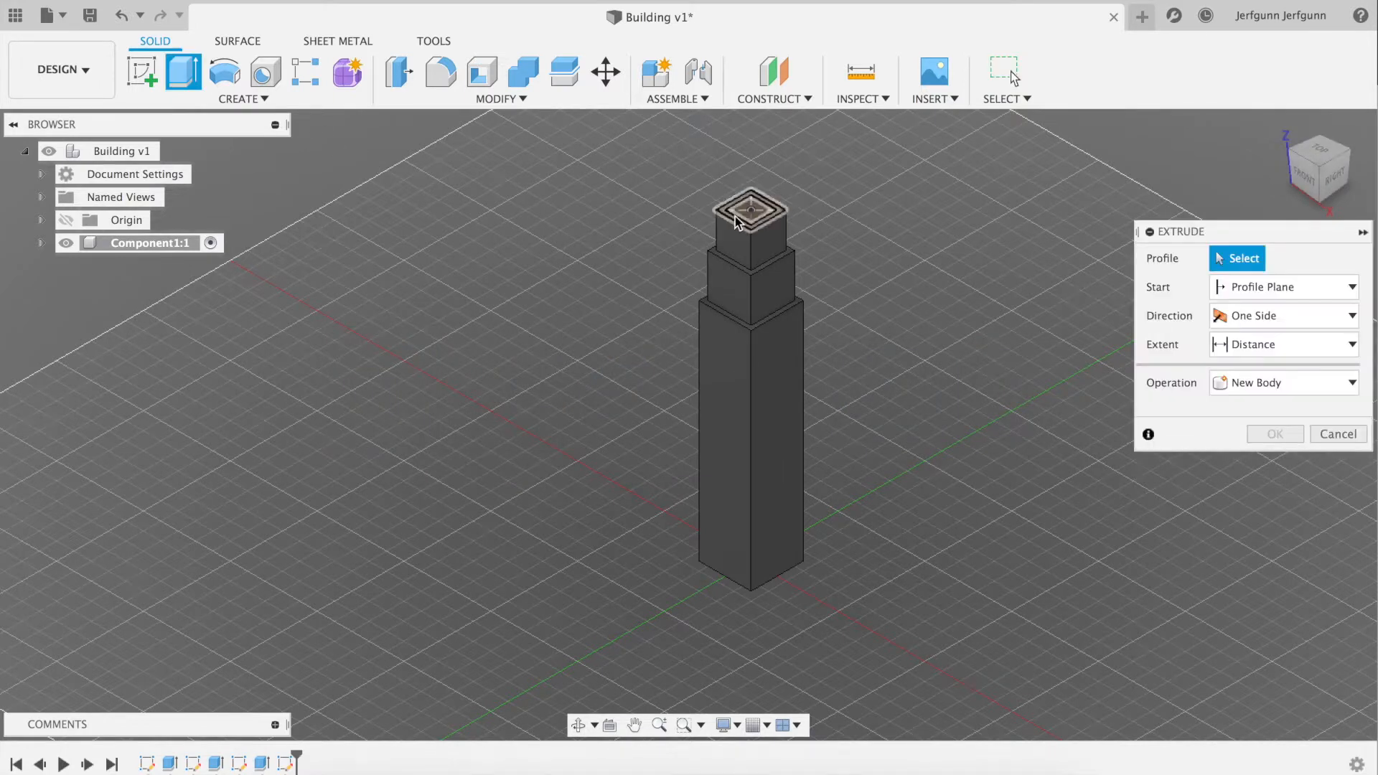
pyautogui.click(751, 212)
pyautogui.moveTo(751, 196); pyautogui.dragTo(751, 178)
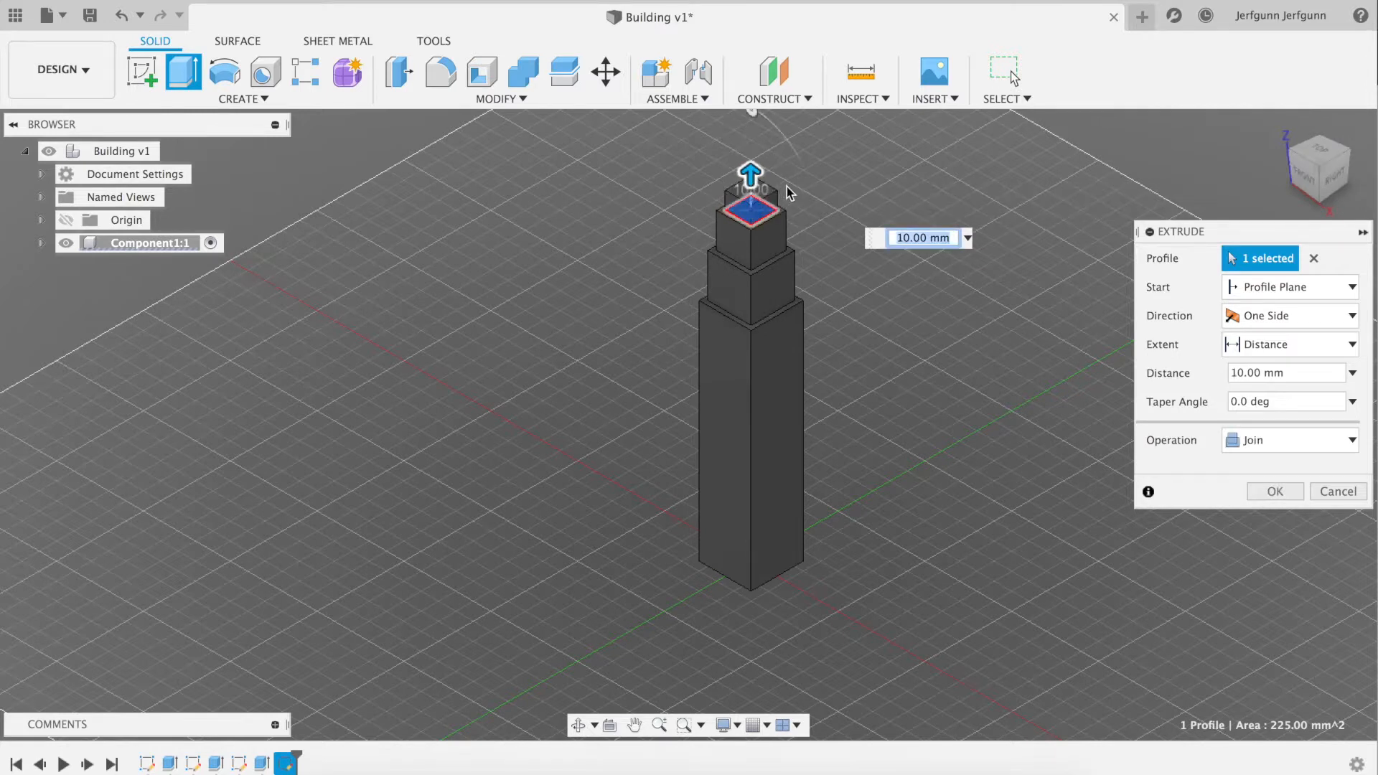
pyautogui.write('5')
pyautogui.press('Return')
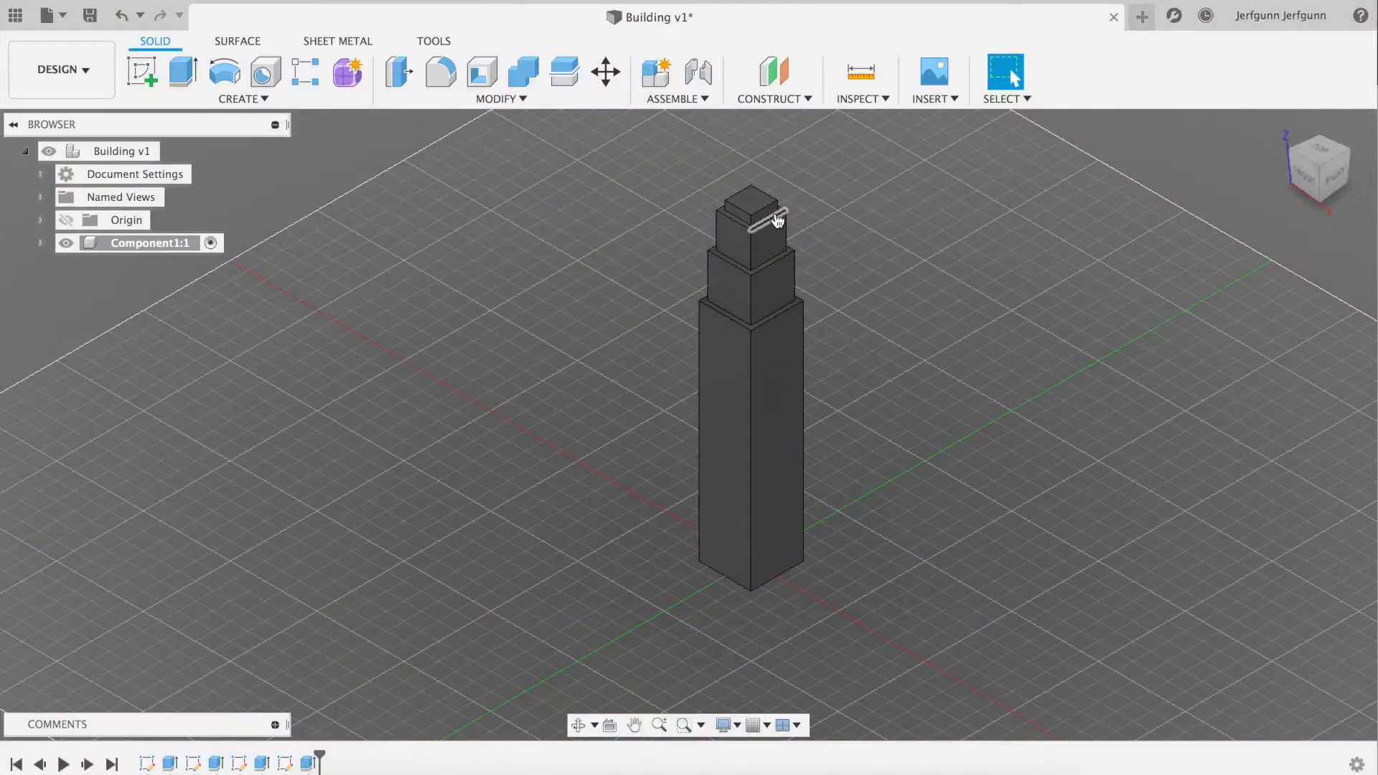
# Check the tower's top in the Wikipedia photo and start a new sketch in Fusion 360 on the 15 mm block's top face
pyautogui.press('super+Tab')
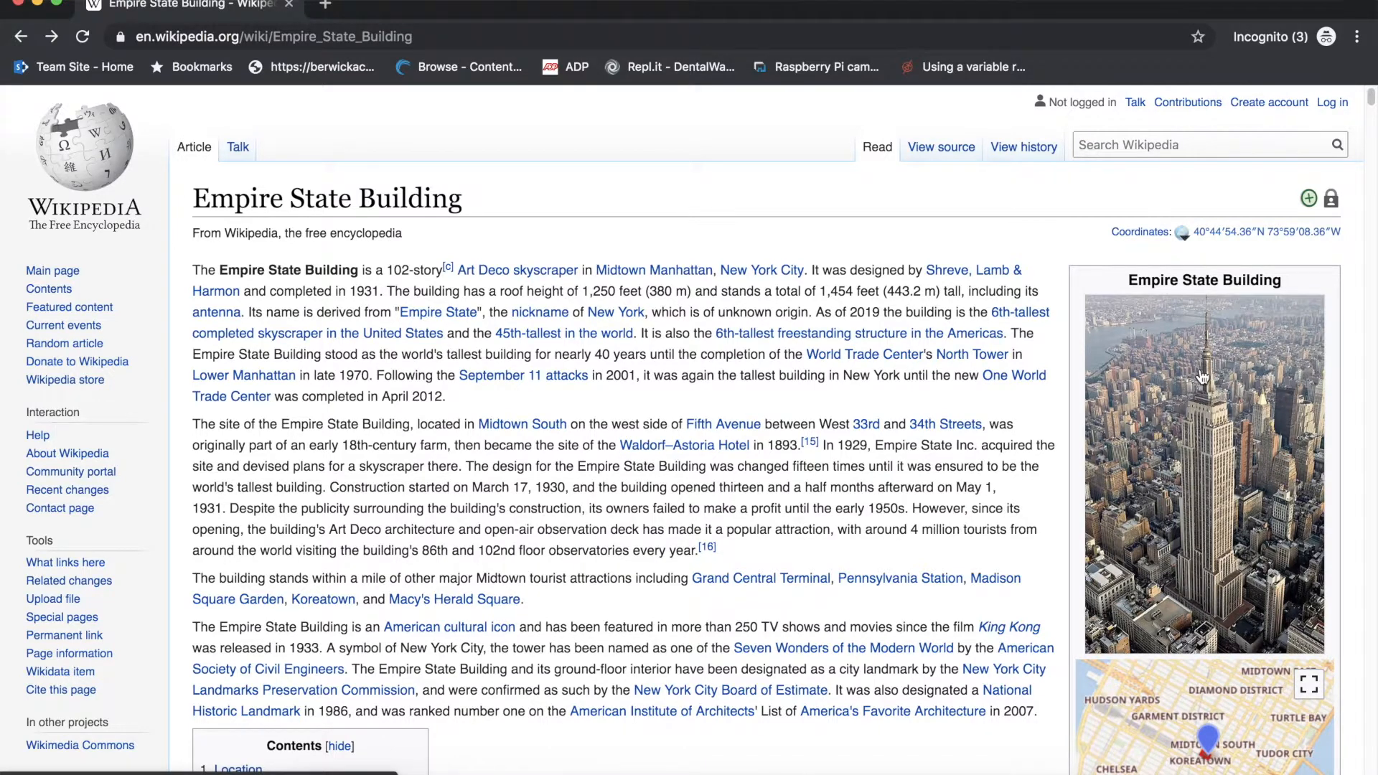
pyautogui.press('super+Tab')
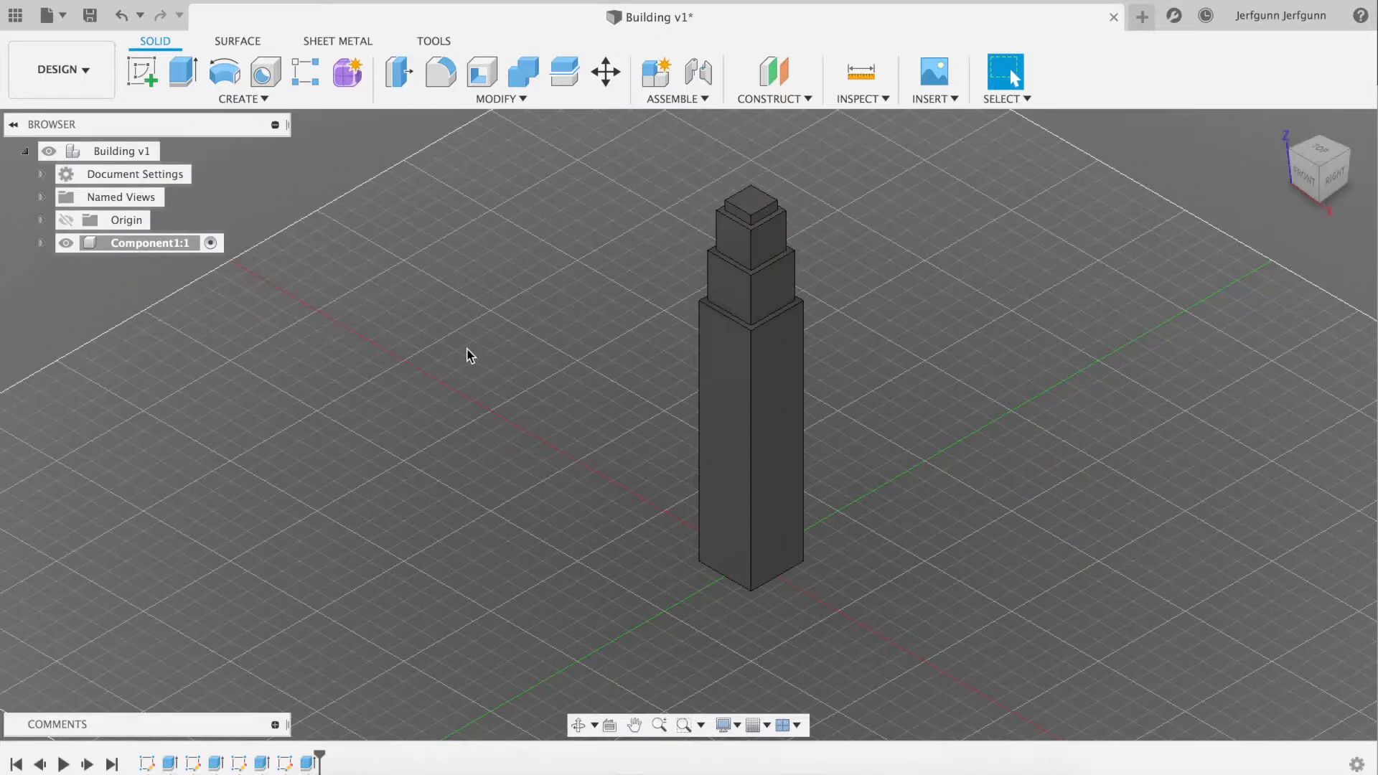
pyautogui.click(248, 98)
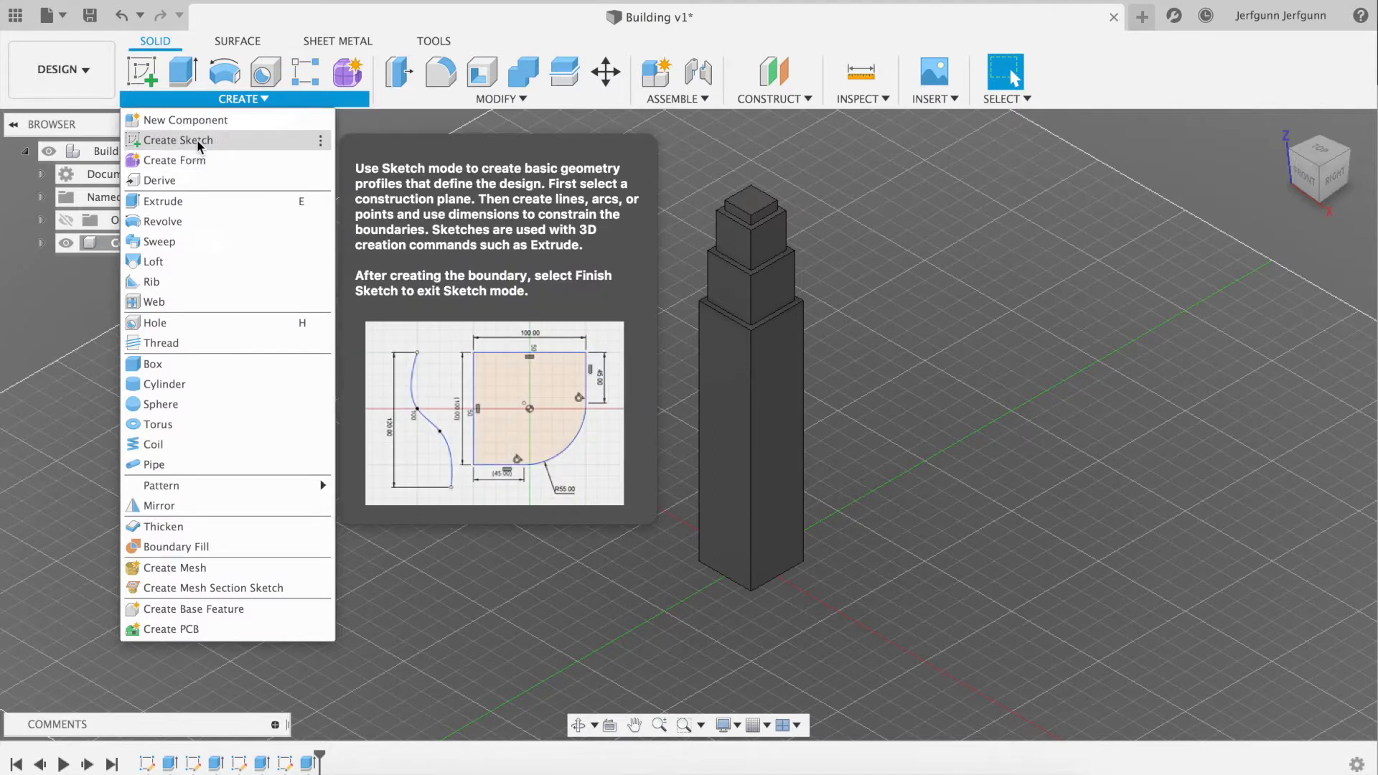
pyautogui.click(188, 140)
pyautogui.click(754, 209)
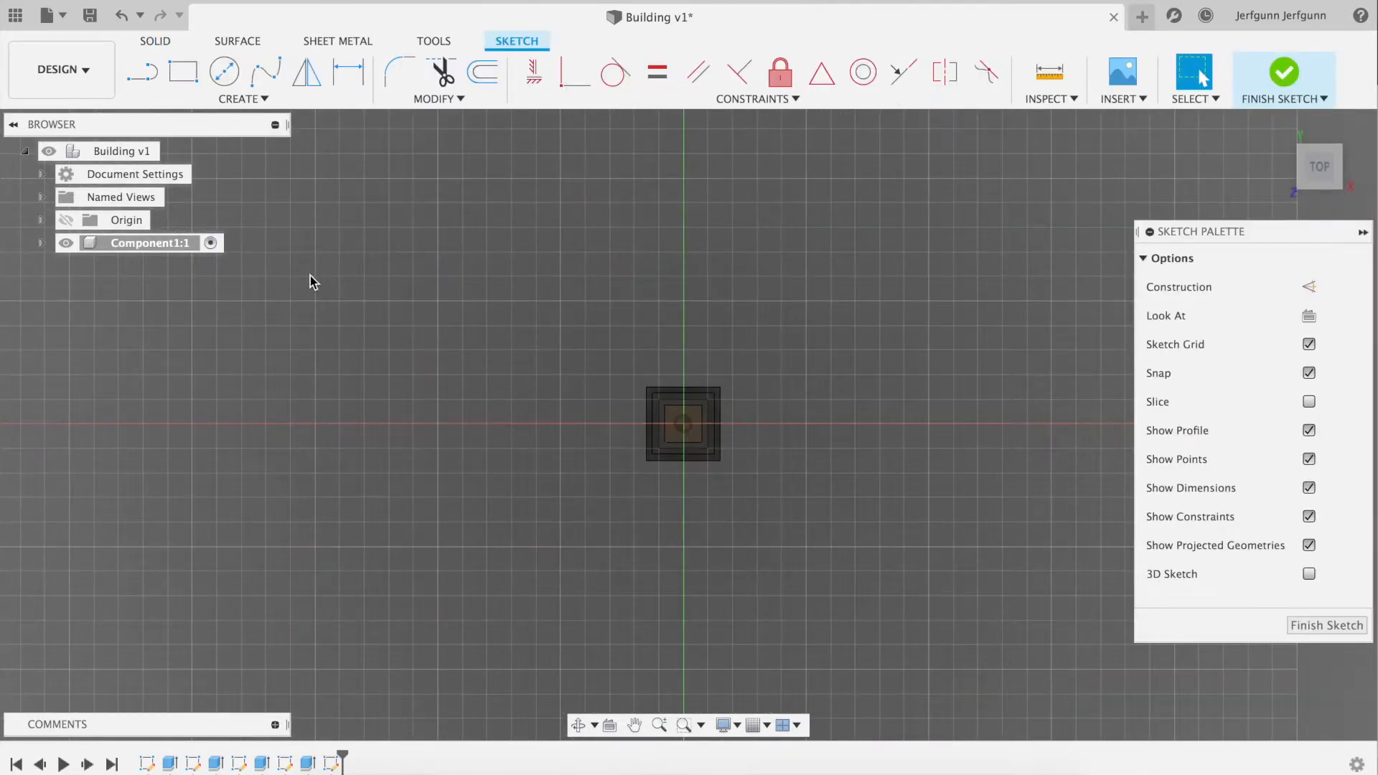
# Sketch a 5 mm center-diameter circle on the origin of the 15 mm block's top face and finish the sketch
pyautogui.press('super+Tab')
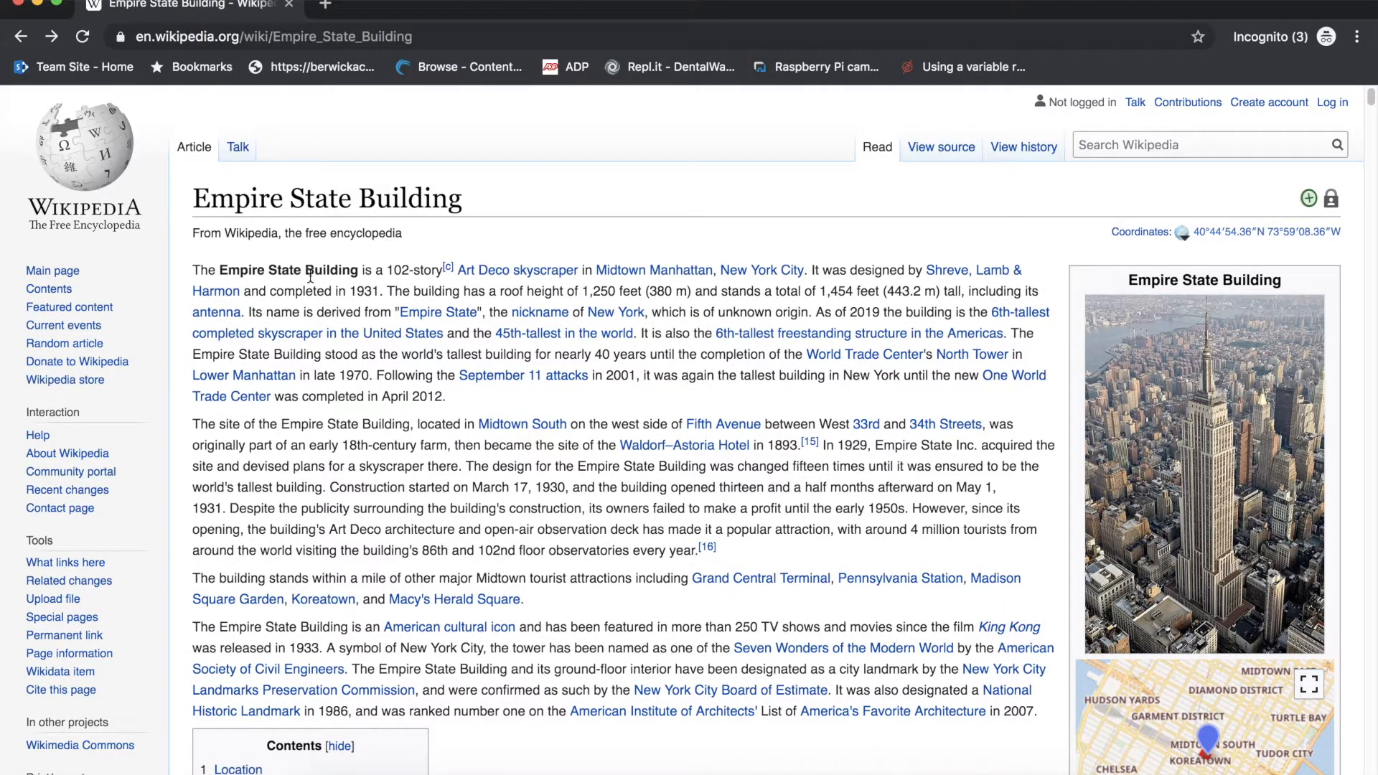
pyautogui.press('super+Tab')
pyautogui.click(255, 103)
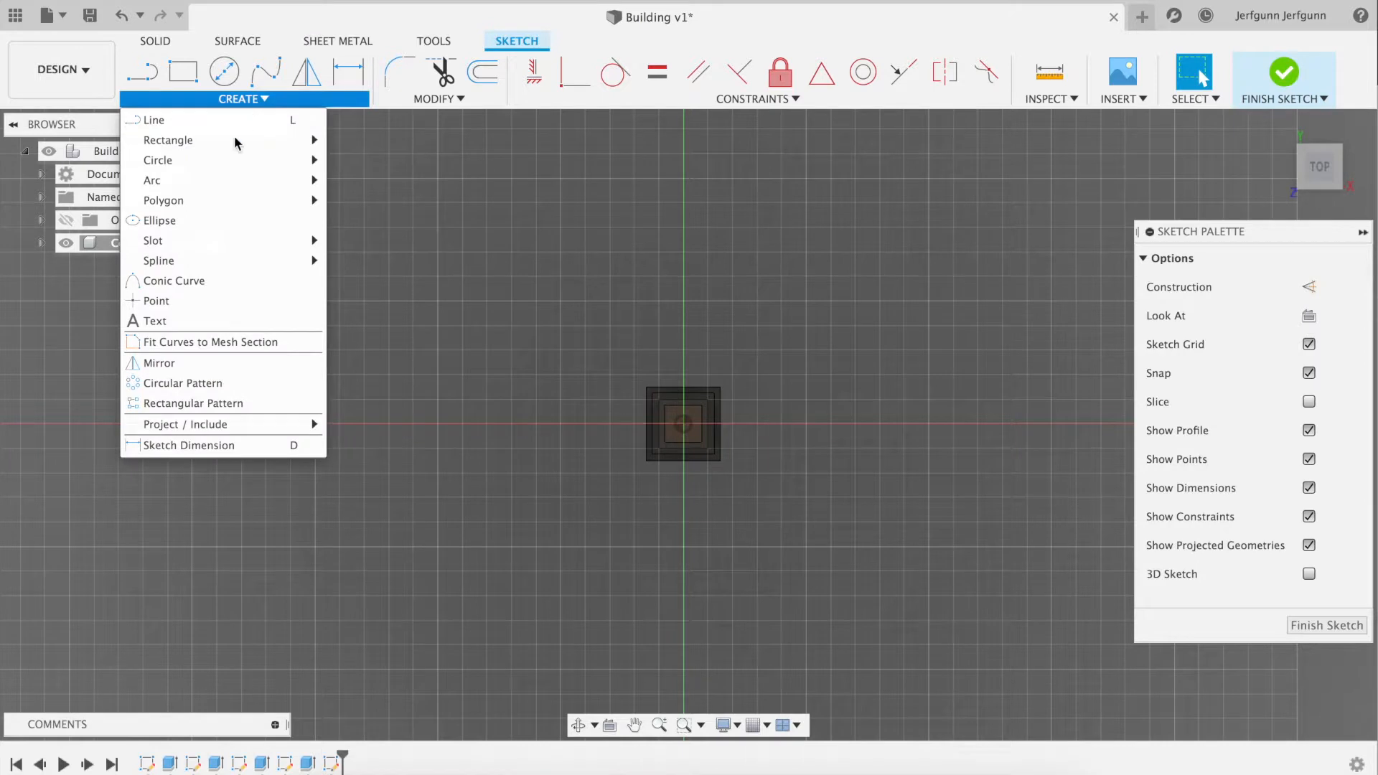
pyautogui.moveTo(218, 167)
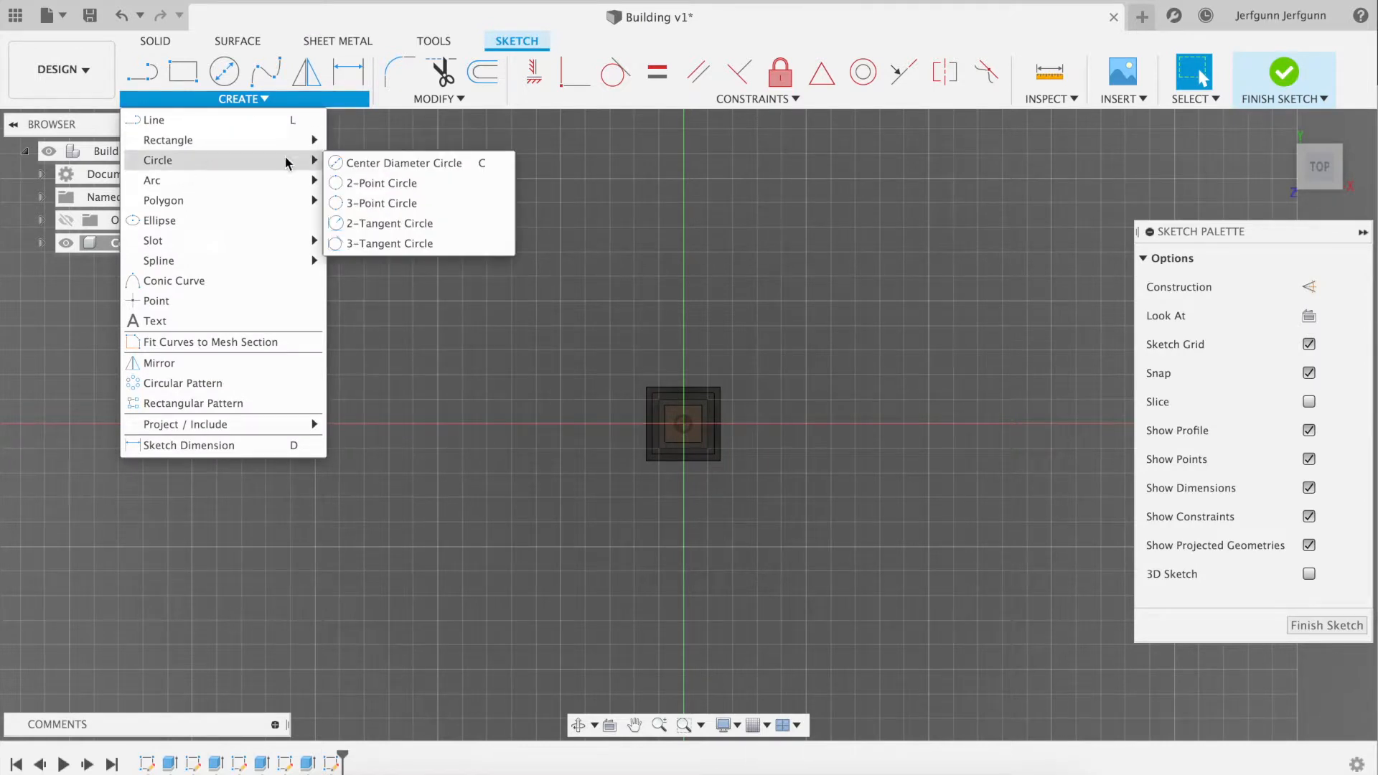
pyautogui.click(386, 163)
pyautogui.scroll(-1, 682, 427)
pyautogui.scroll(5, 682, 428)
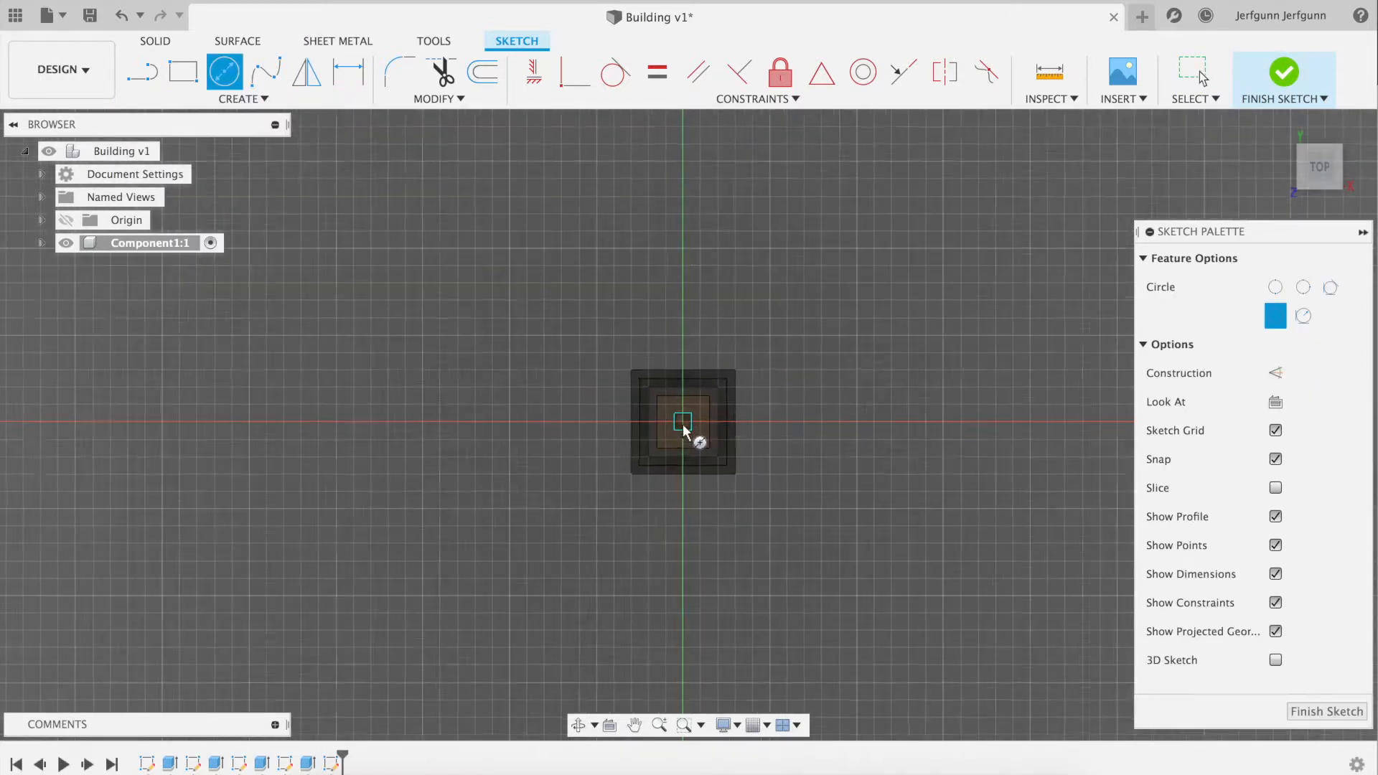
pyautogui.click(695, 404)
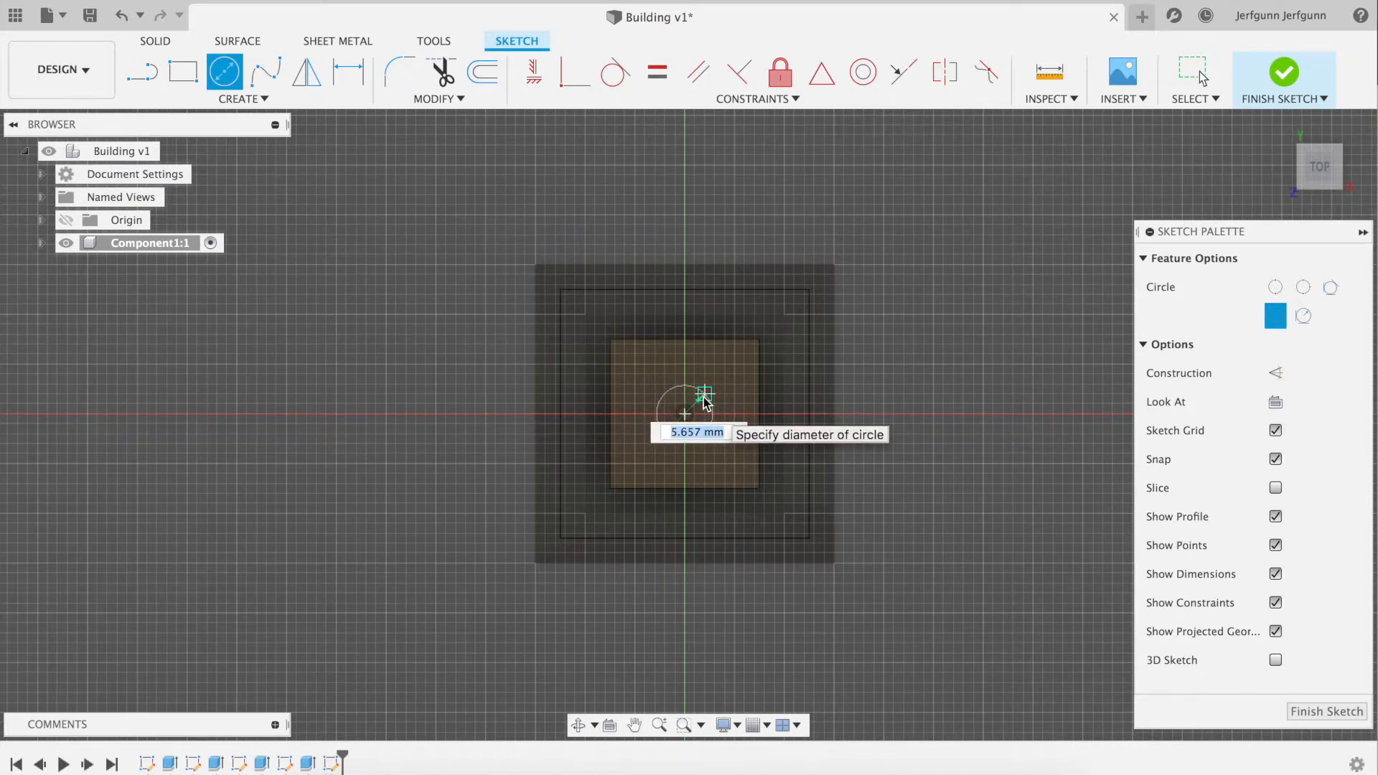
pyautogui.write('8')
pyautogui.press('Return')
pyautogui.press('Escape')
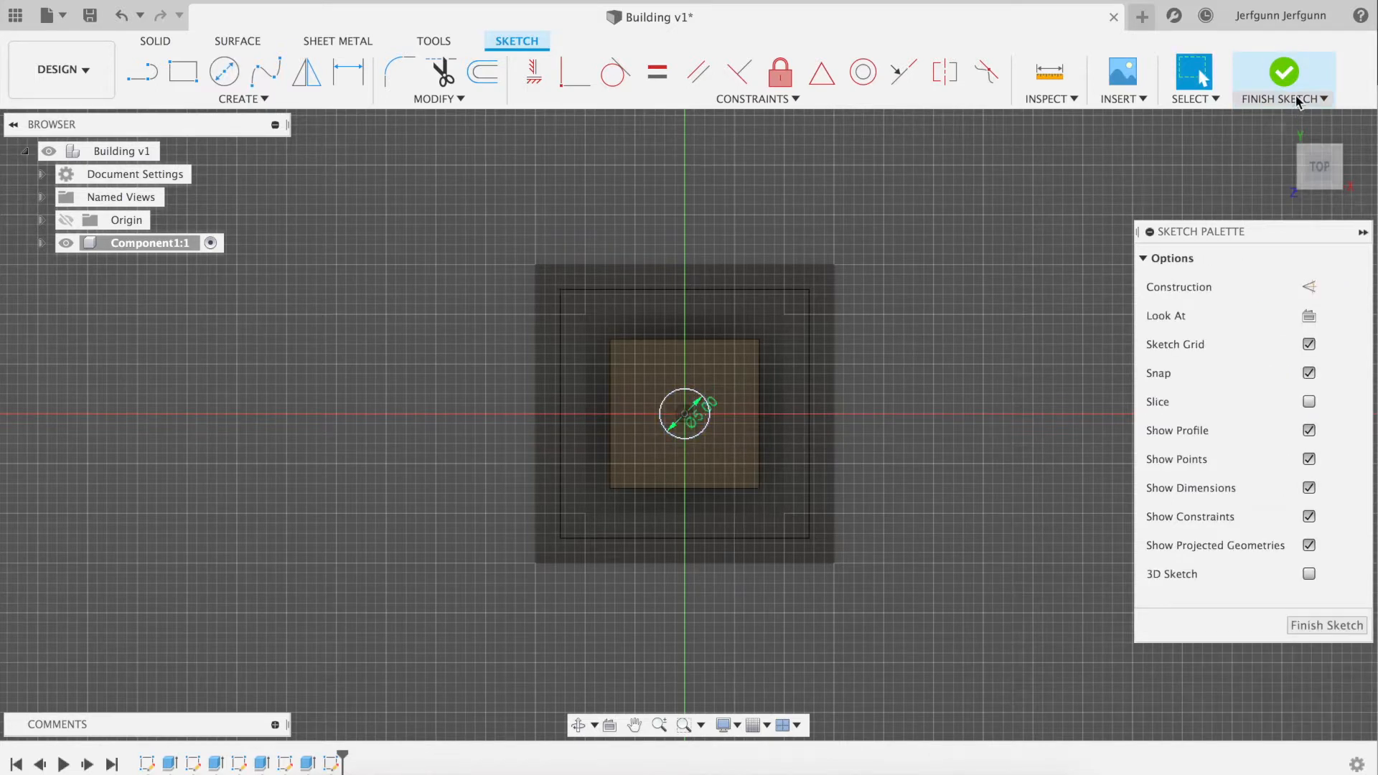
pyautogui.click(1286, 73)
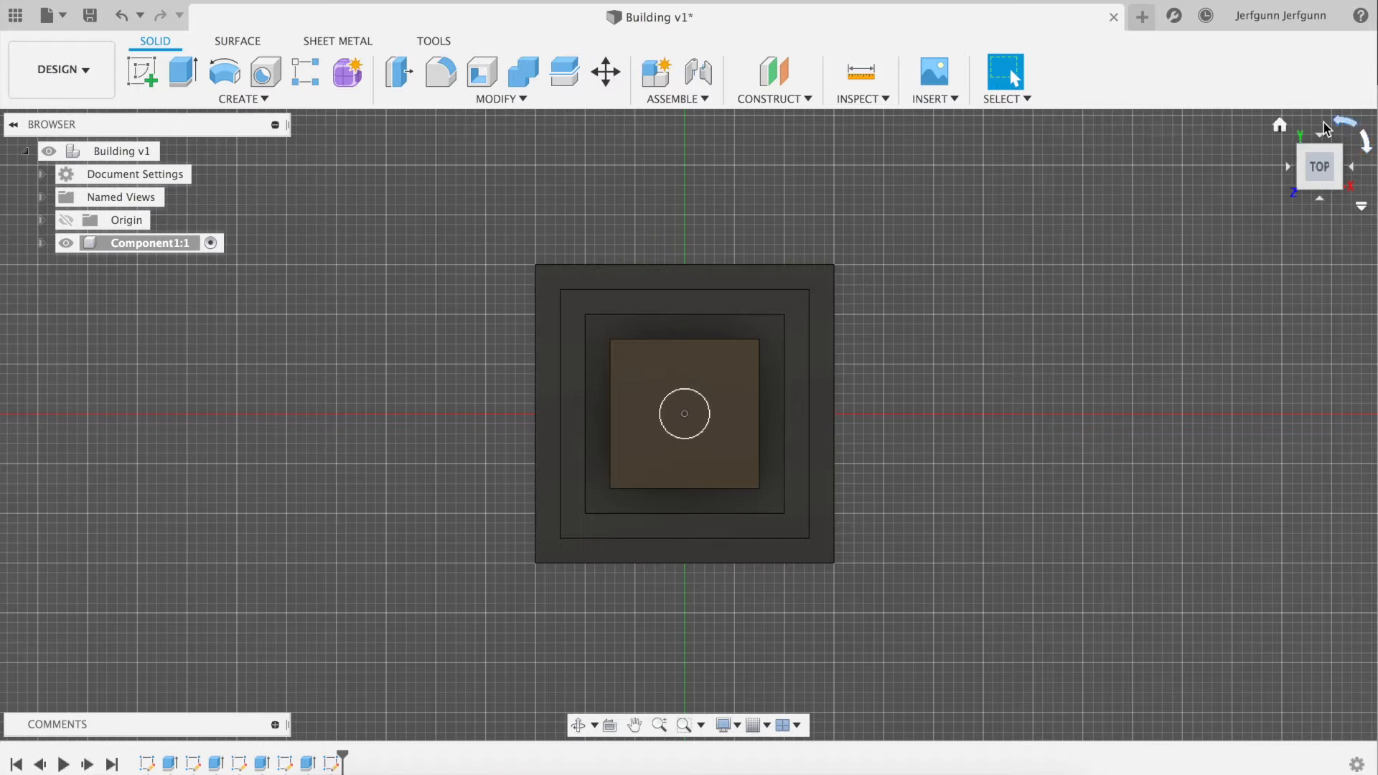
# Extrude the 5 mm circle upward 25 mm as a cylindrical mast, joined to the tower
pyautogui.click(1278, 129)
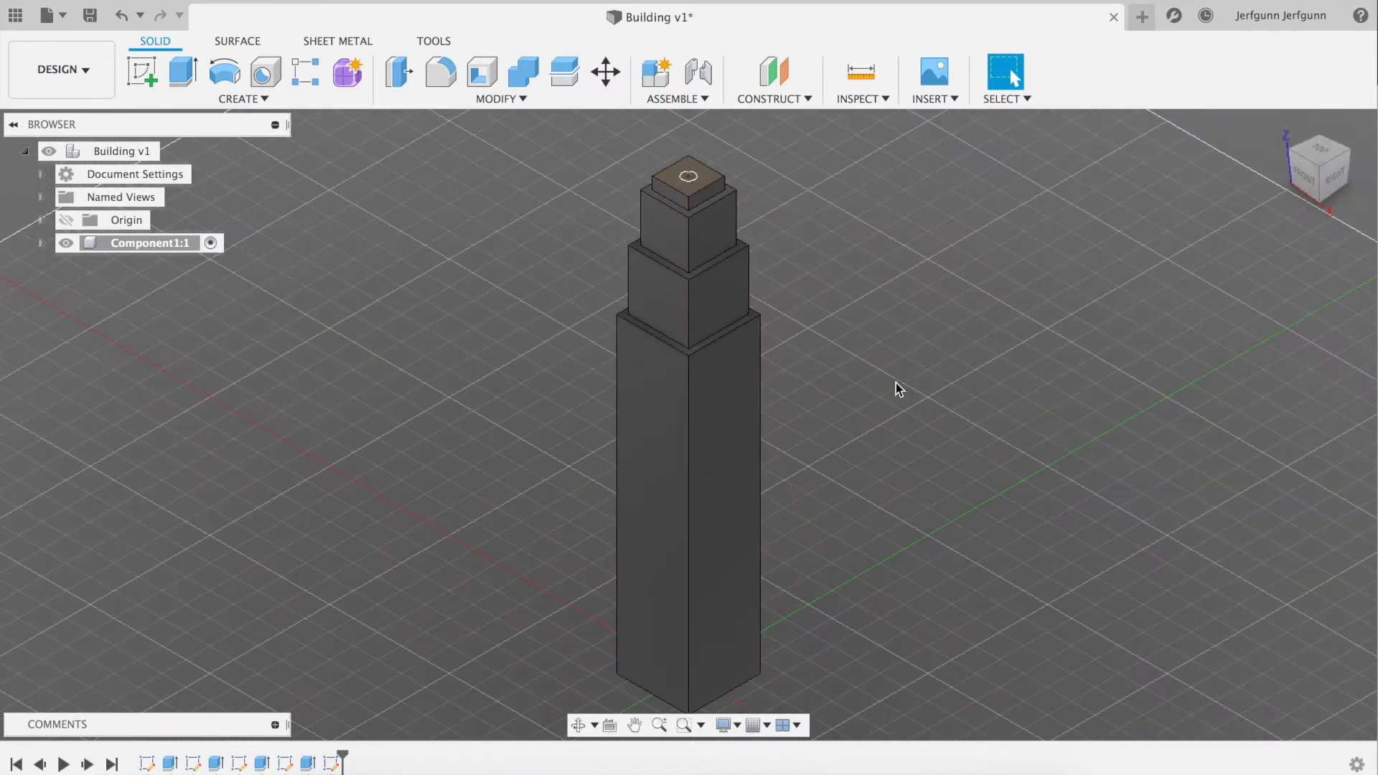
pyautogui.scroll(-4, 711, 366)
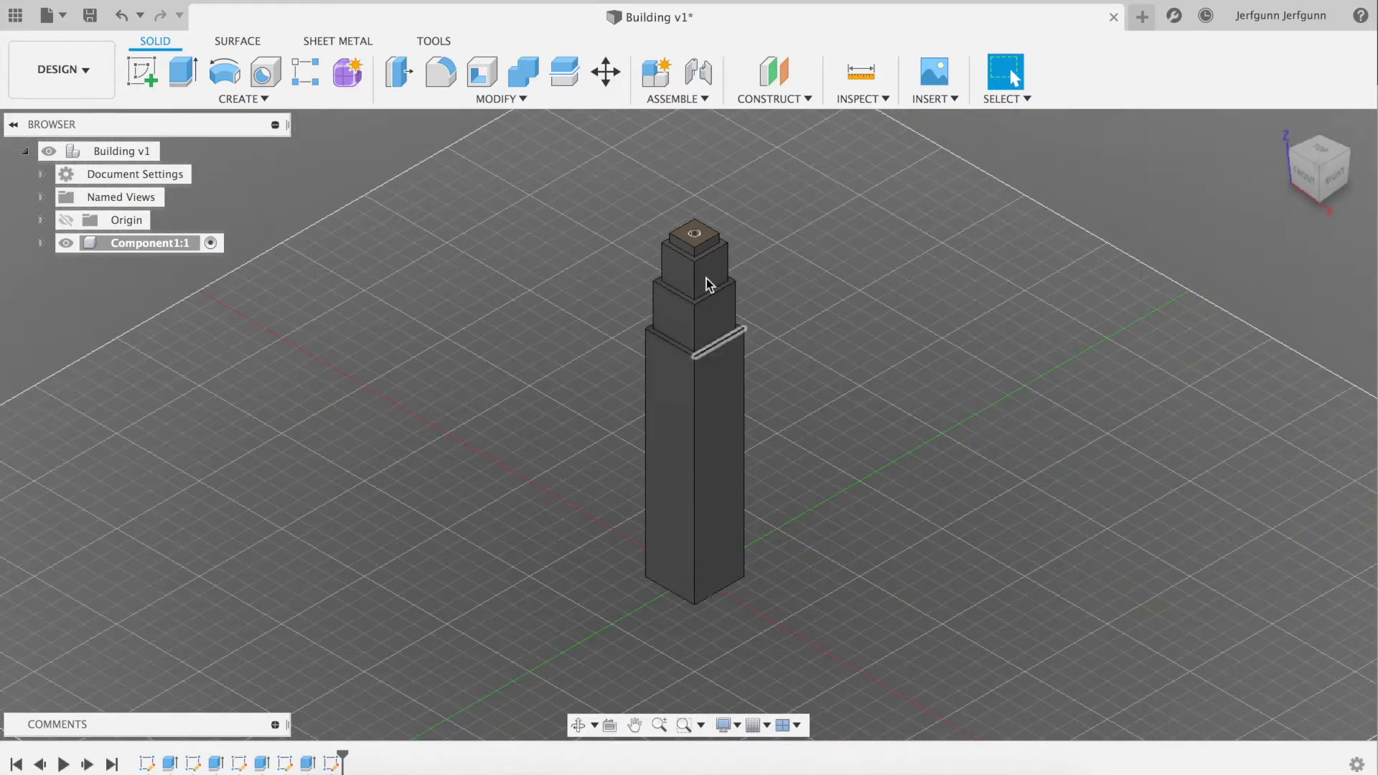
pyautogui.scroll(4, 697, 231)
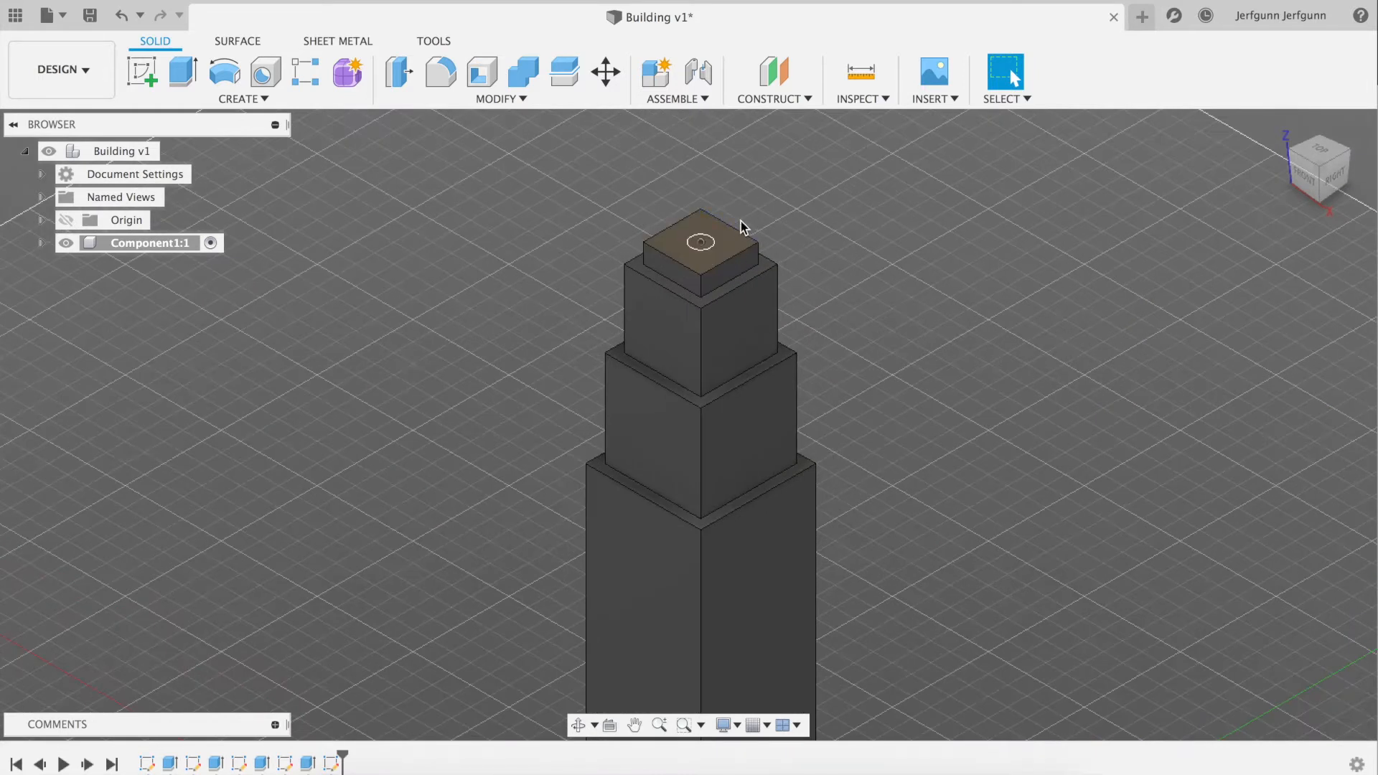
pyautogui.press('e')
pyautogui.click(711, 245)
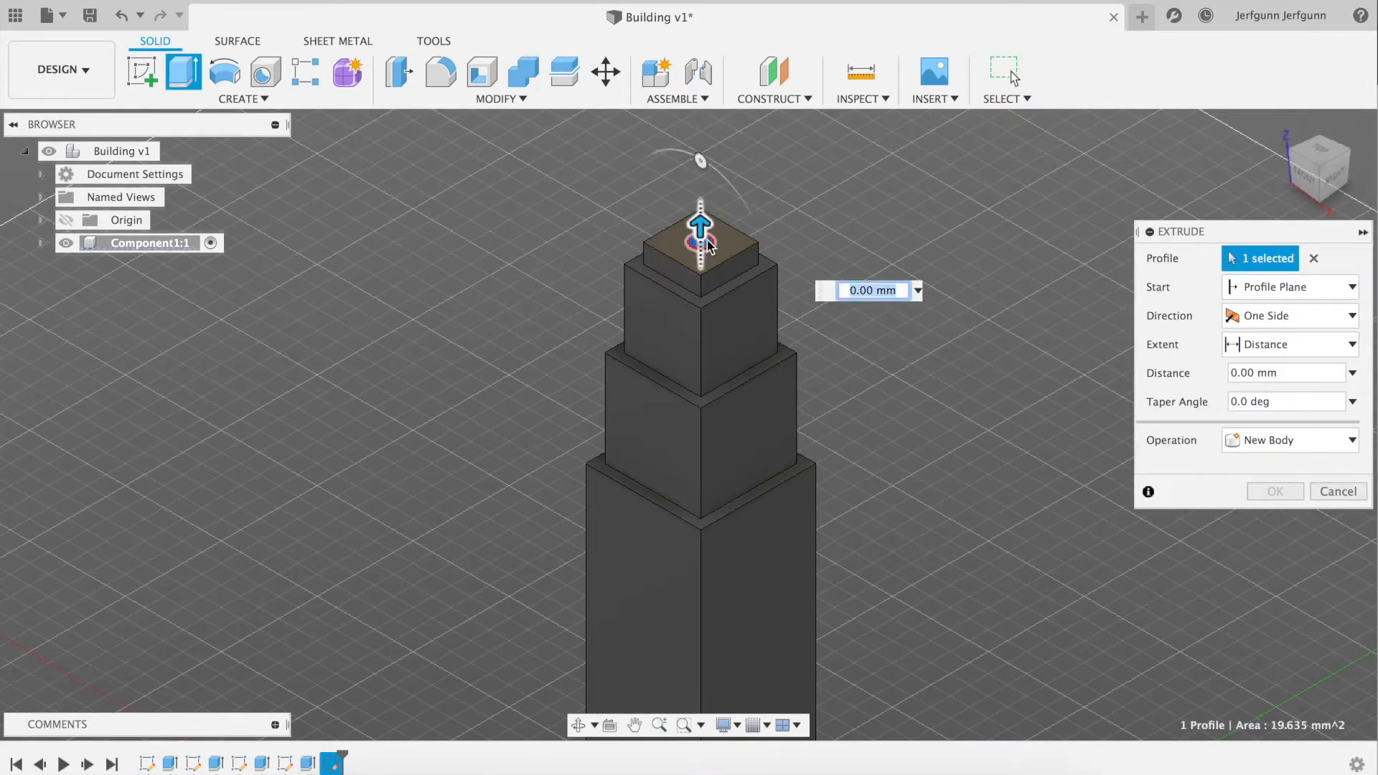
pyautogui.moveTo(701, 226); pyautogui.dragTo(699, 118)
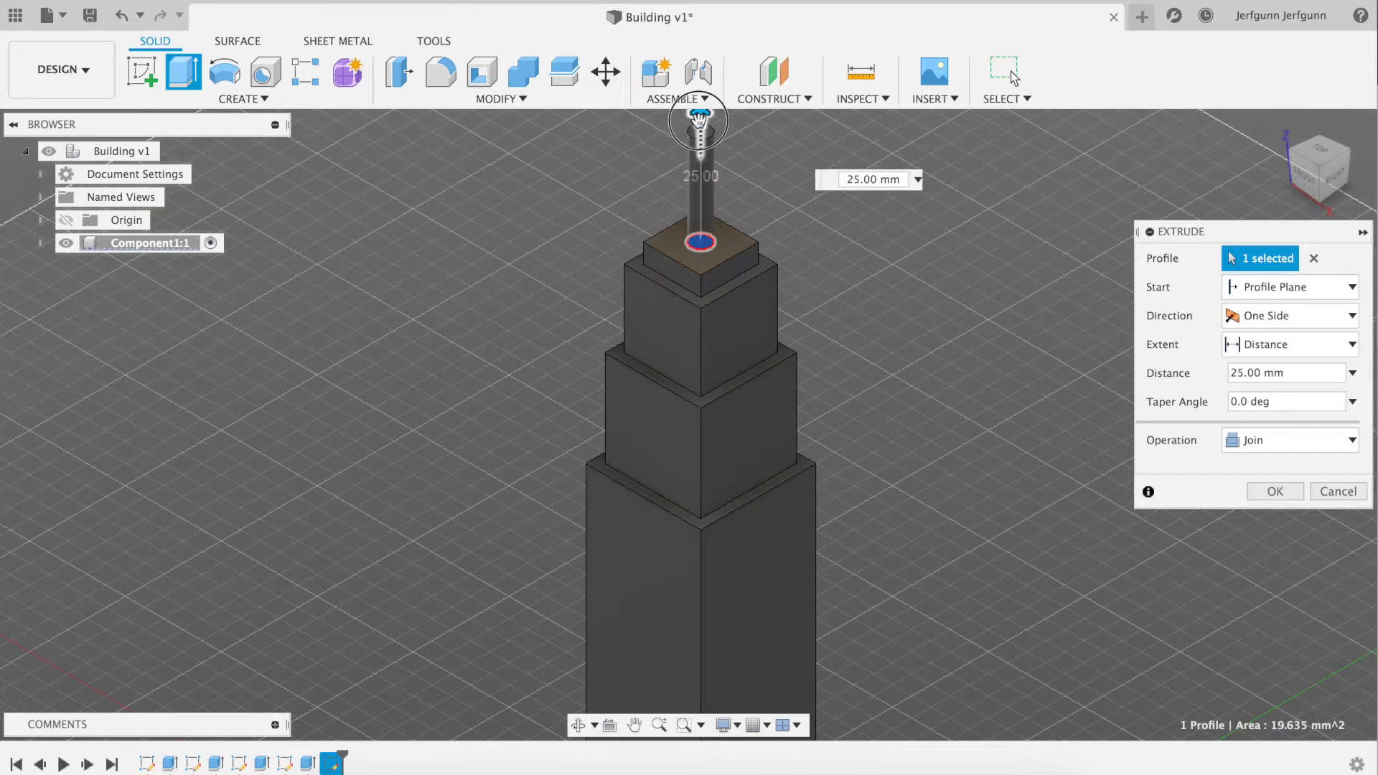
pyautogui.click(1268, 491)
pyautogui.scroll(1, 1073, 482)
pyautogui.scroll(-5, 1074, 488)
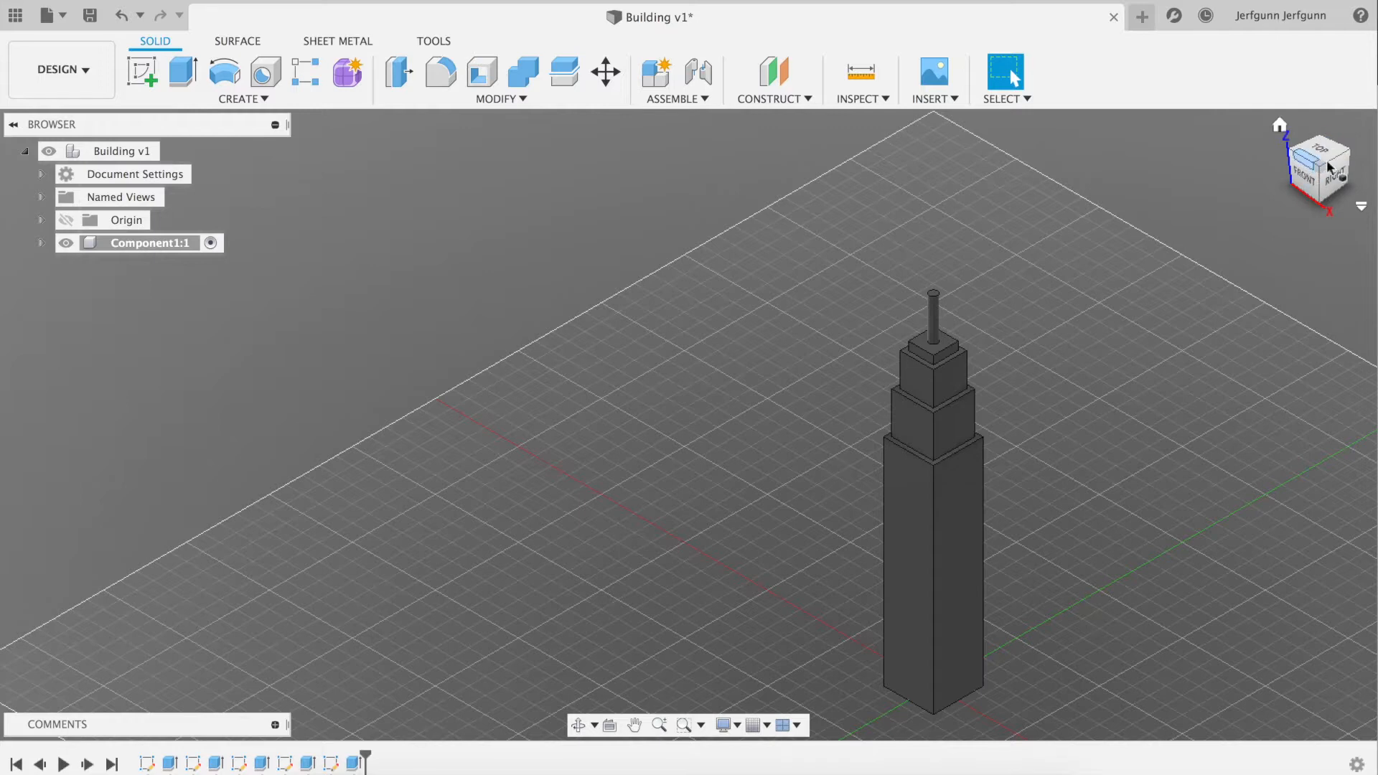
pyautogui.moveTo(1323, 172); pyautogui.dragTo(1297, 133)
pyautogui.click(1280, 126)
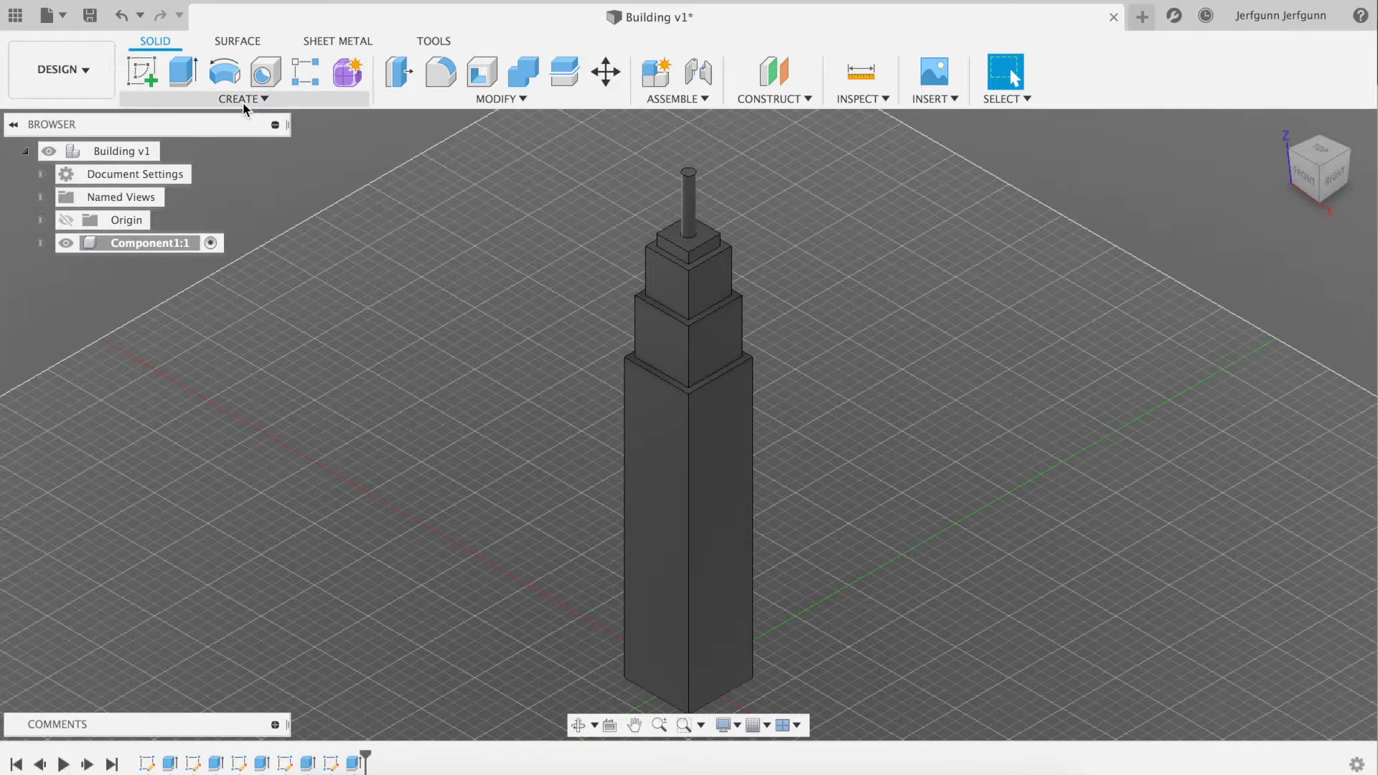
# Check the antenna in the Wikipedia photo and start a new sketch in Fusion 360 on the cylindrical mast's top face
pyautogui.press('super+Tab')
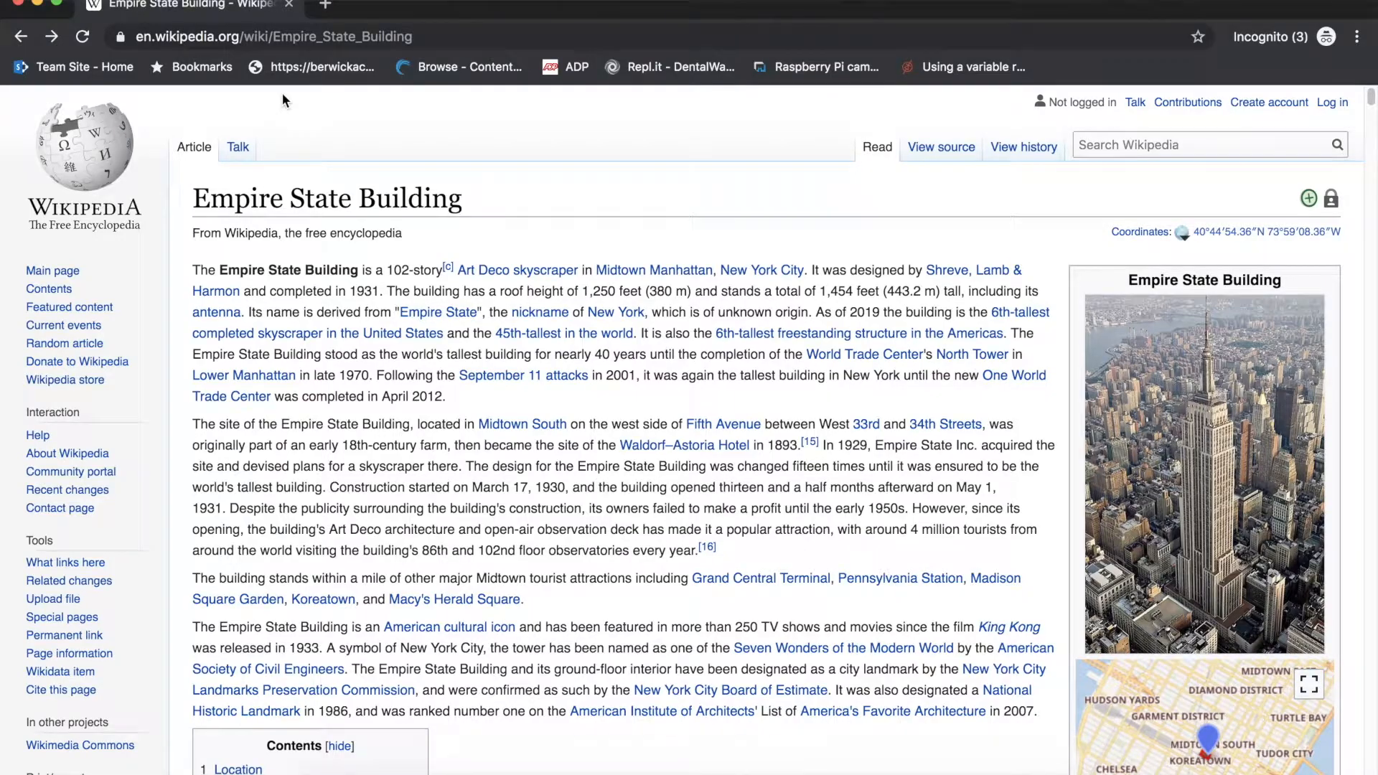
pyautogui.press('super+Tab')
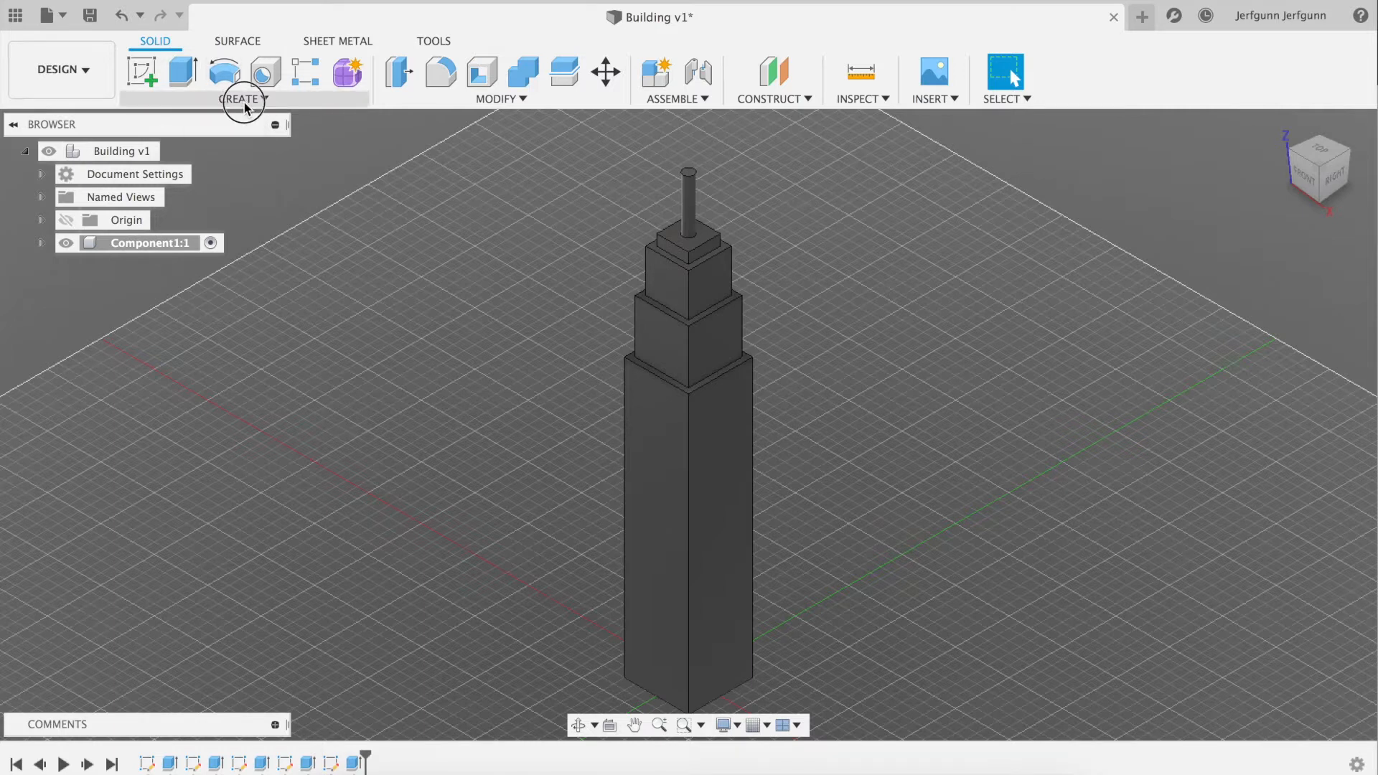
pyautogui.click(244, 98)
pyautogui.click(246, 140)
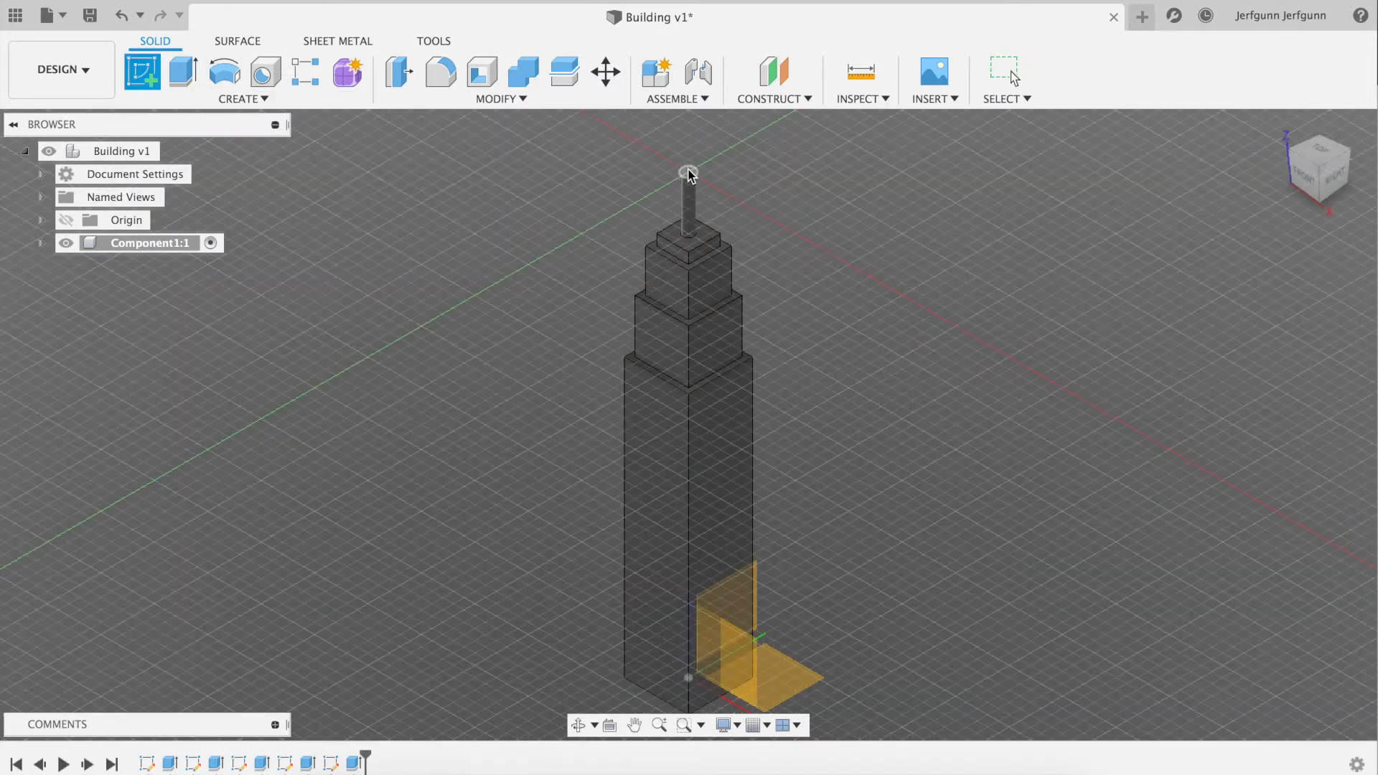
pyautogui.click(690, 174)
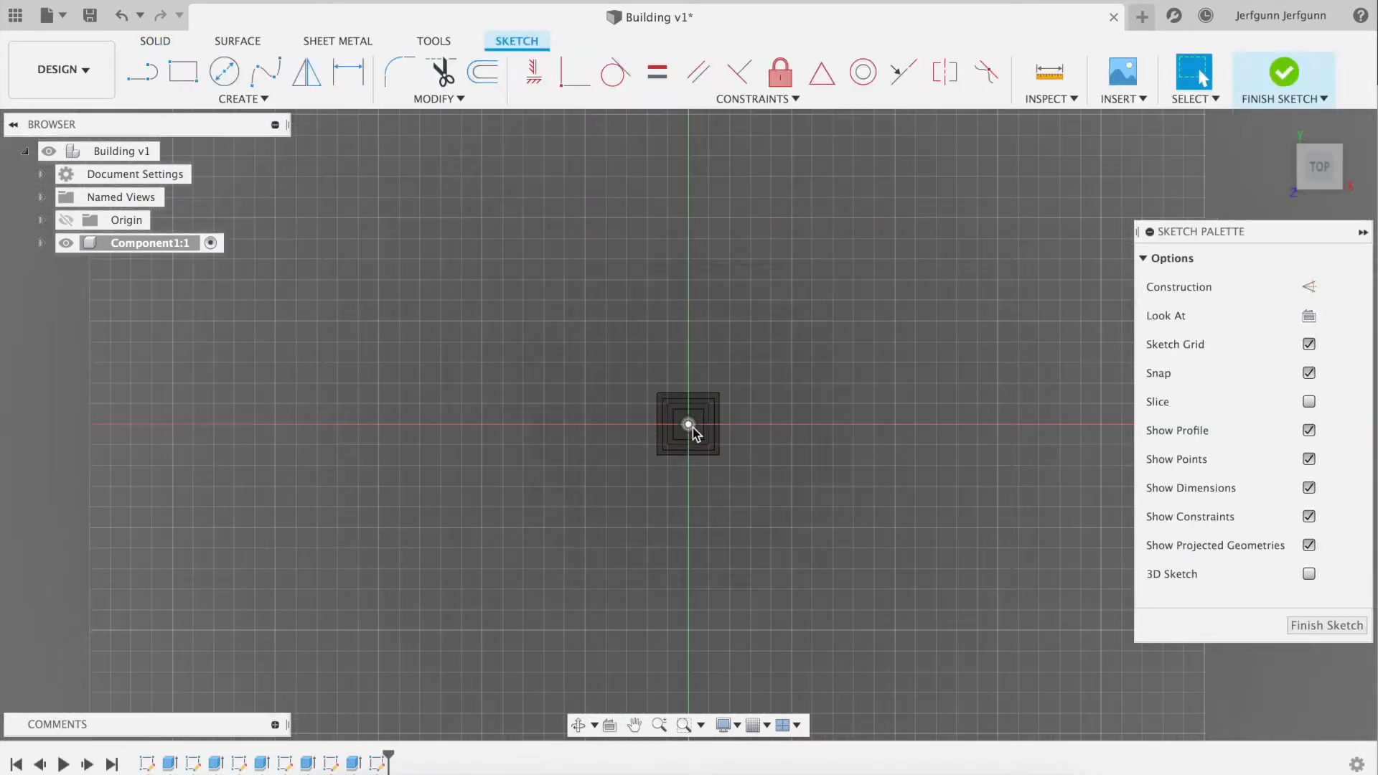
# Sketch a 1.5 mm by 1.5 mm center rectangle on the origin of the mast's top face and finish the sketch
pyautogui.scroll(8, 692, 428)
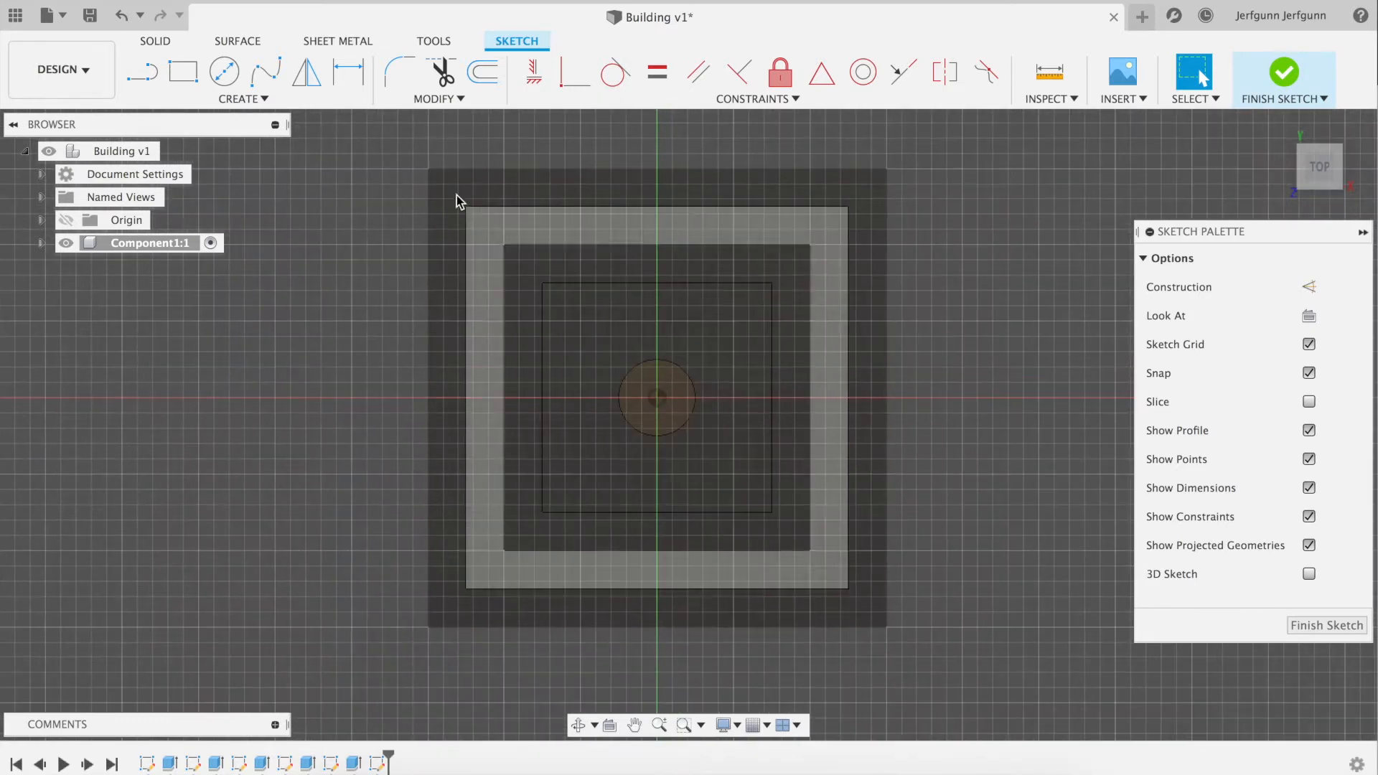
pyautogui.click(251, 99)
pyautogui.moveTo(168, 139)
pyautogui.click(410, 188)
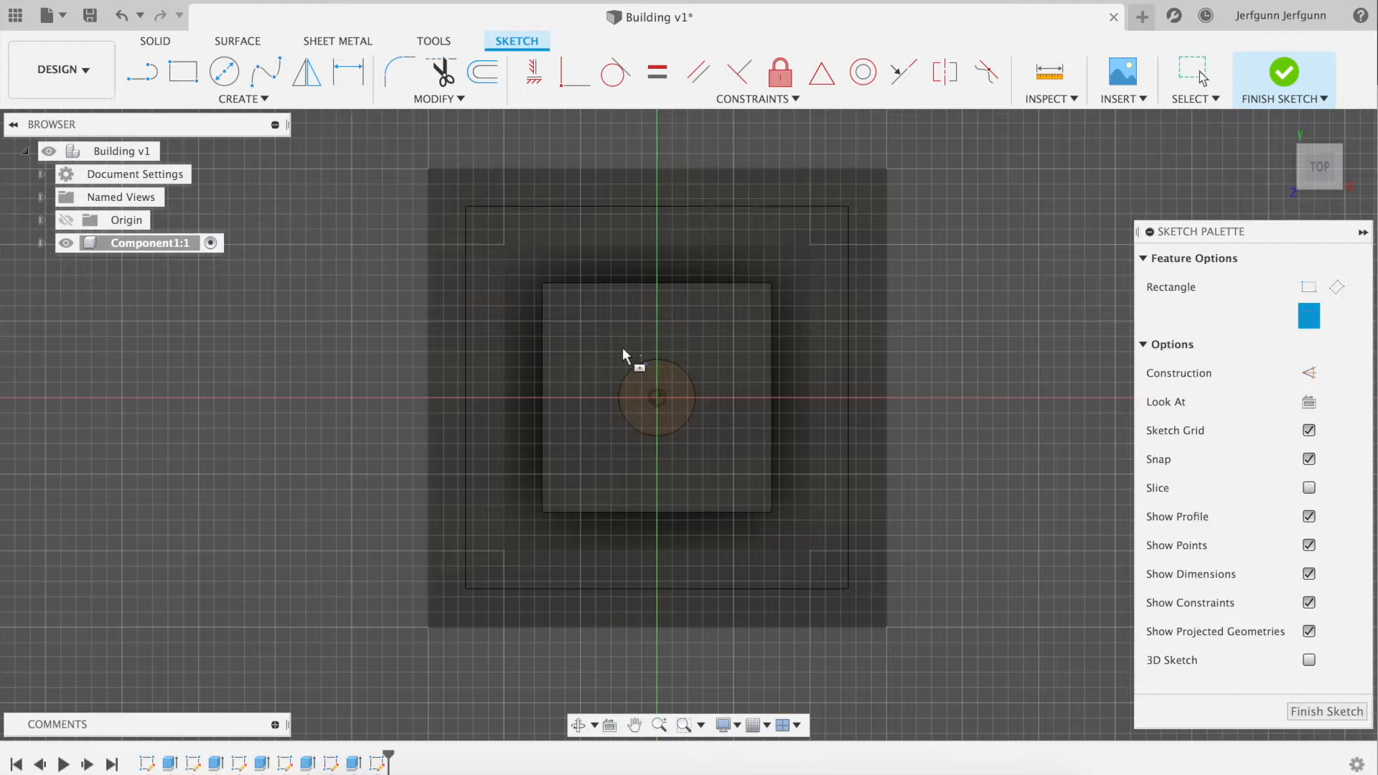
pyautogui.click(656, 397)
pyautogui.write('1.5')
pyautogui.press('Tab')
pyautogui.write('1.5')
pyautogui.press('Tab')
pyautogui.press('Return')
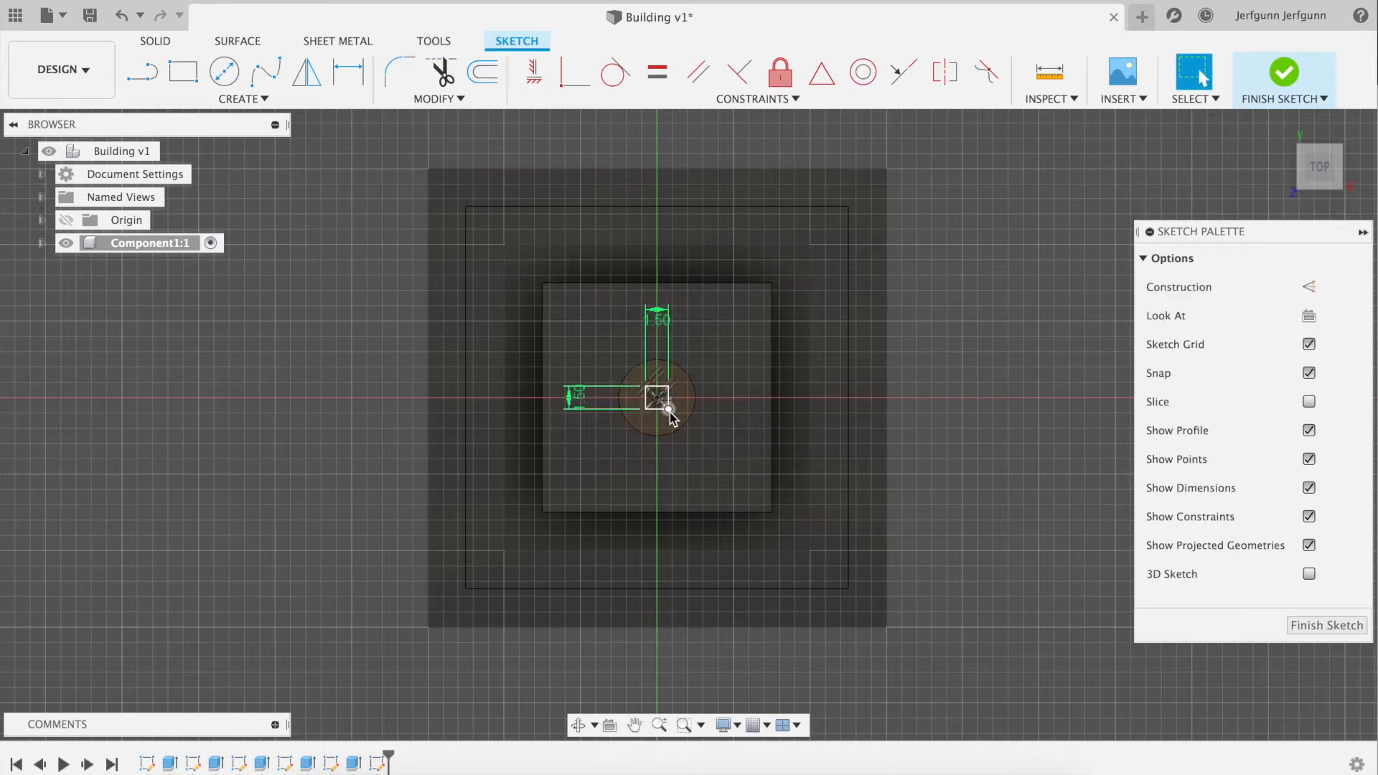
pyautogui.click(1287, 79)
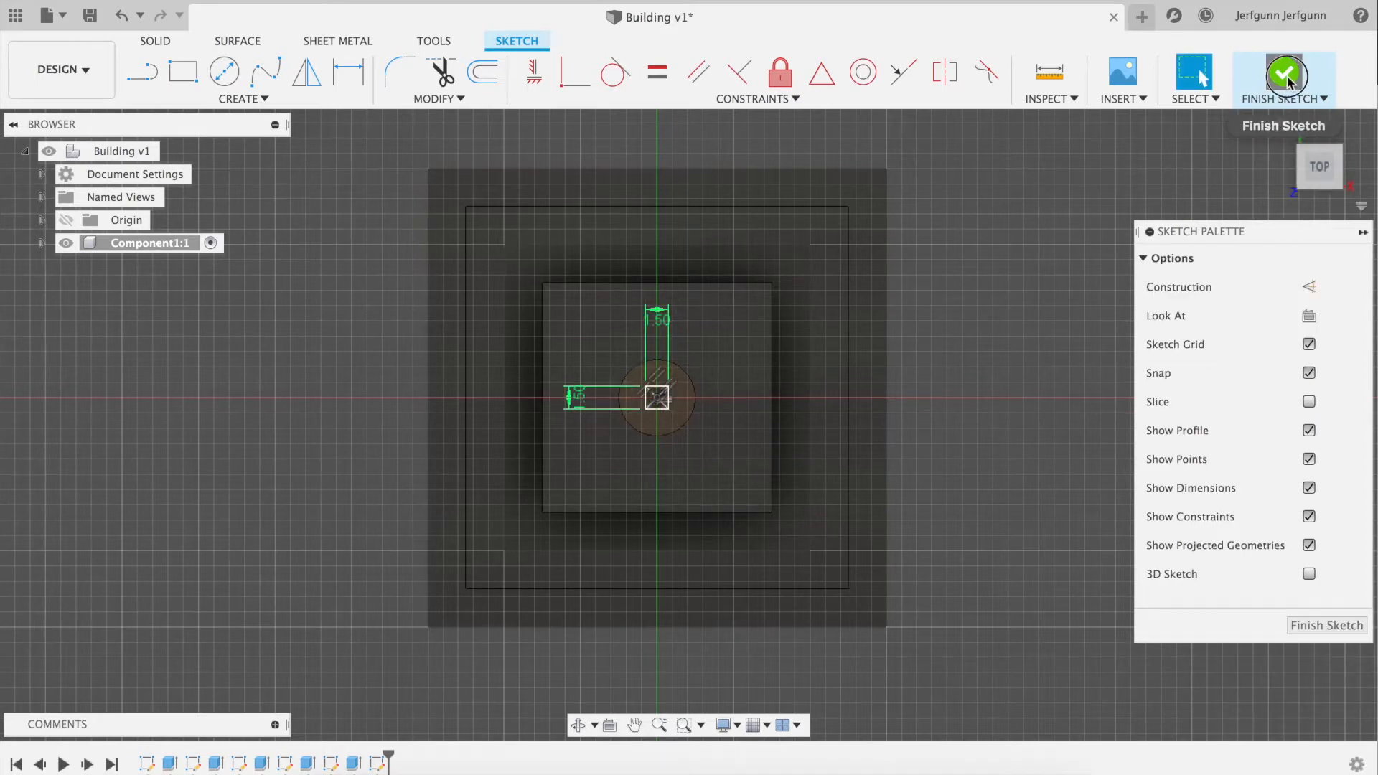
# Extrude the 1.5 mm square profile upward 25 mm to form the antenna on top of the mast
pyautogui.click(1282, 126)
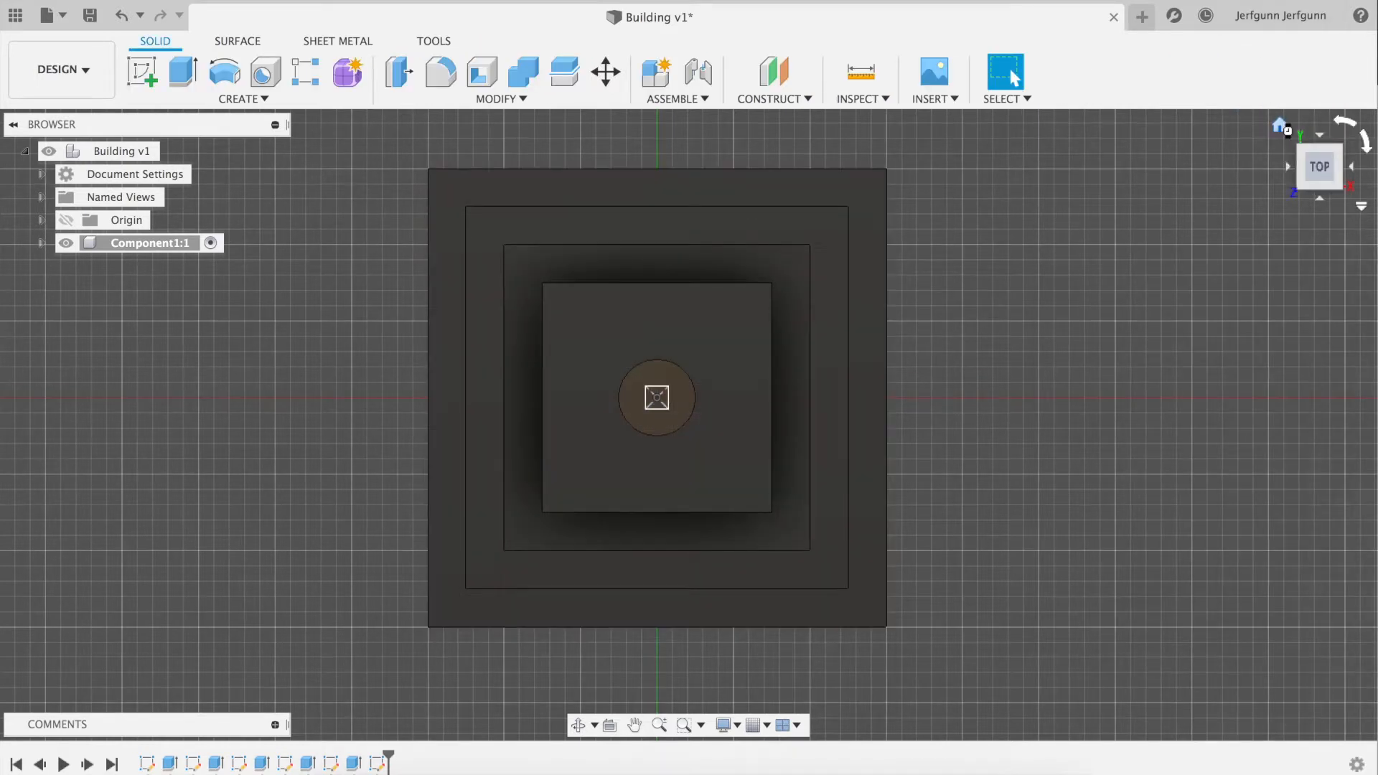
pyautogui.scroll(5, 697, 149)
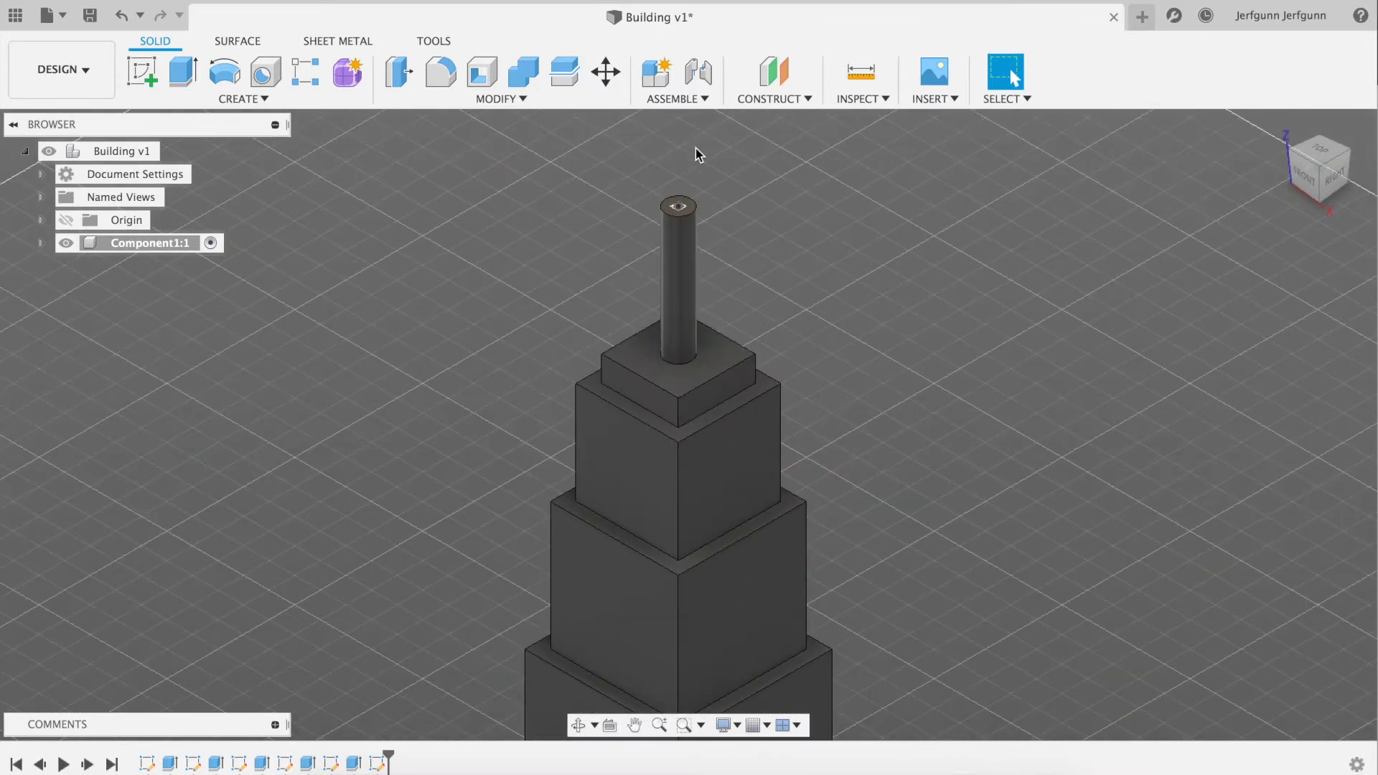
pyautogui.scroll(3, 697, 154)
pyautogui.press('e')
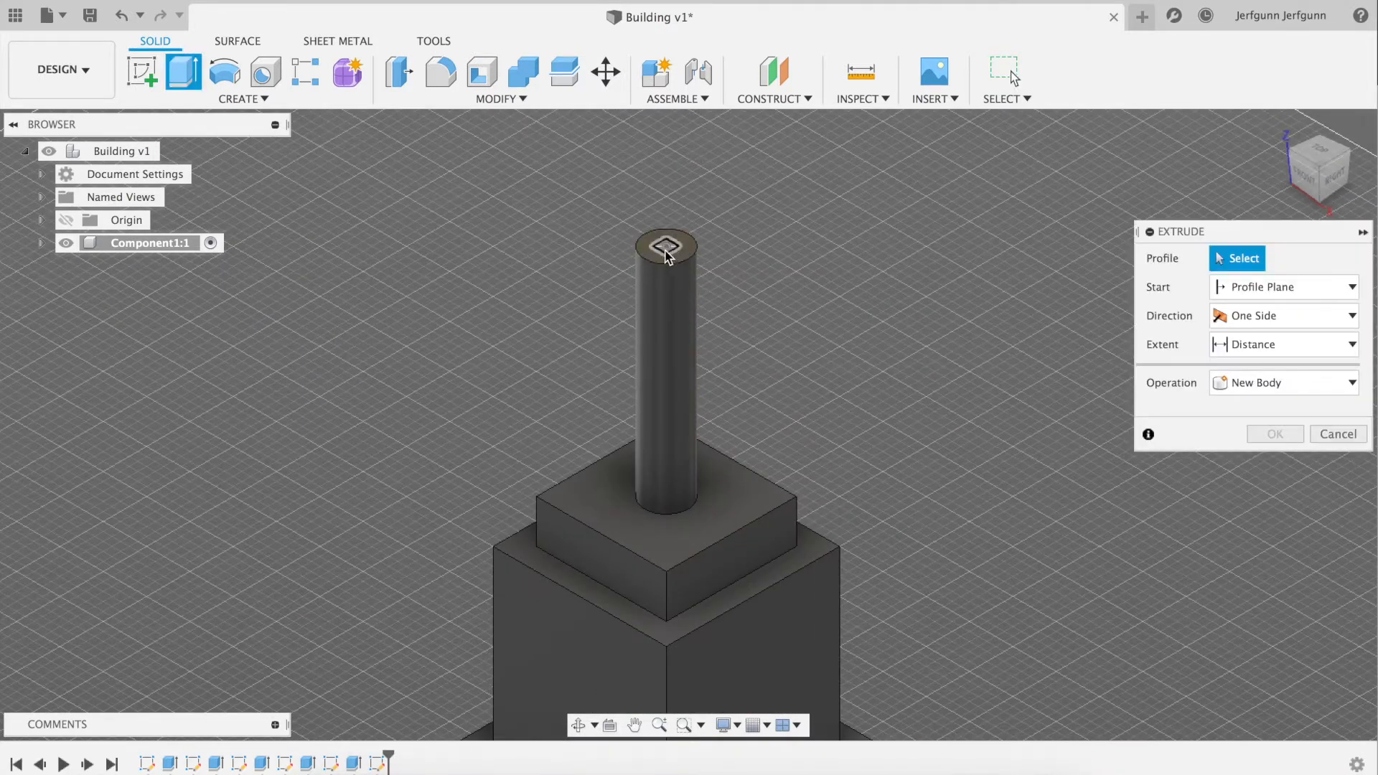
pyautogui.click(666, 251)
pyautogui.write('25')
pyautogui.press('Return')
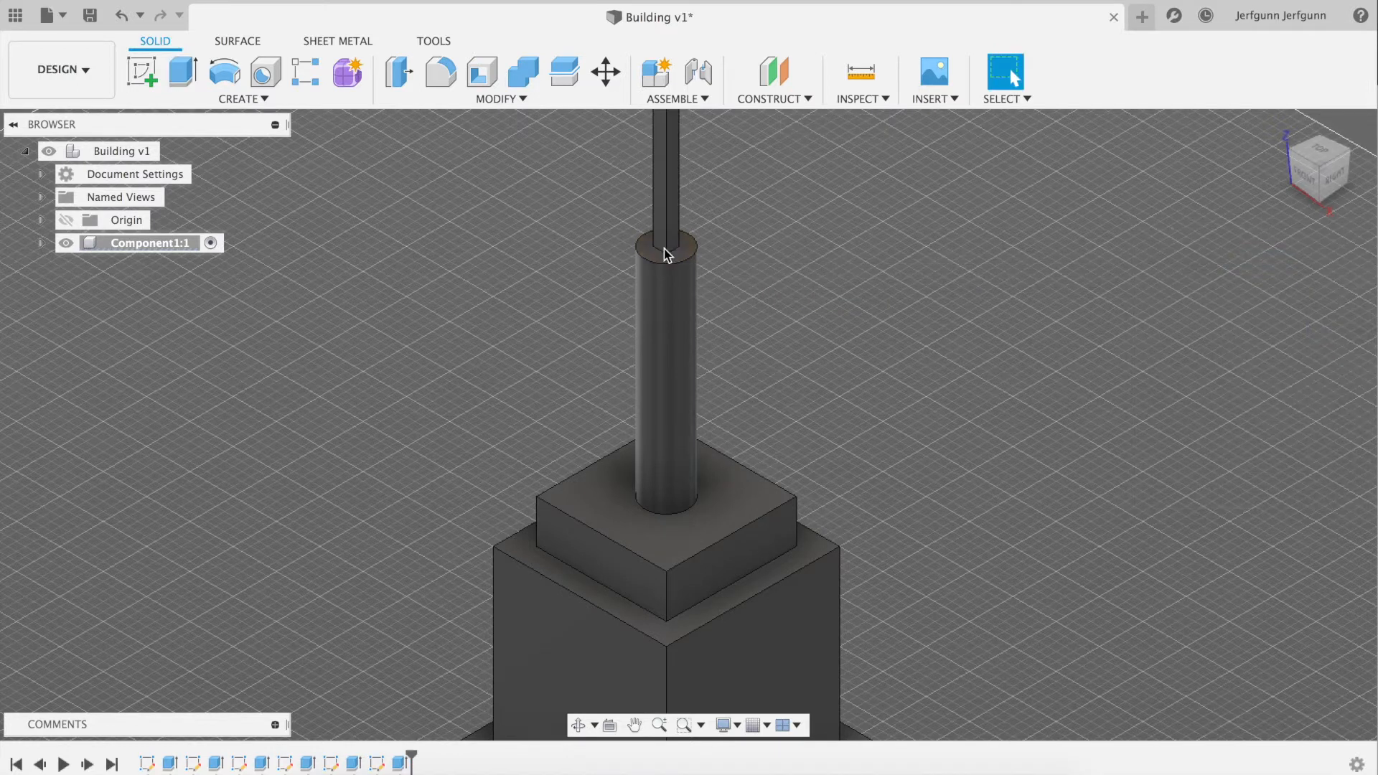
pyautogui.scroll(1, 683, 285)
pyautogui.moveTo(1289, 128)
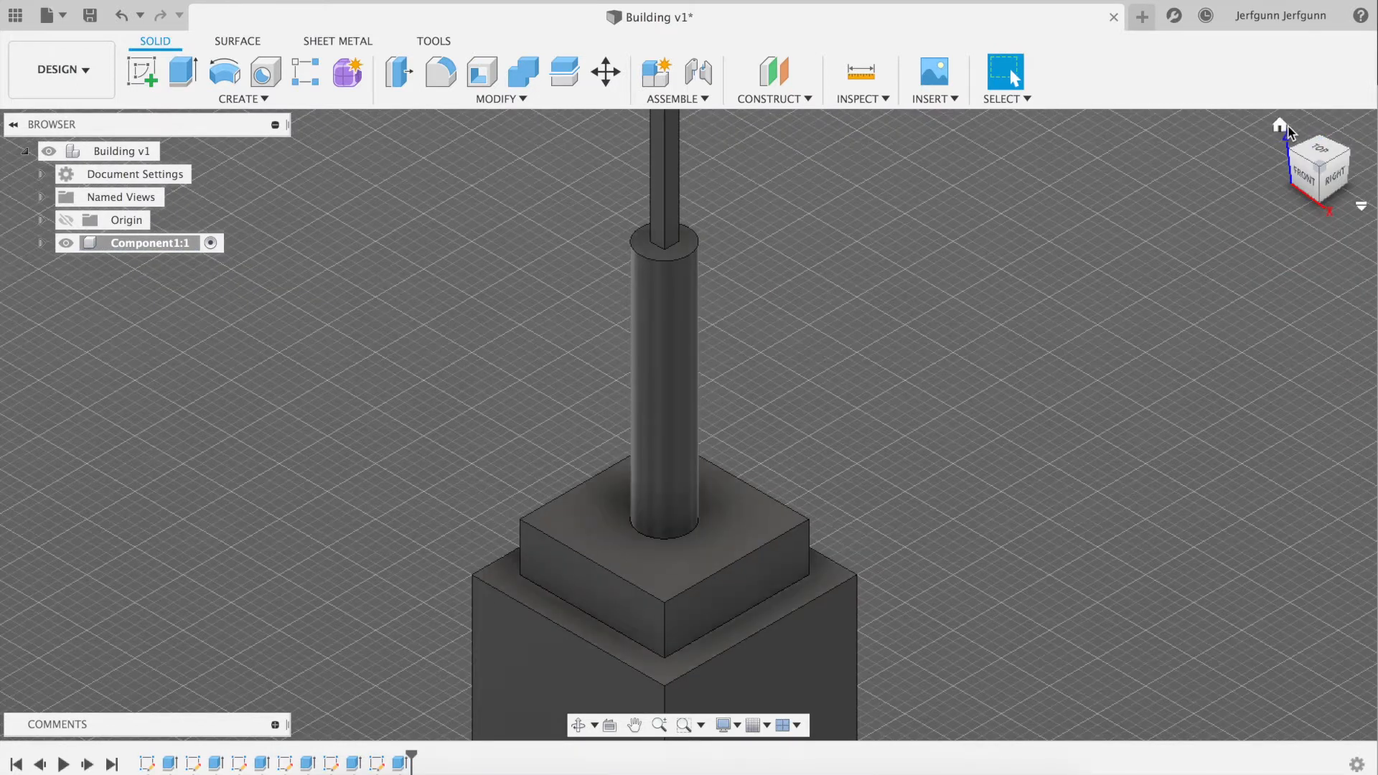
pyautogui.click(1280, 127)
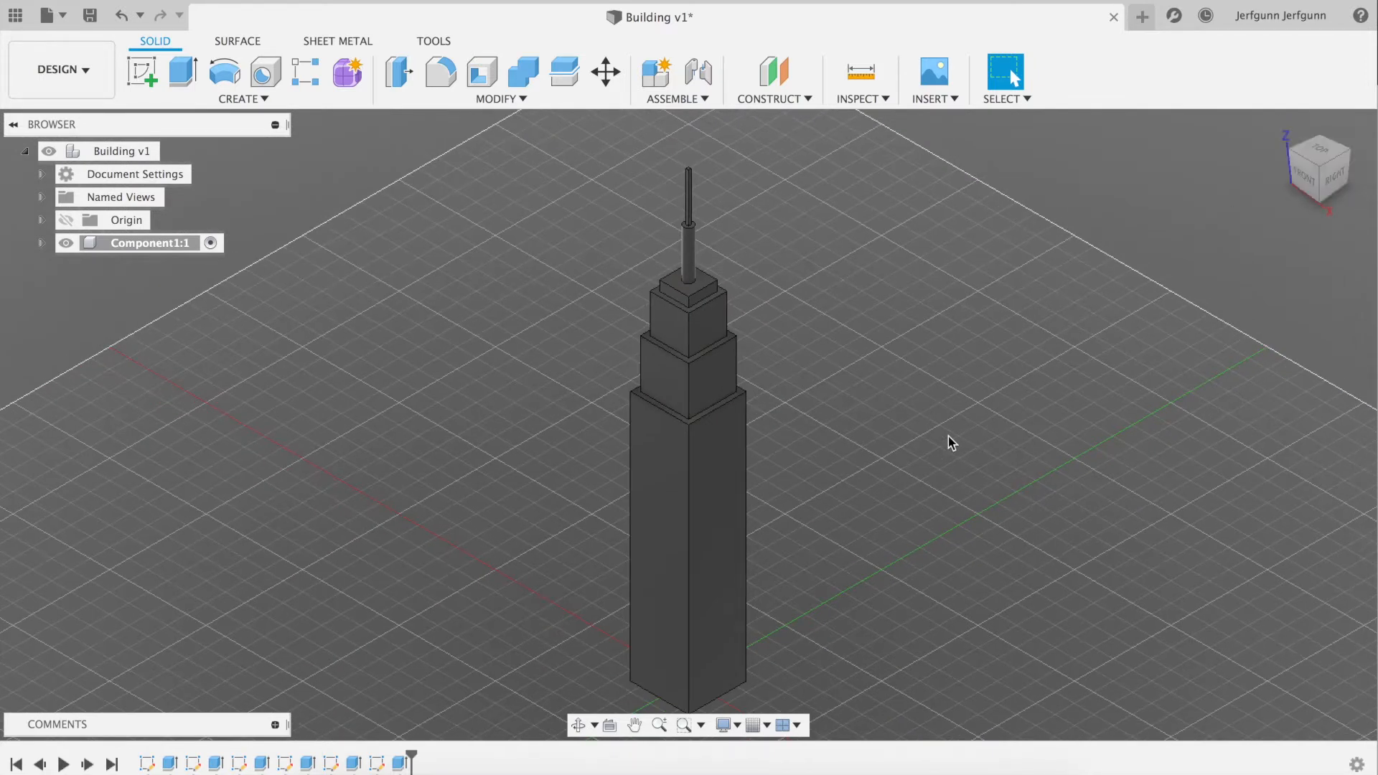
# Compare the modelled tower in Fusion 360 with the Empire State Building photo on Wikipedia
pyautogui.press('super+Tab')
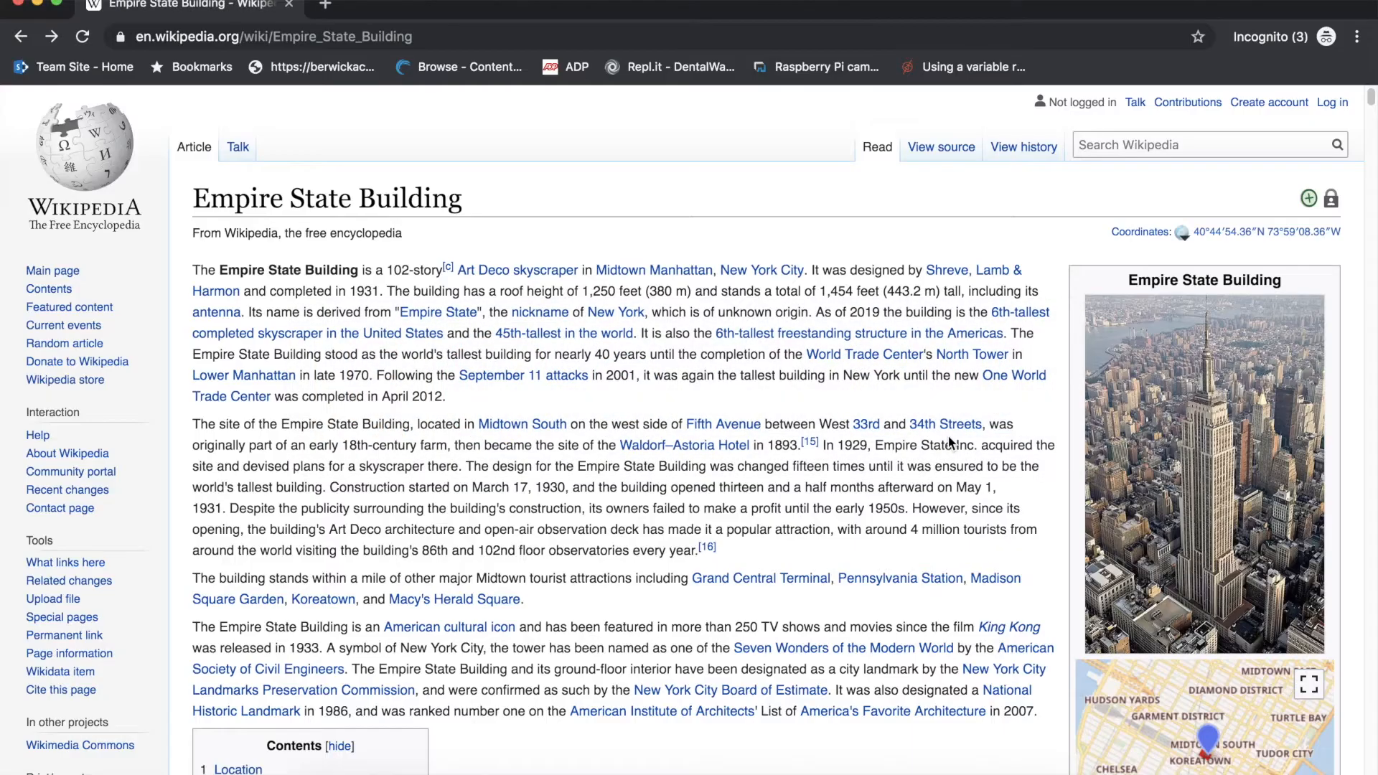
pyautogui.press('super+Tab')
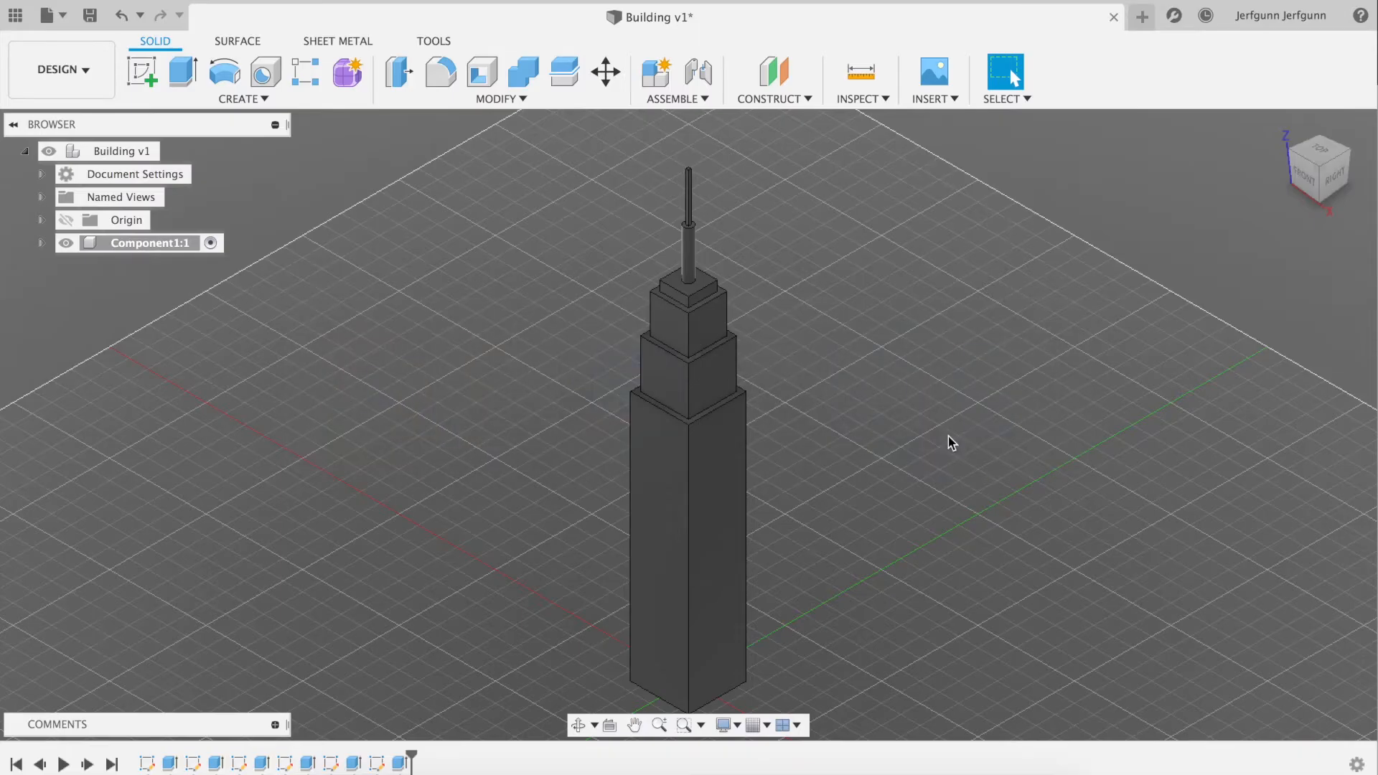
pyautogui.press('super+Tab')
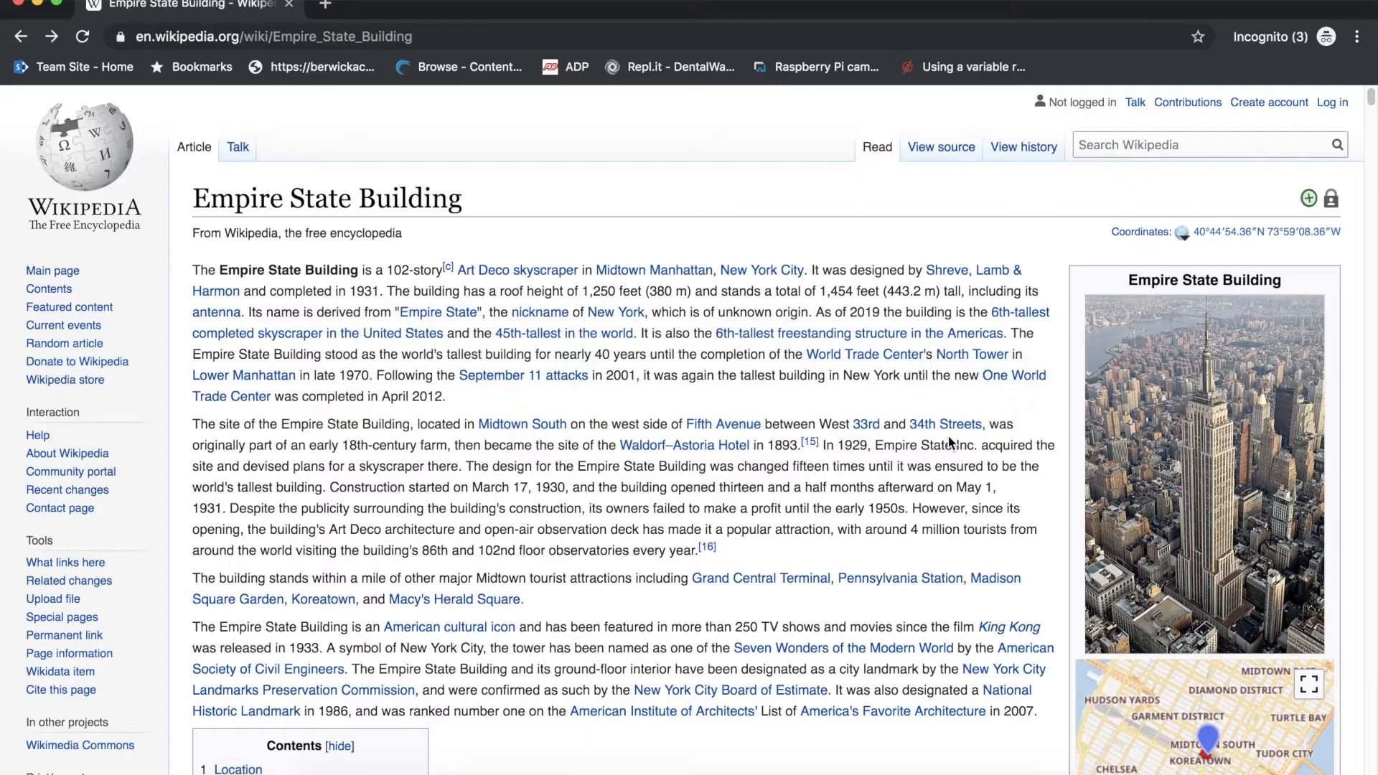
pyautogui.press('super+Tab')
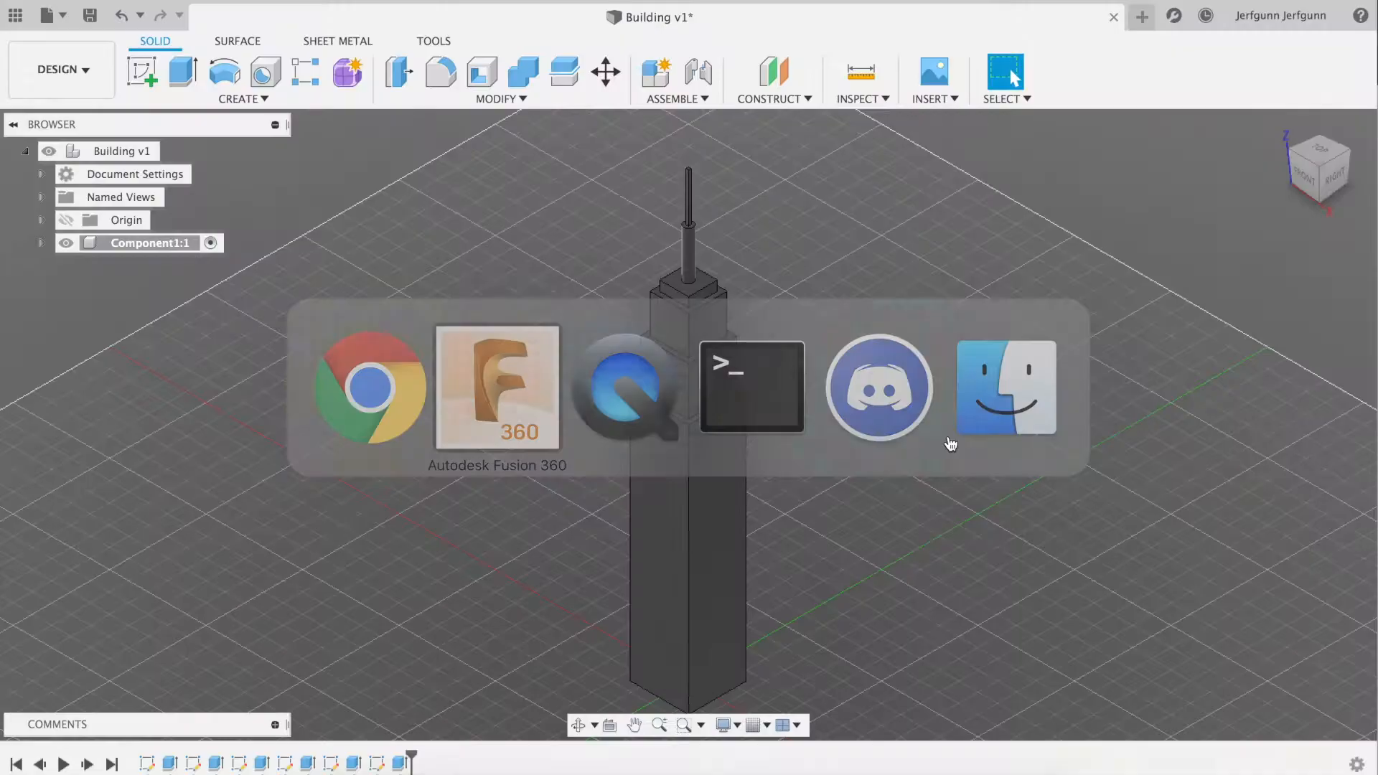